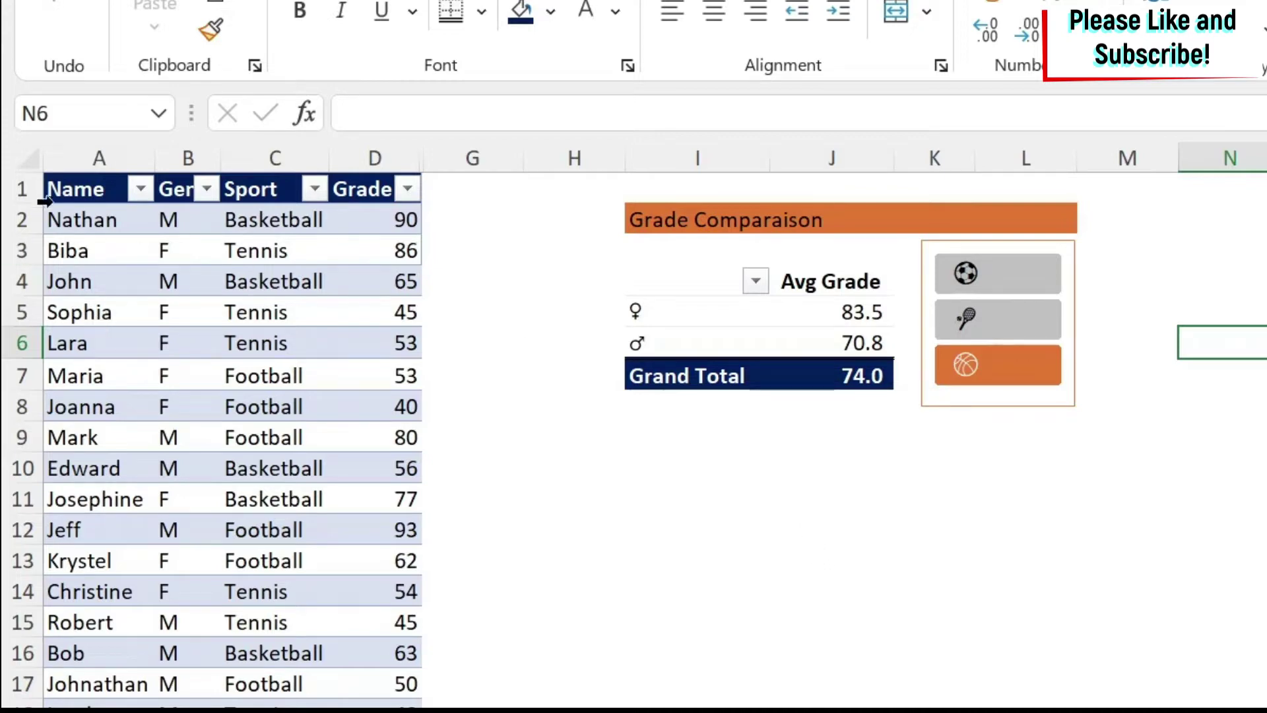
Step: Highlight the Name, Gender, Sport and Grade columns of the finished report's data
{"action": "left_click_drag", "start_coordinate": [79, 215], "coordinate": [48, 538]}
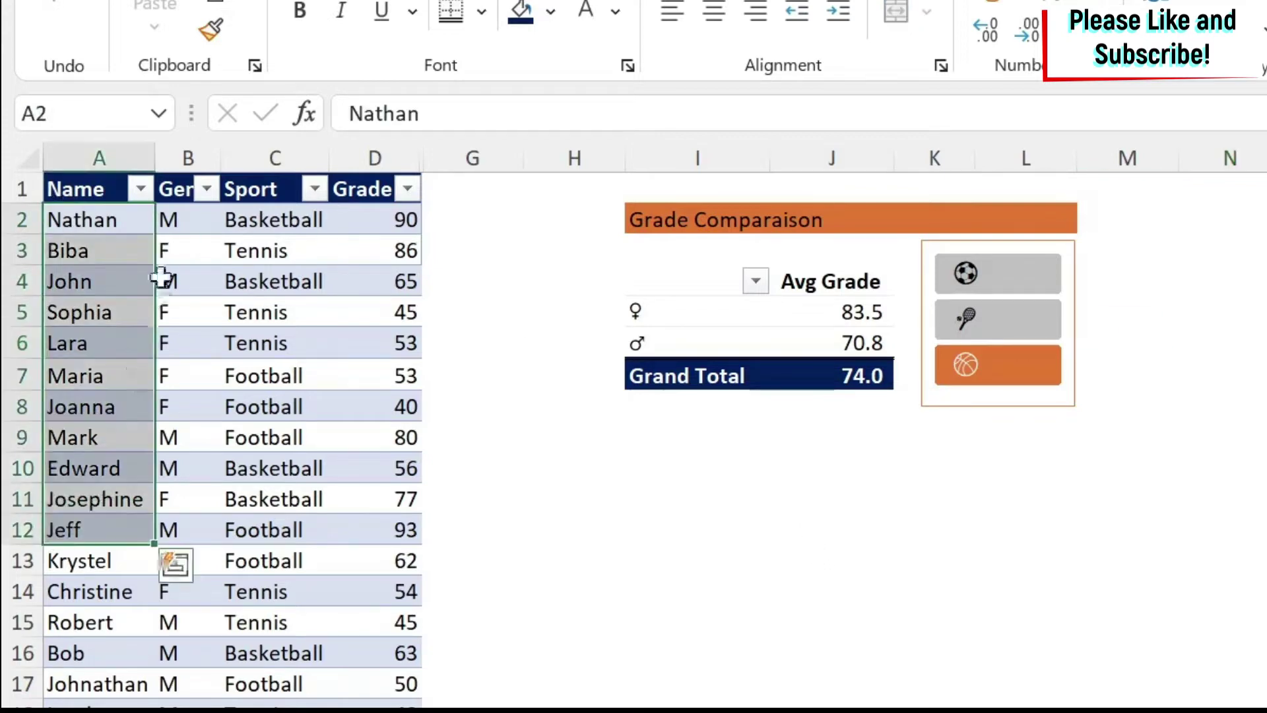
{"action": "left_click_drag", "start_coordinate": [176, 213], "coordinate": [157, 505]}
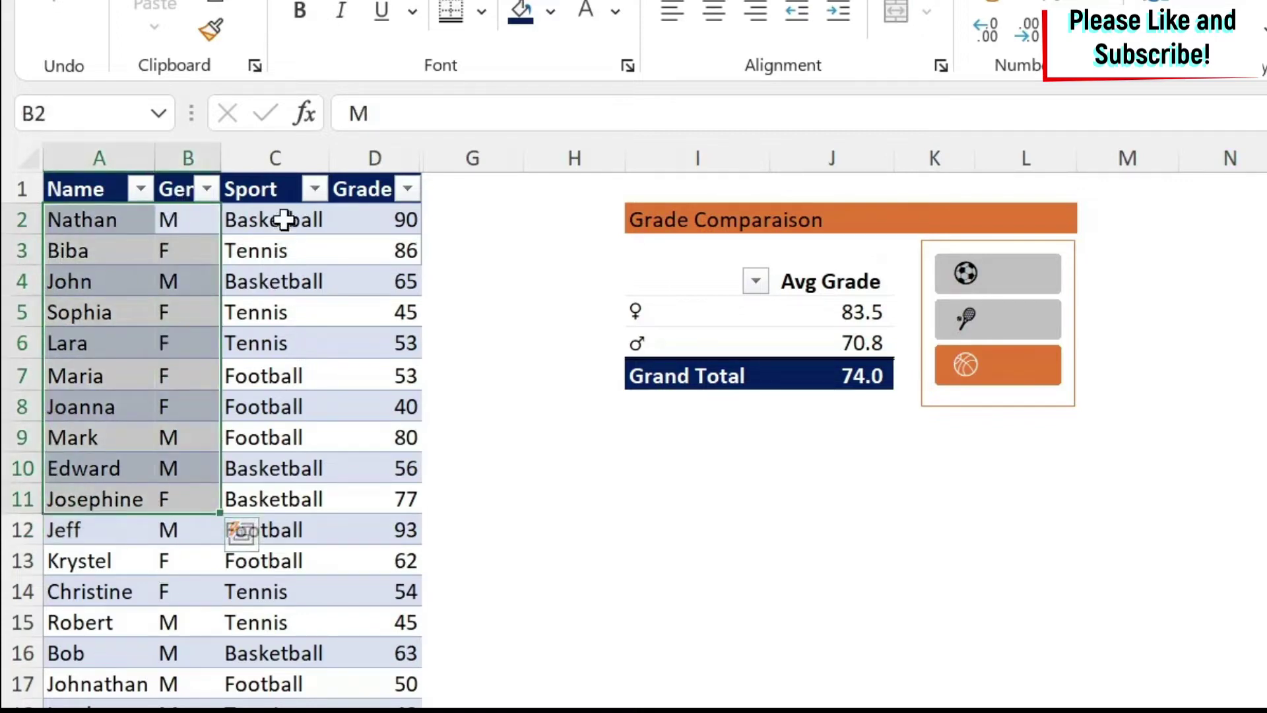
{"action": "left_click_drag", "start_coordinate": [280, 219], "coordinate": [278, 492]}
{"action": "left_click_drag", "start_coordinate": [384, 222], "coordinate": [387, 498]}
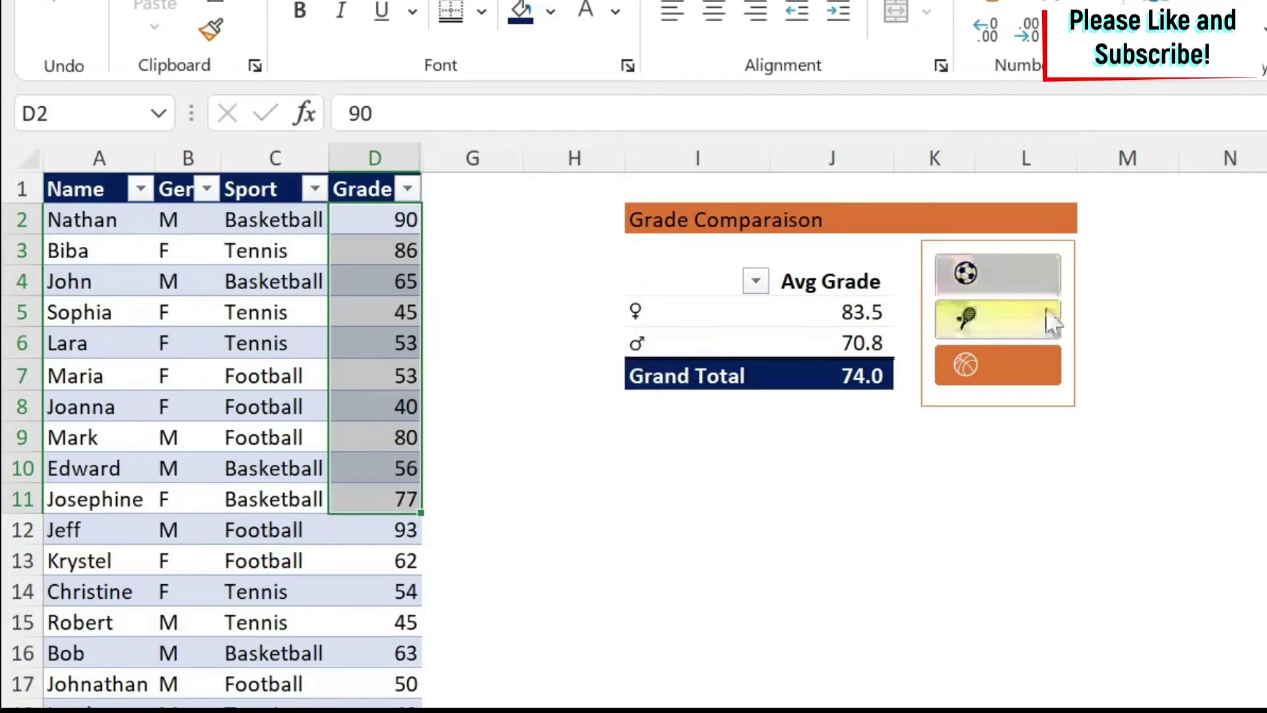
Step: Filter the grade report by Basketball, then Tennis, then Football with the sport slicer
{"action": "left_click", "coordinate": [1007, 390]}
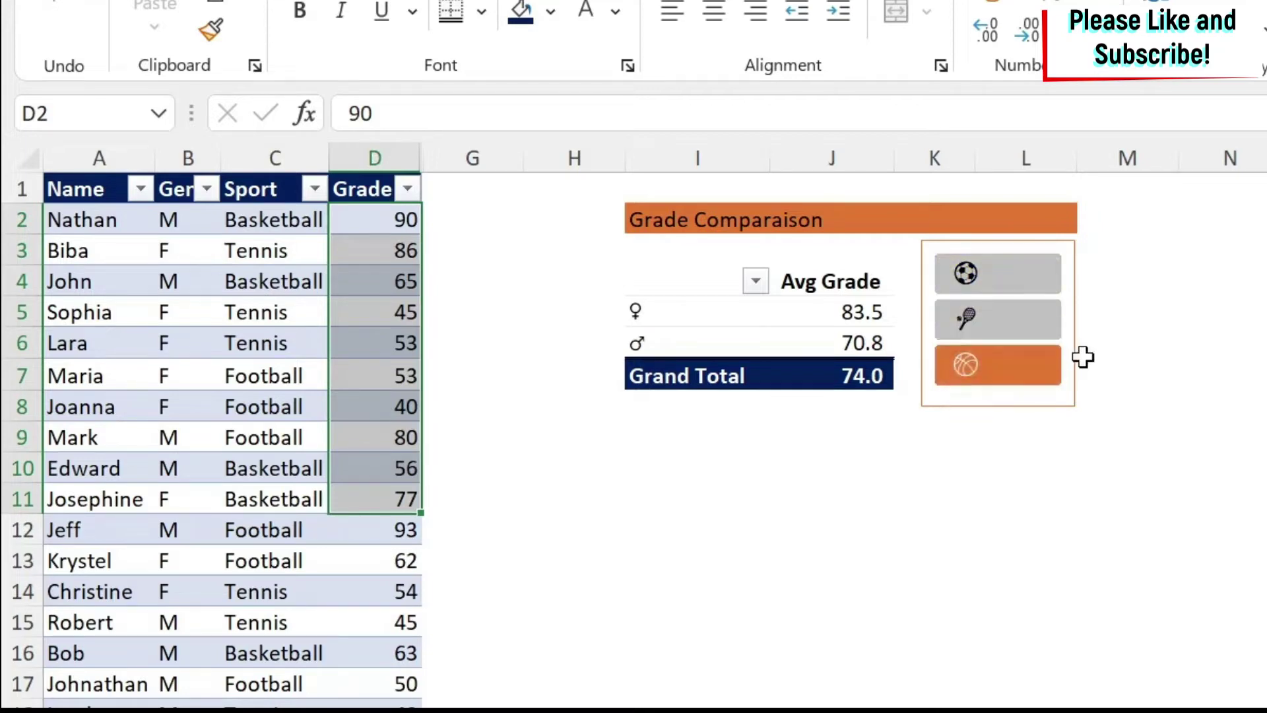
{"action": "left_click", "coordinate": [998, 324]}
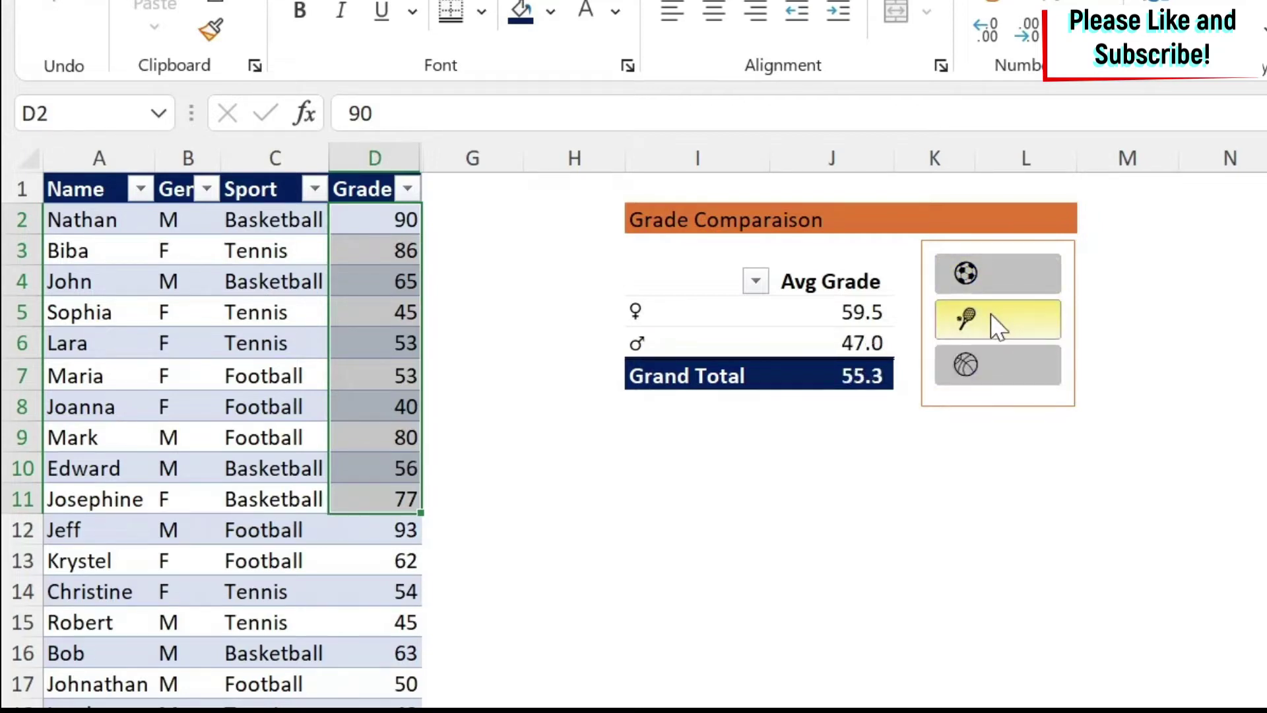
{"action": "left_click", "coordinate": [982, 272]}
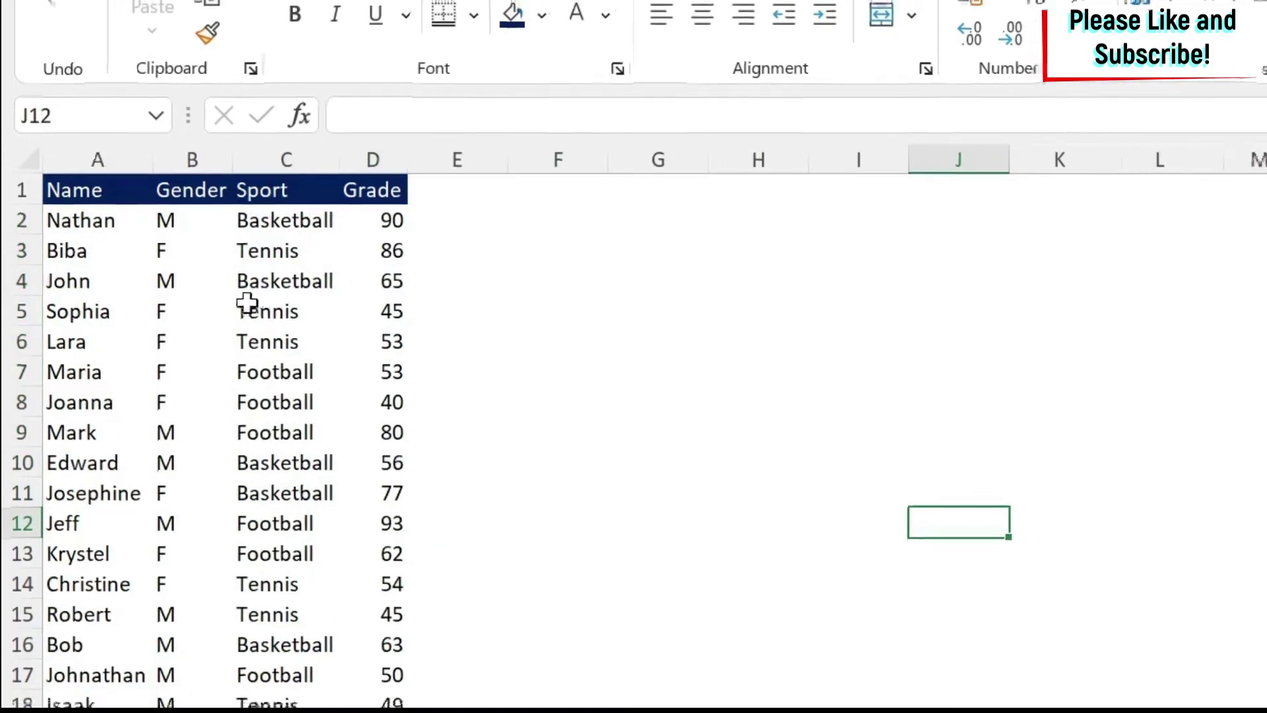
Step: Convert the data range $A$1:$D$23 into a table with headers and name it Students
{"action": "left_click", "coordinate": [249, 278]}
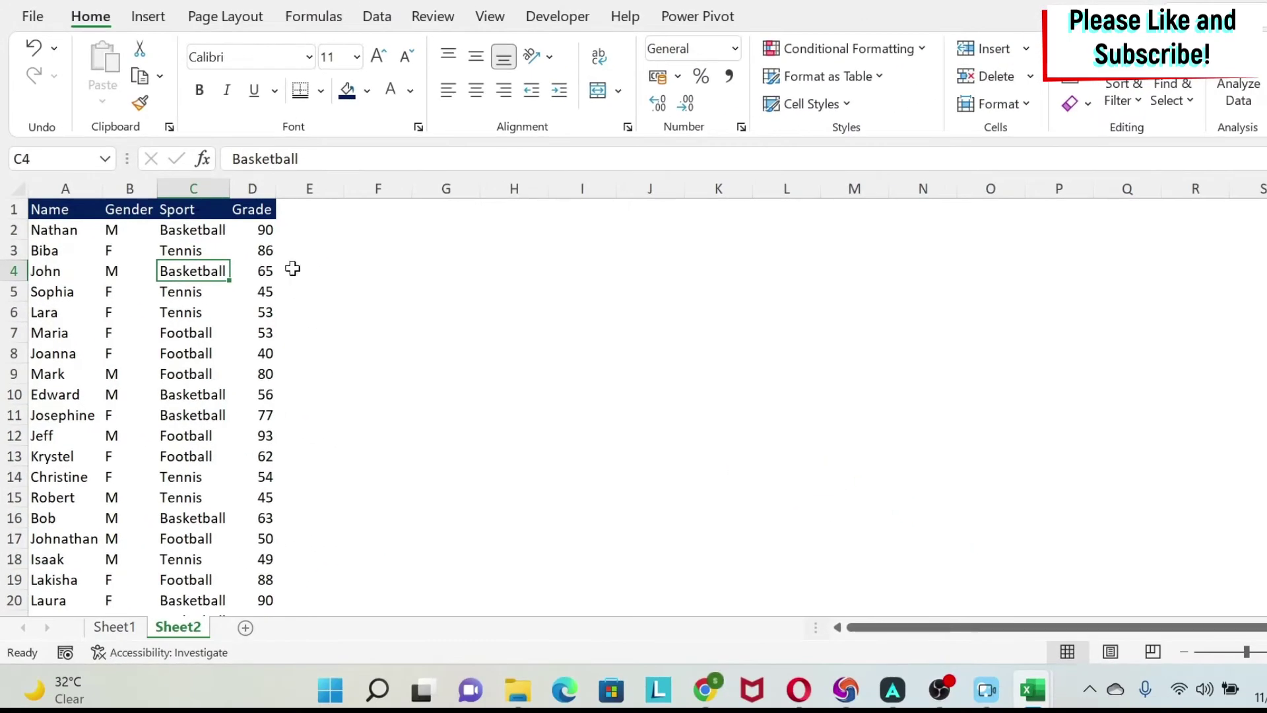
{"action": "left_click", "coordinate": [156, 19]}
{"action": "left_click", "coordinate": [199, 69]}
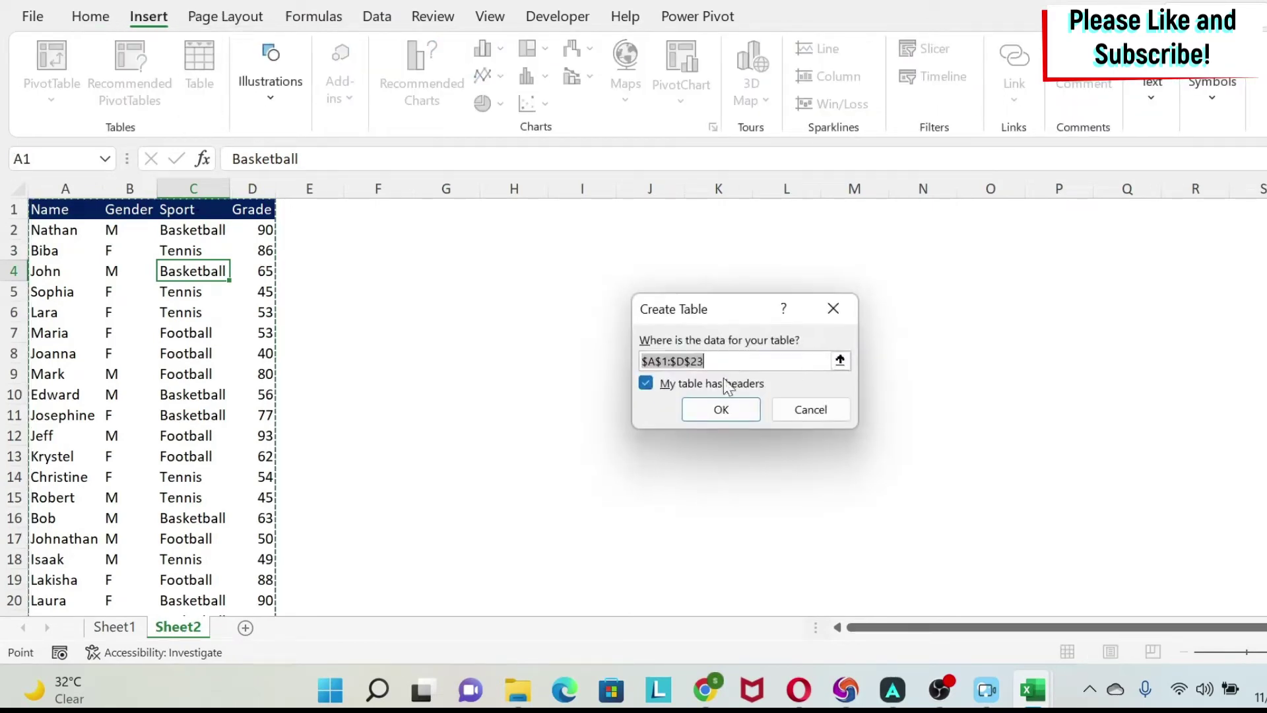
{"action": "left_click", "coordinate": [722, 409]}
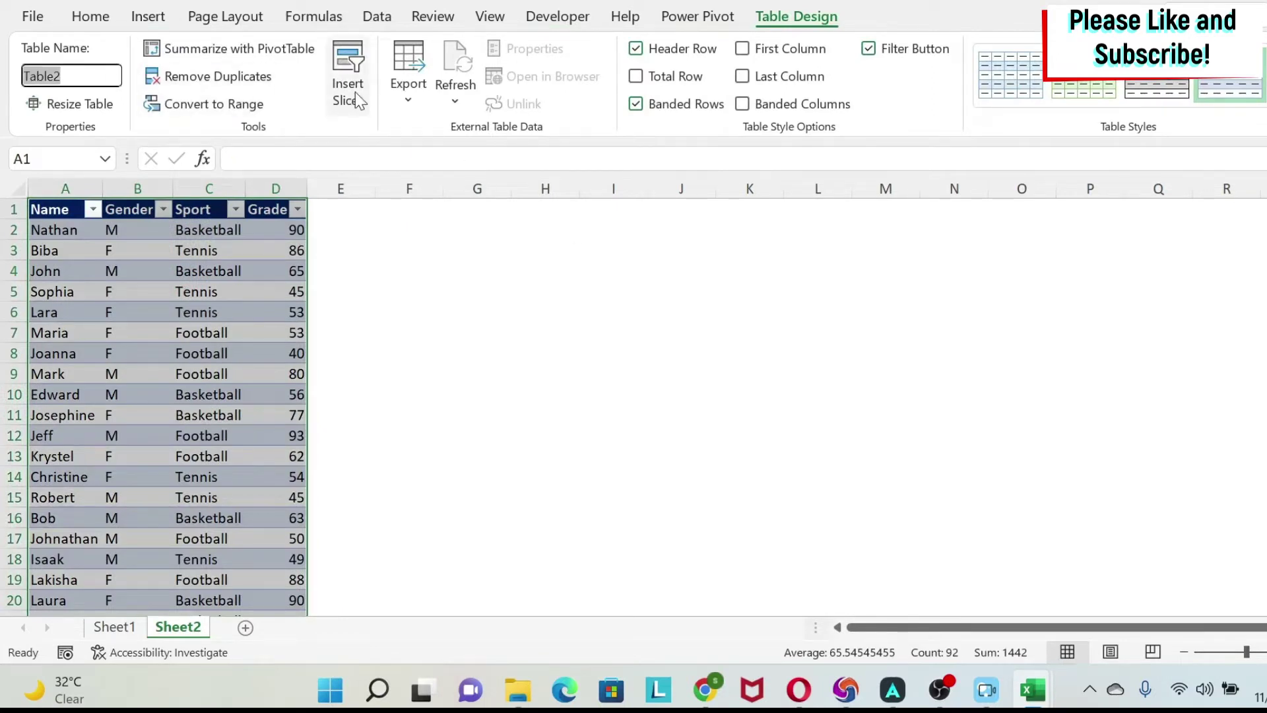
{"action": "type", "text": "Students"}
{"action": "key", "text": "Return"}
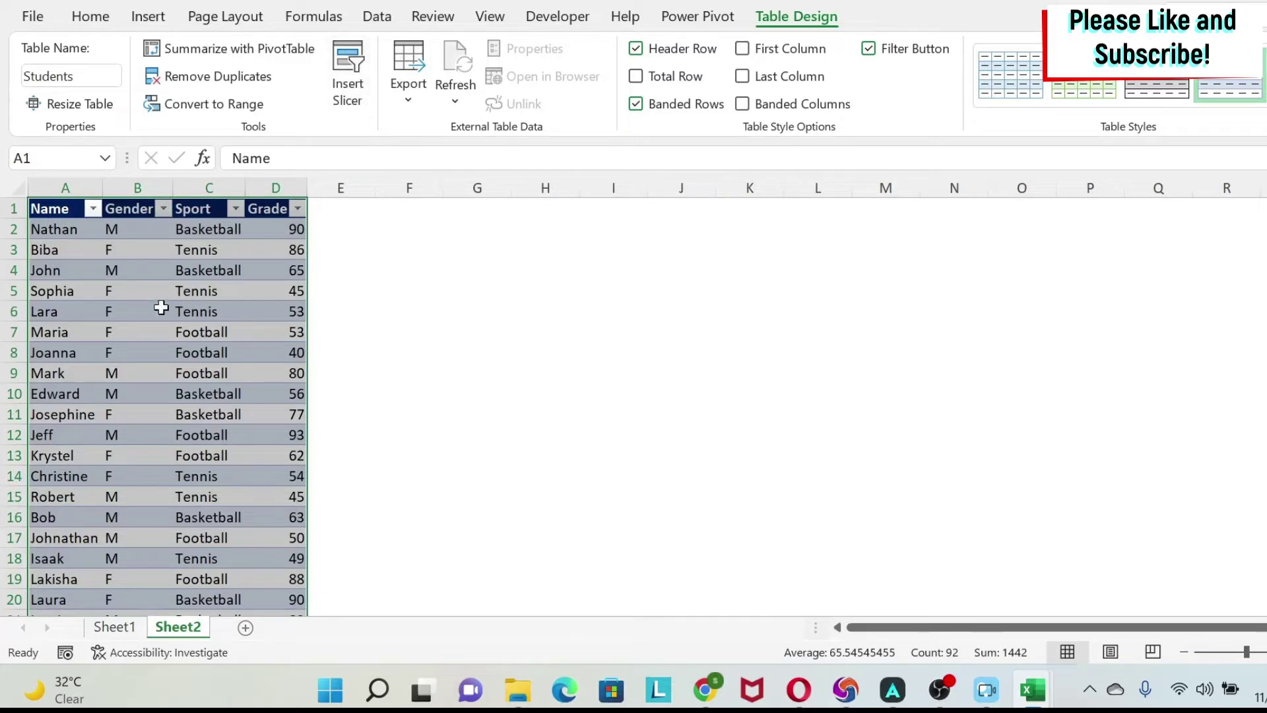
{"action": "scroll", "coordinate": [99, 356], "scroll_direction": "down", "scroll_amount": 4}
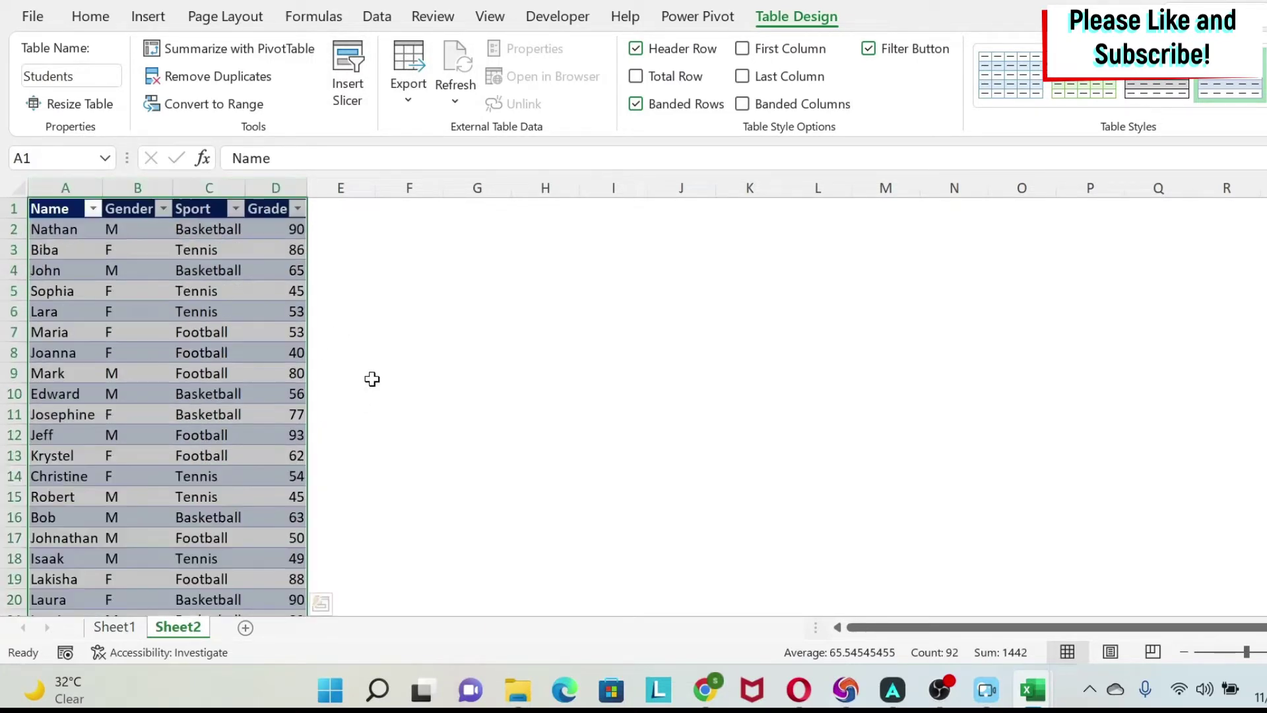
{"action": "scroll", "coordinate": [370, 376], "scroll_direction": "up", "scroll_amount": 4}
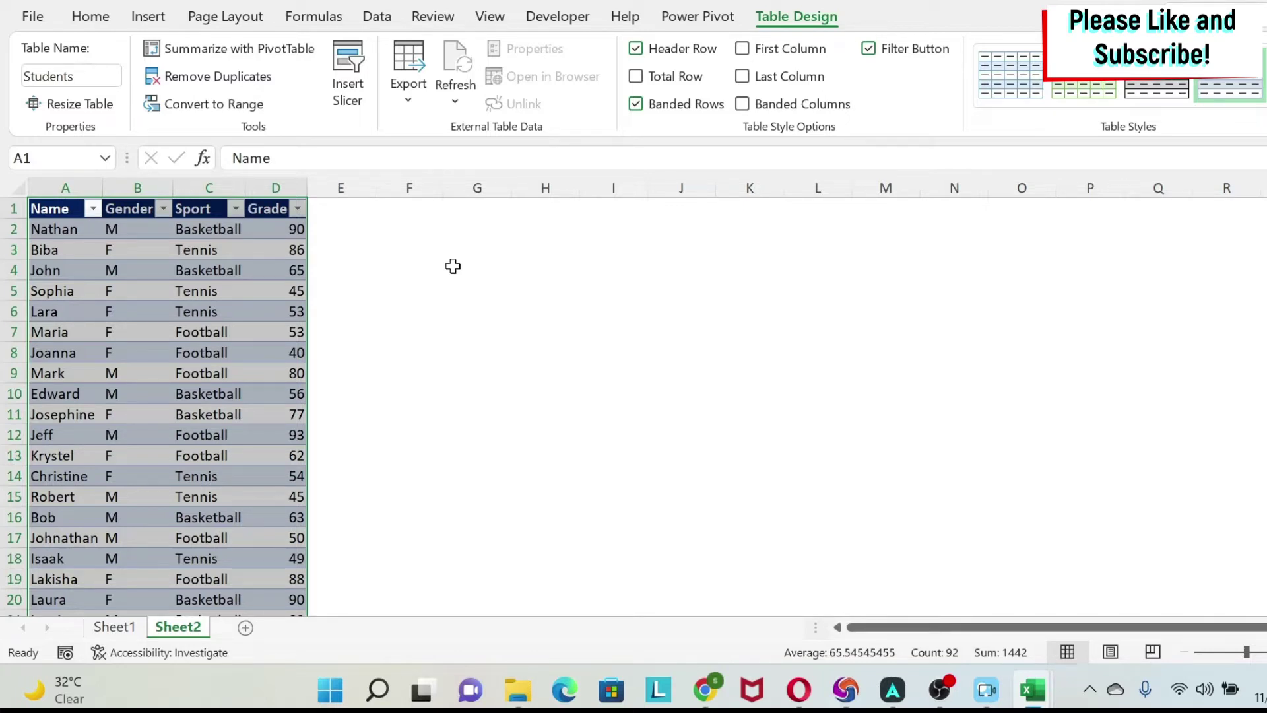
{"action": "left_click", "coordinate": [149, 17]}
Step: Create an empty PivotTable from Students on the existing worksheet at cell G8
{"action": "left_click", "coordinate": [53, 59]}
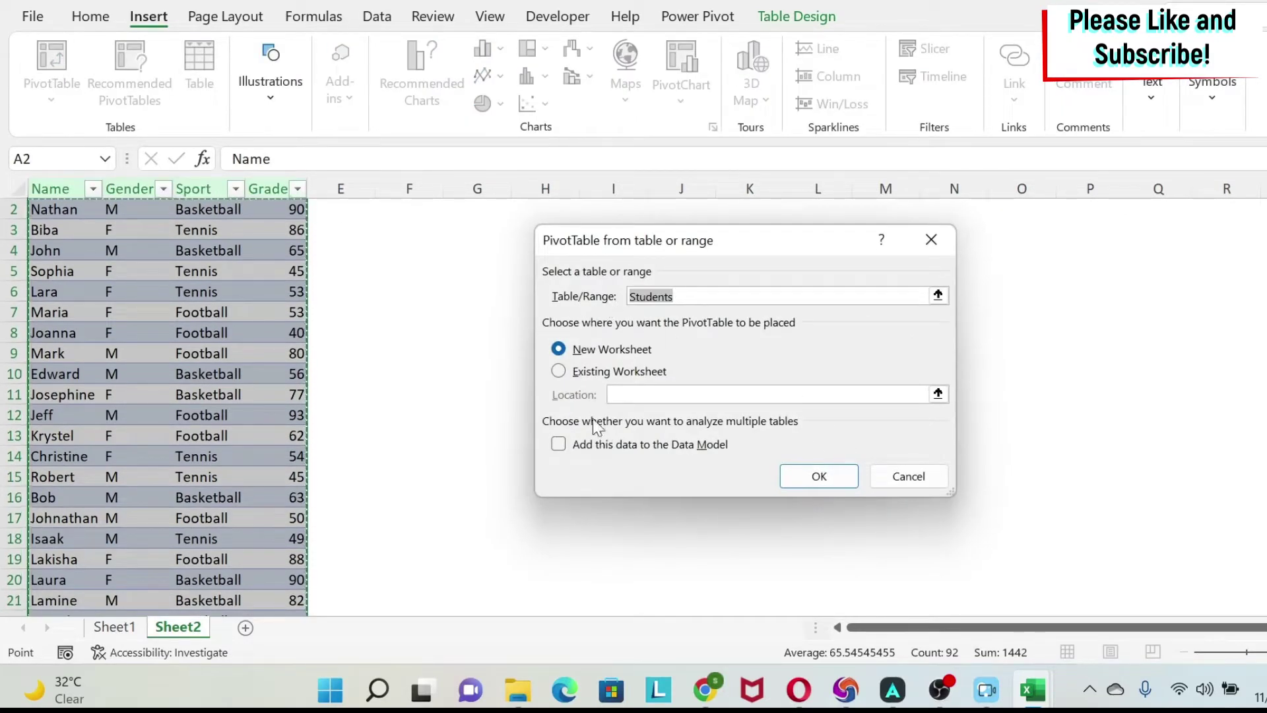
{"action": "left_click", "coordinate": [597, 372]}
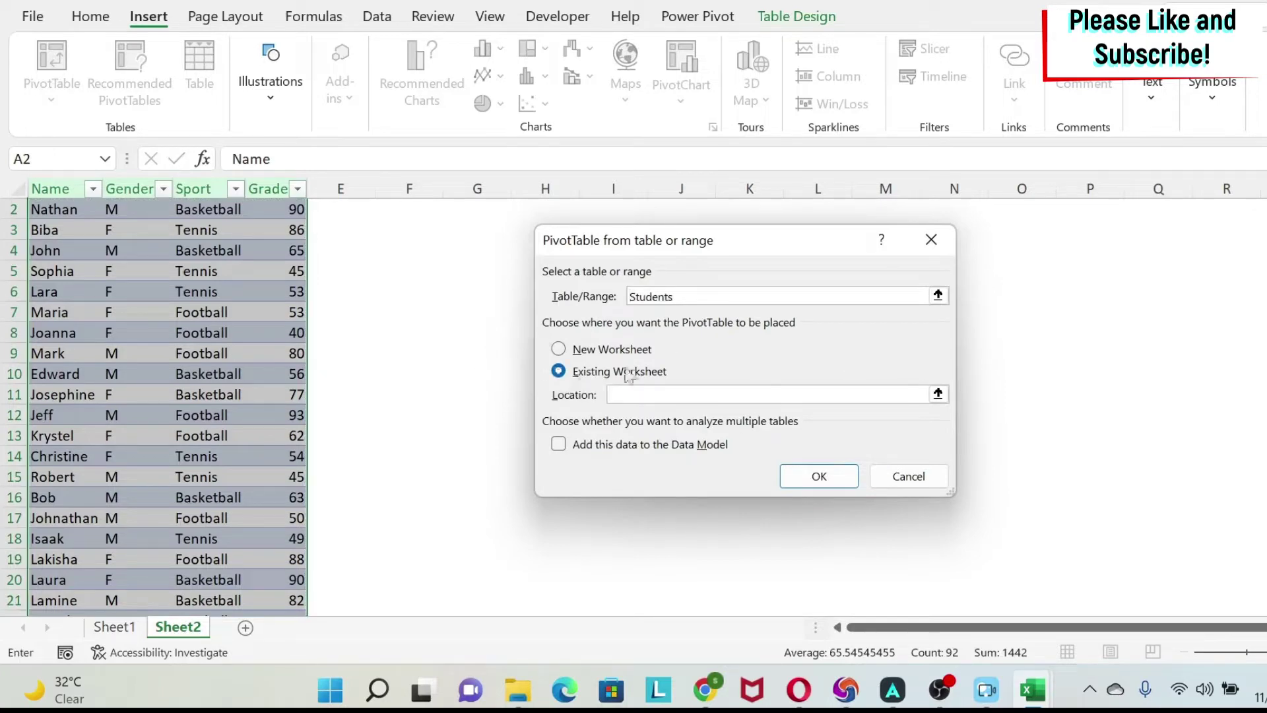
{"action": "left_click", "coordinate": [938, 394]}
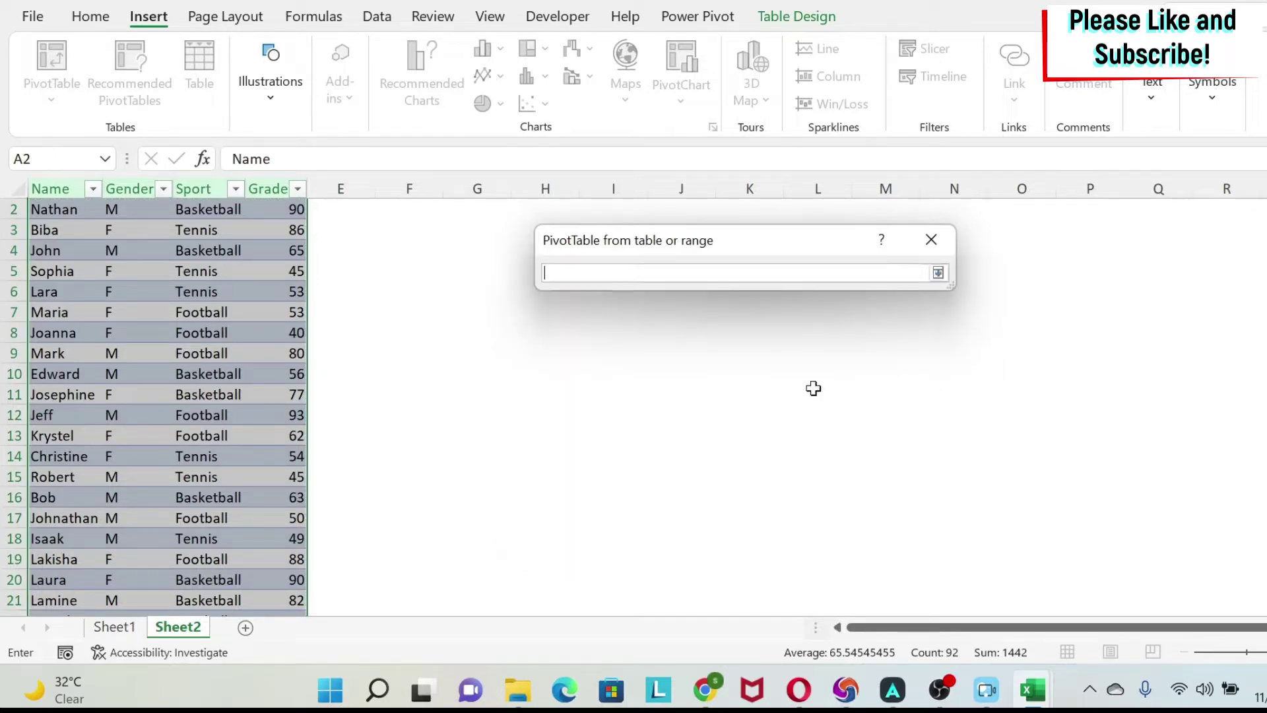
{"action": "left_click", "coordinate": [459, 367]}
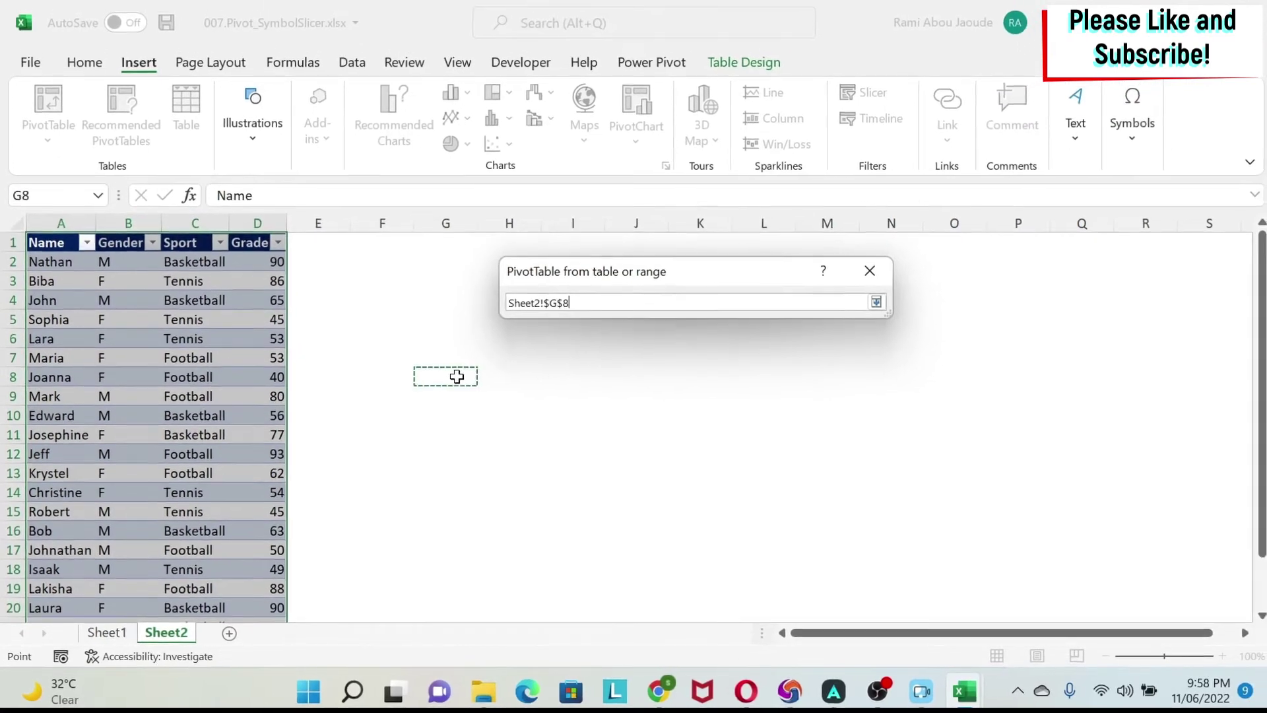
{"action": "left_click", "coordinate": [893, 294]}
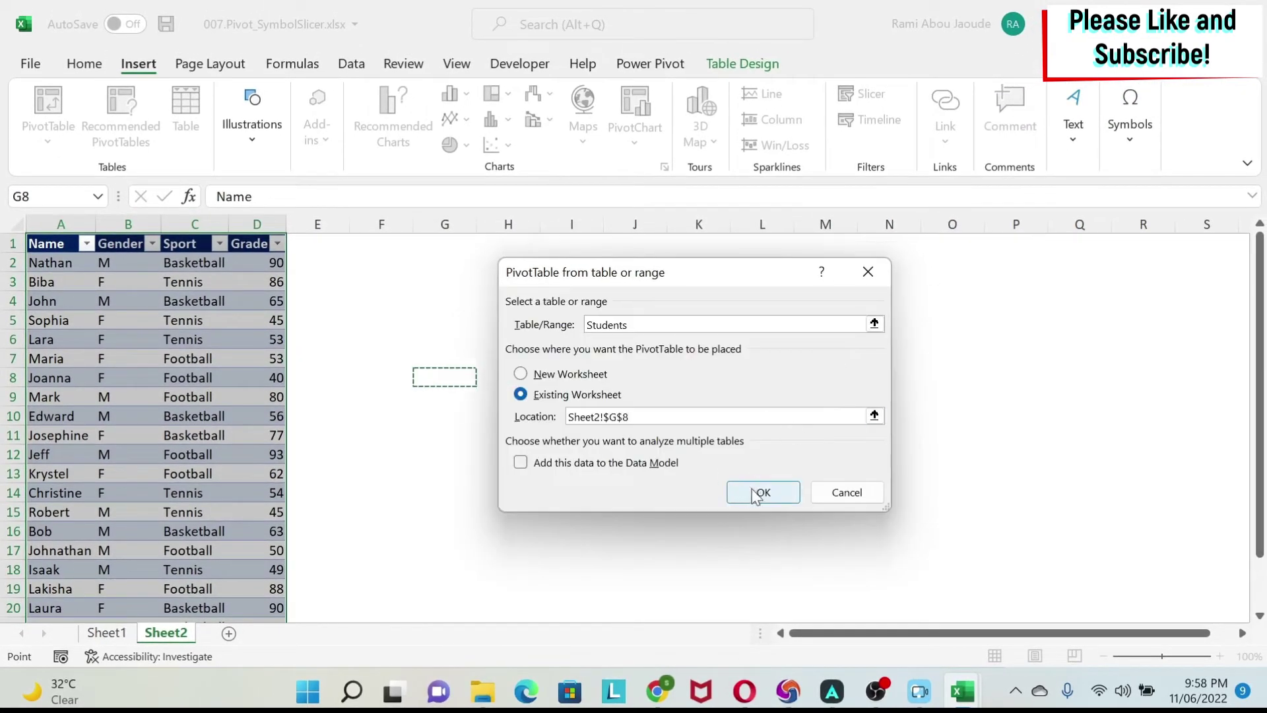
{"action": "left_click", "coordinate": [760, 493]}
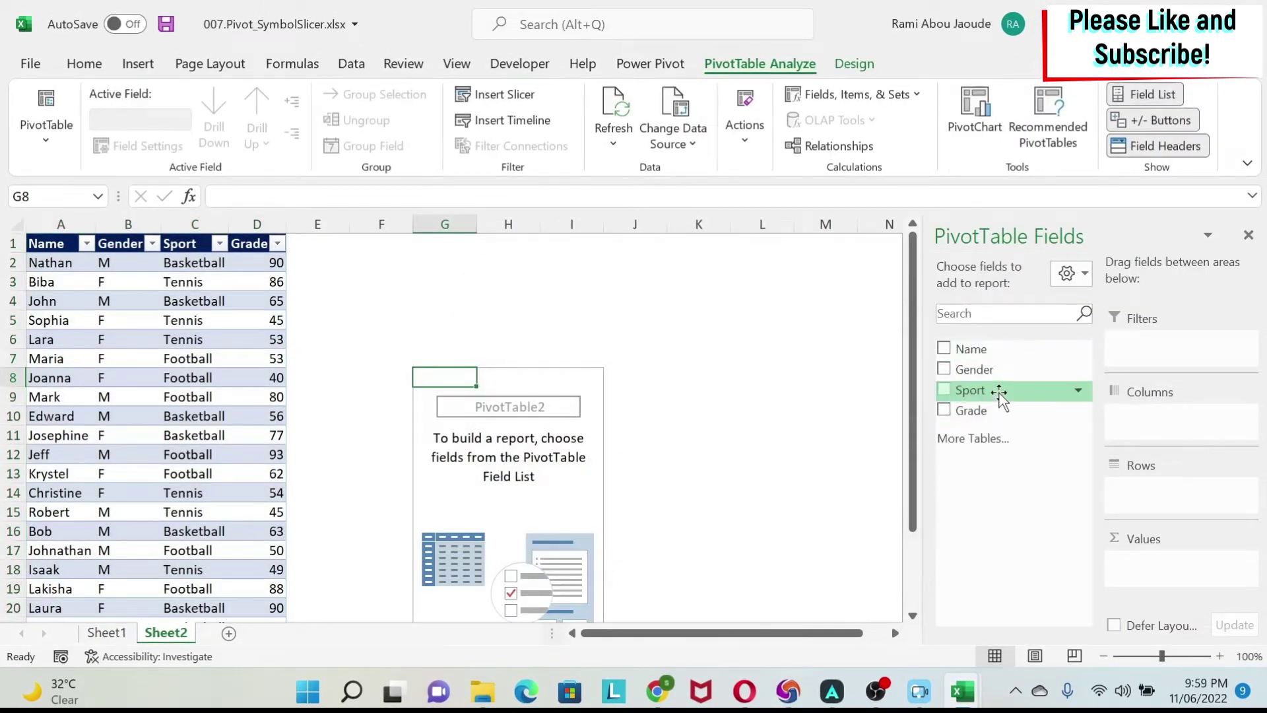
Step: Put Gender in the pivot rows and Grade in values, summarised as Average
{"action": "left_click_drag", "start_coordinate": [975, 369], "coordinate": [1198, 493]}
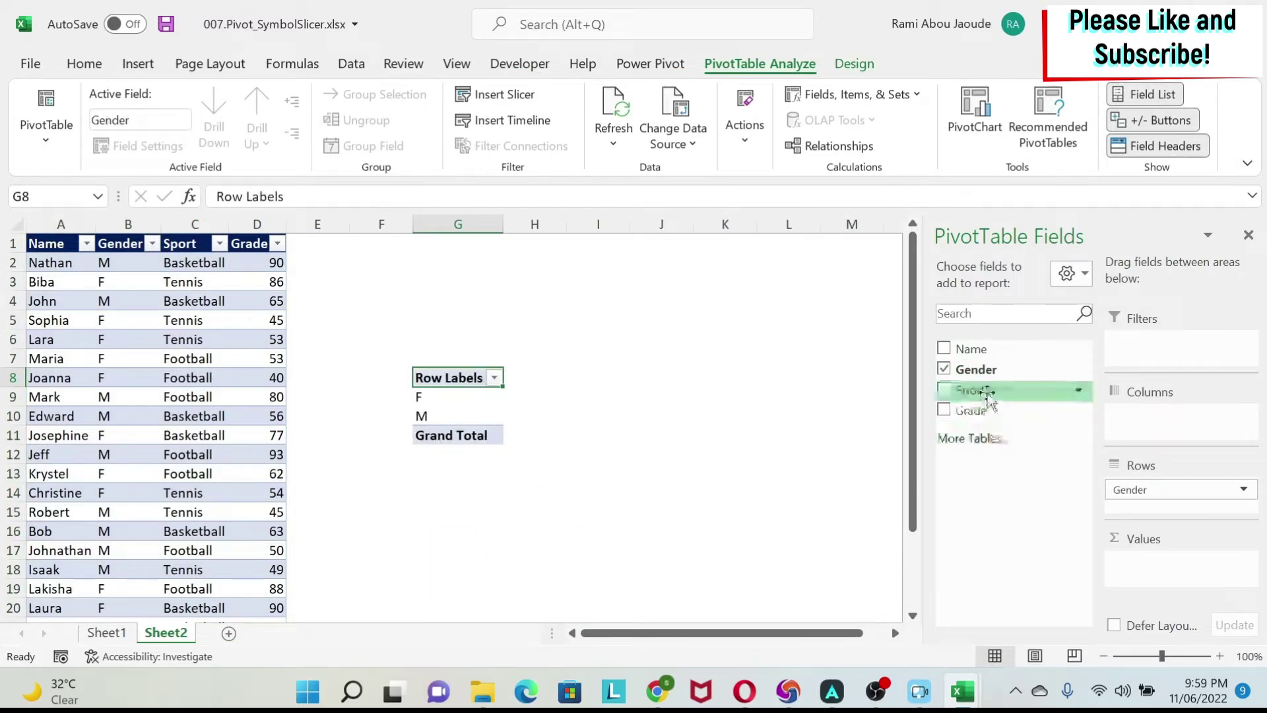
{"action": "left_click_drag", "start_coordinate": [990, 395], "coordinate": [1188, 561]}
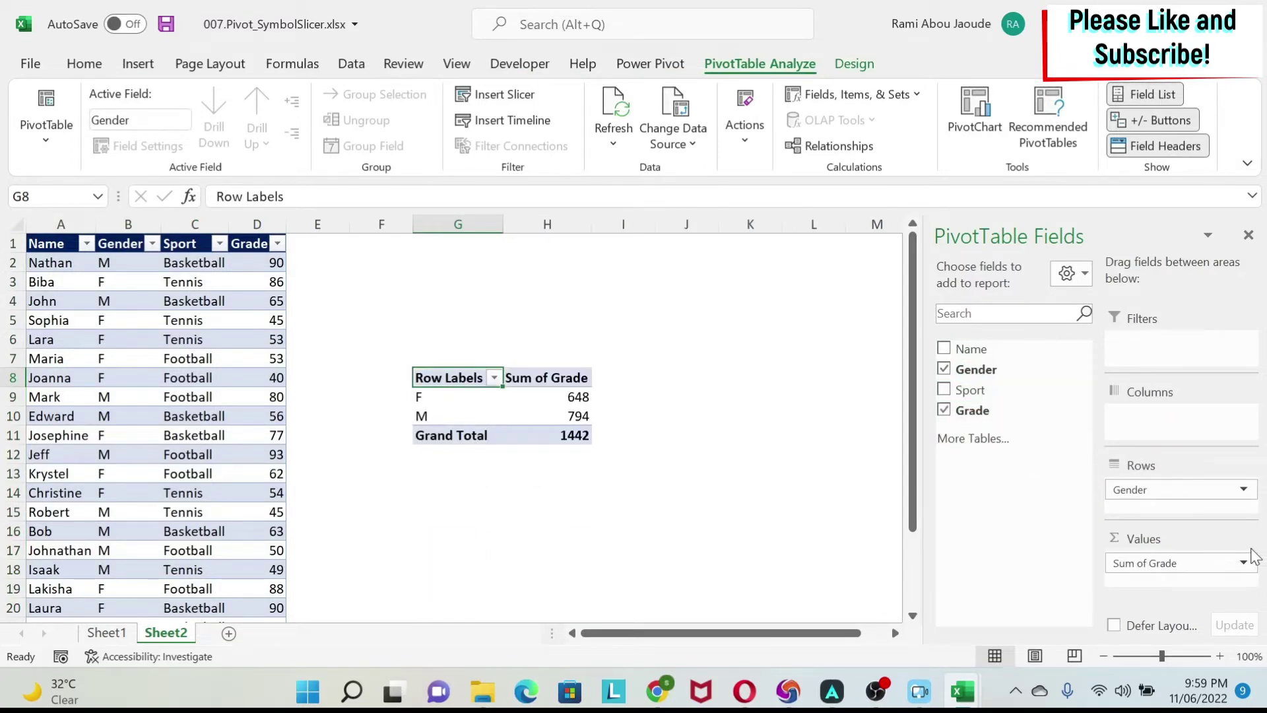
{"action": "left_click", "coordinate": [1244, 565]}
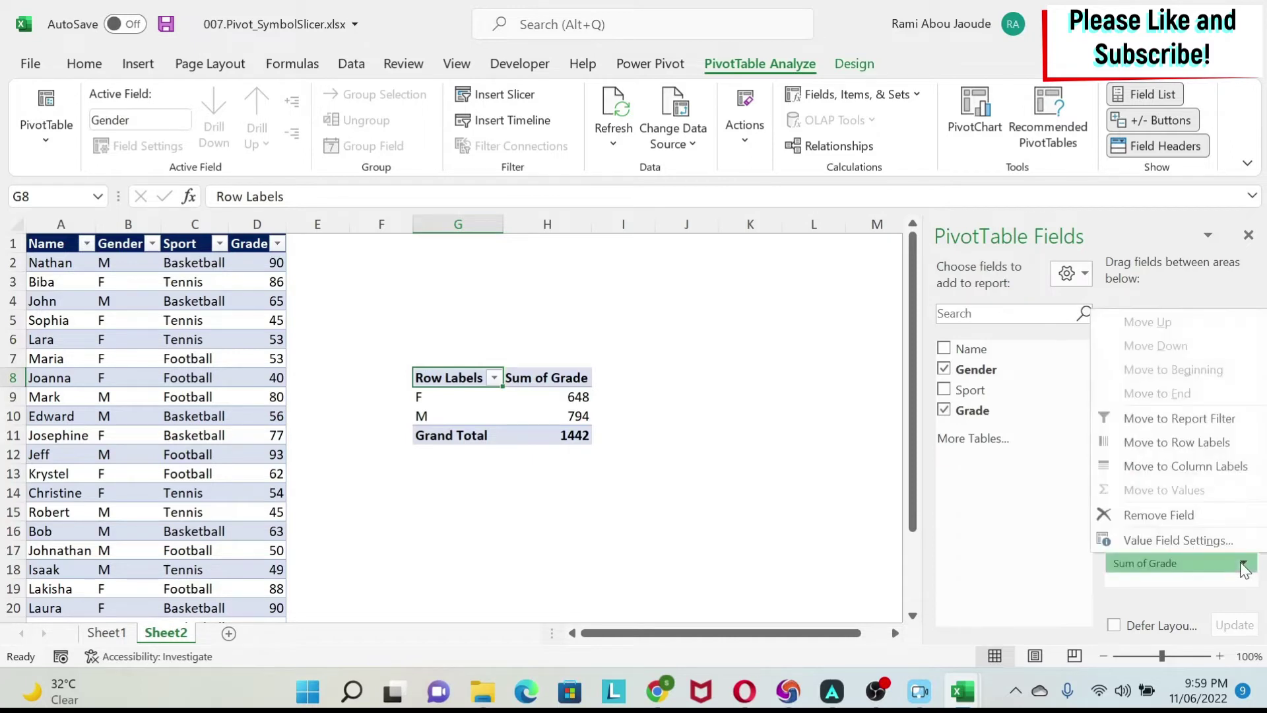
{"action": "left_click", "coordinate": [1182, 545]}
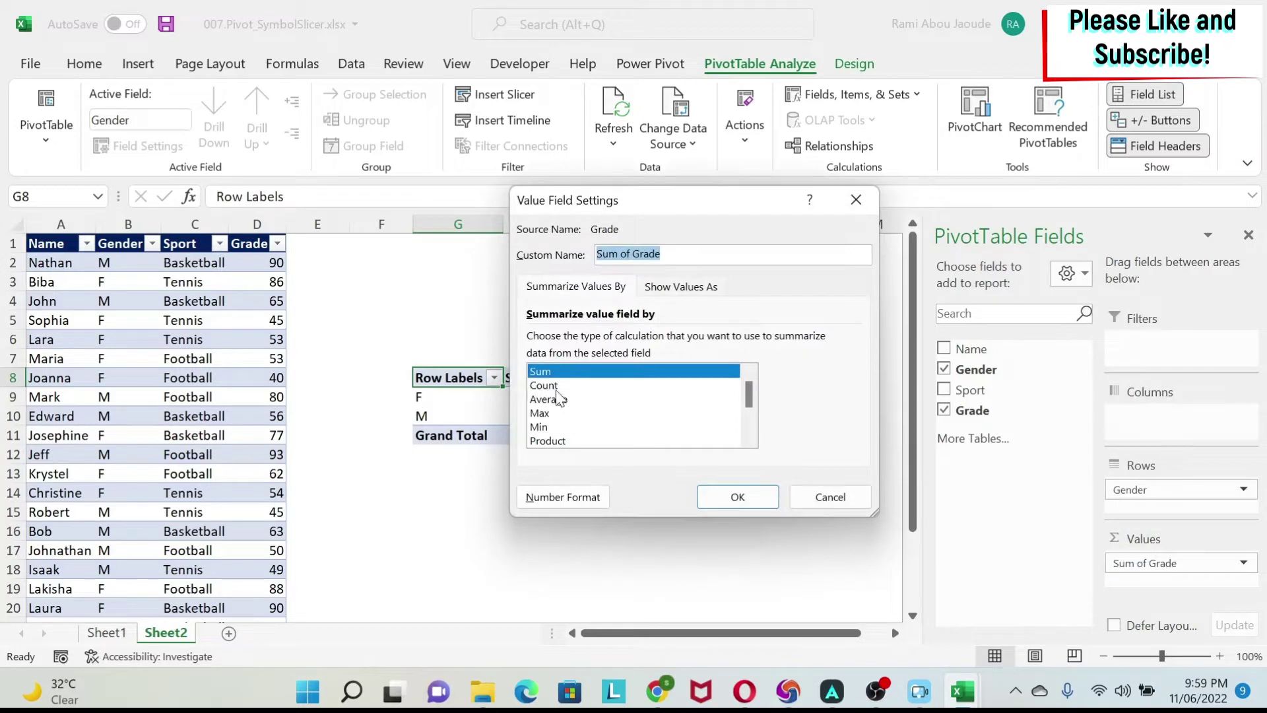
{"action": "left_click", "coordinate": [557, 398]}
{"action": "left_click", "coordinate": [737, 497]}
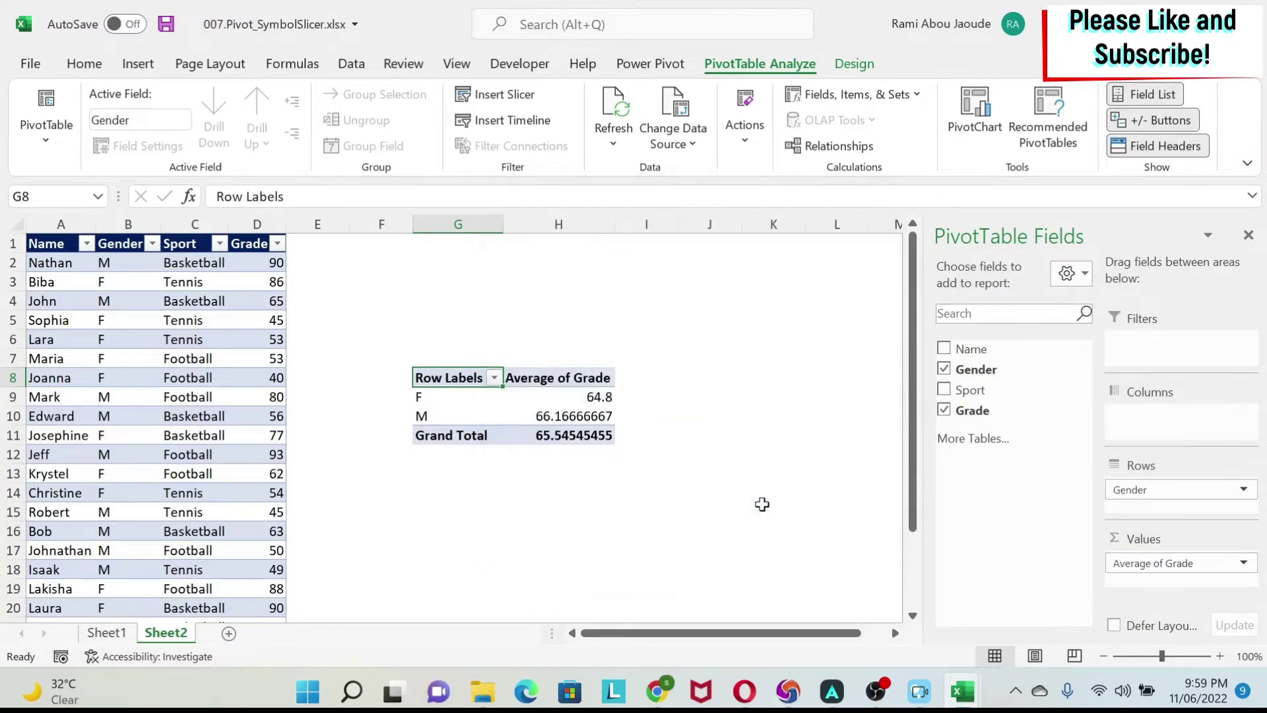
{"action": "right_click", "coordinate": [988, 395]}
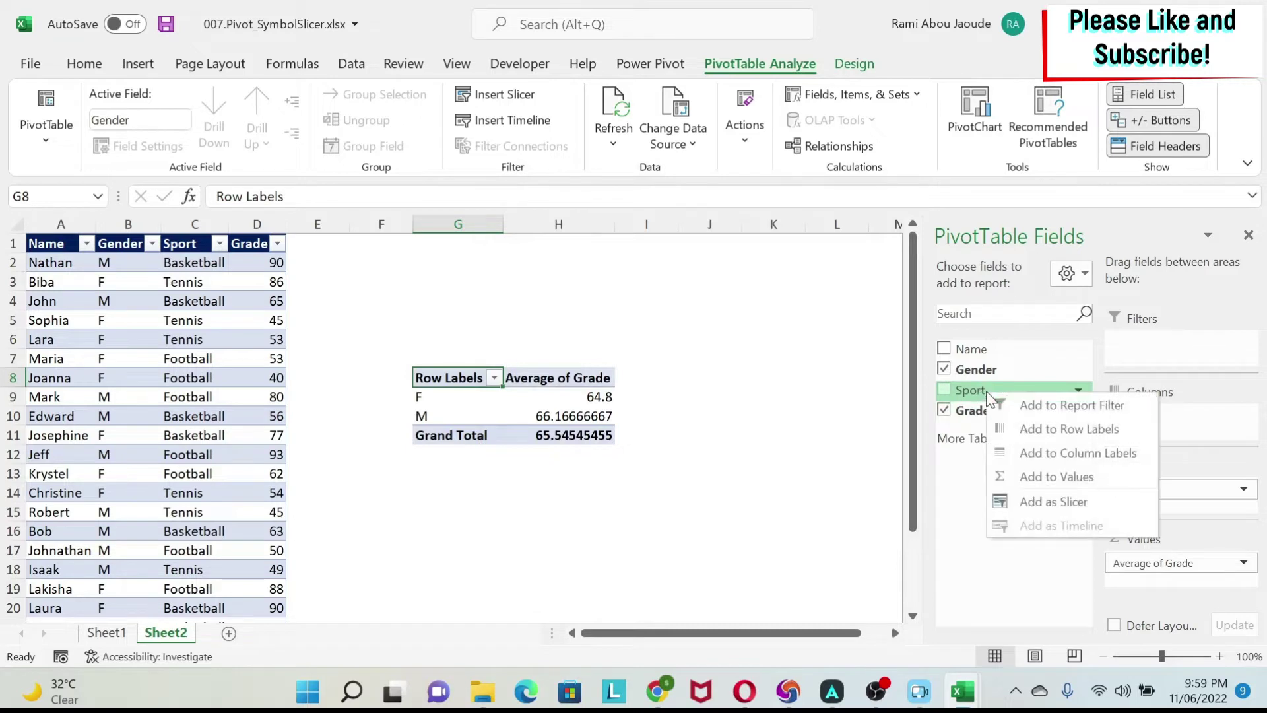
Step: Add a Sport slicer and place it to the right of the pivot table
{"action": "left_click", "coordinate": [1067, 504]}
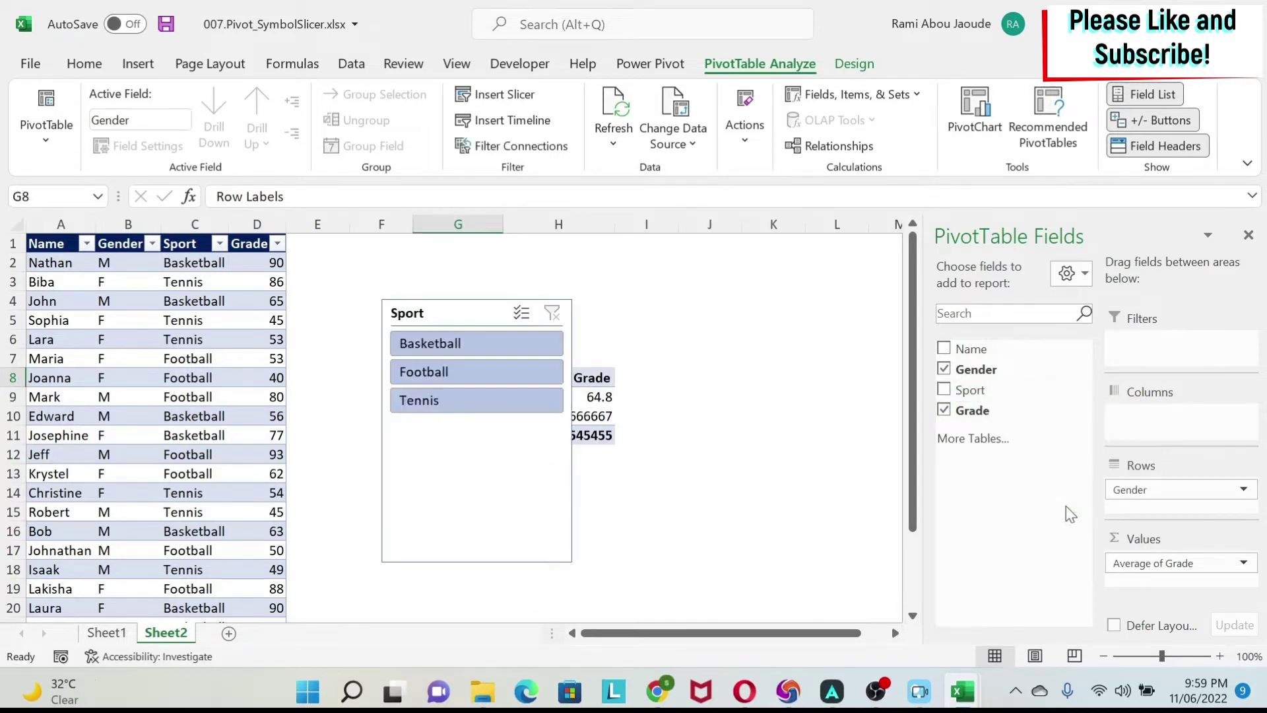
{"action": "left_click_drag", "start_coordinate": [455, 313], "coordinate": [714, 328]}
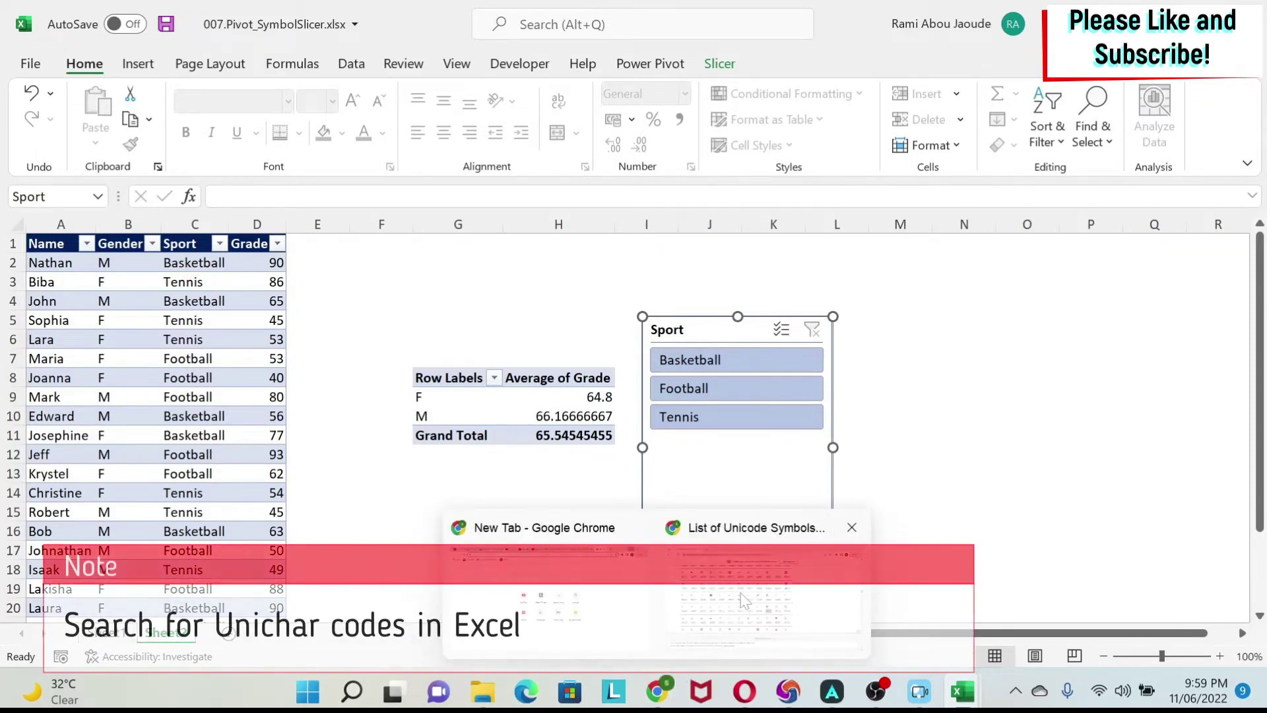
{"action": "left_click", "coordinate": [736, 574]}
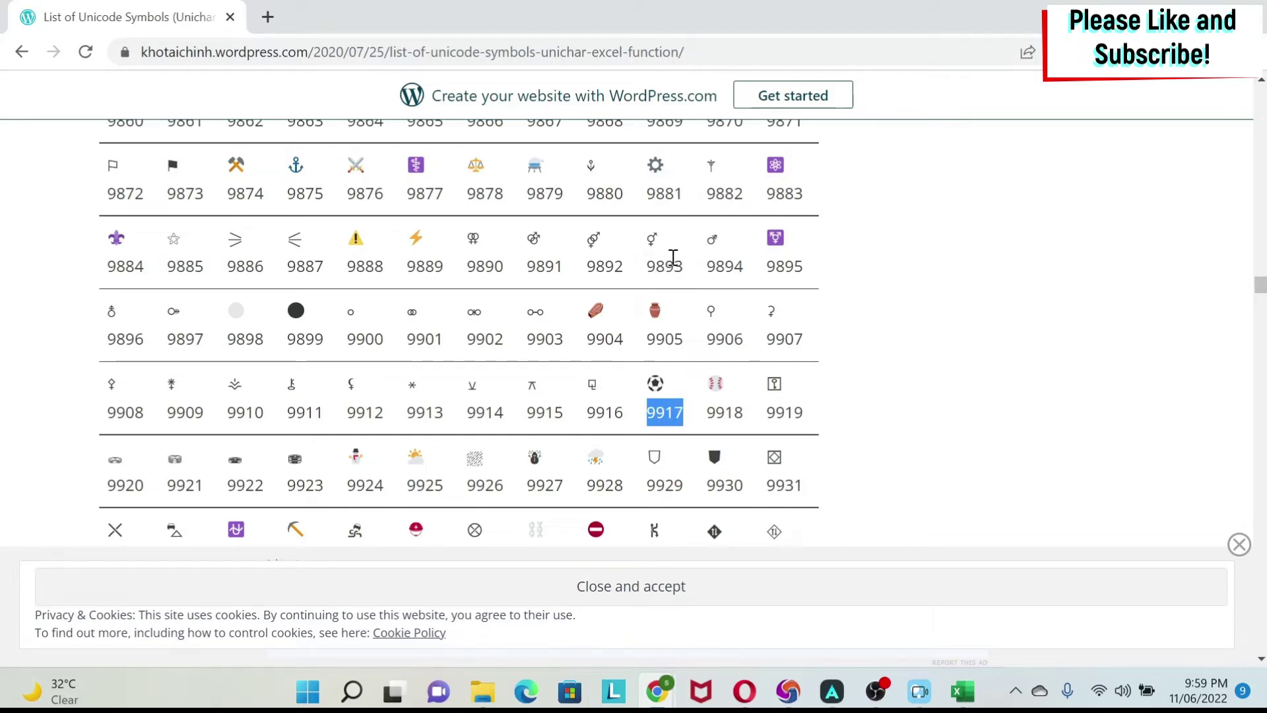
Step: Browse the Unicode symbol code list for codes like 9792 ♀, 9794 ♂ and 9917 ⚽
{"action": "scroll", "coordinate": [606, 255], "scroll_direction": "up", "scroll_amount": 8}
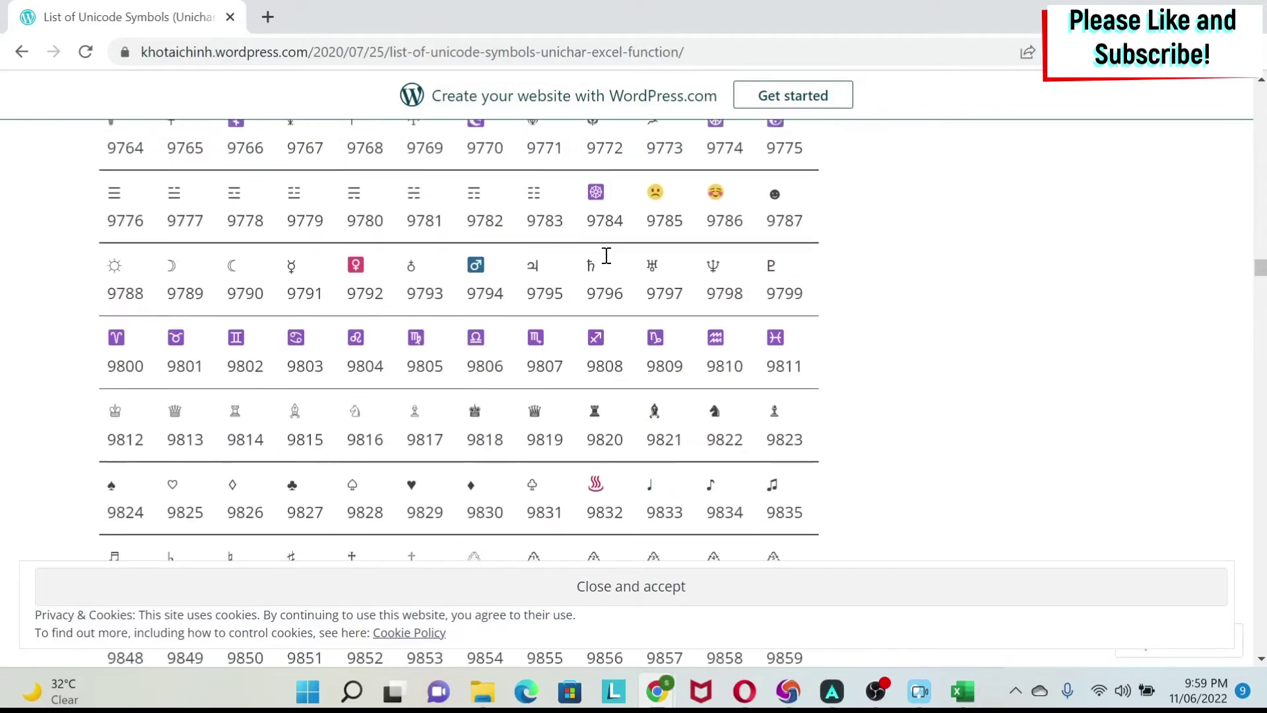
{"action": "scroll", "coordinate": [606, 256], "scroll_direction": "up", "scroll_amount": 20}
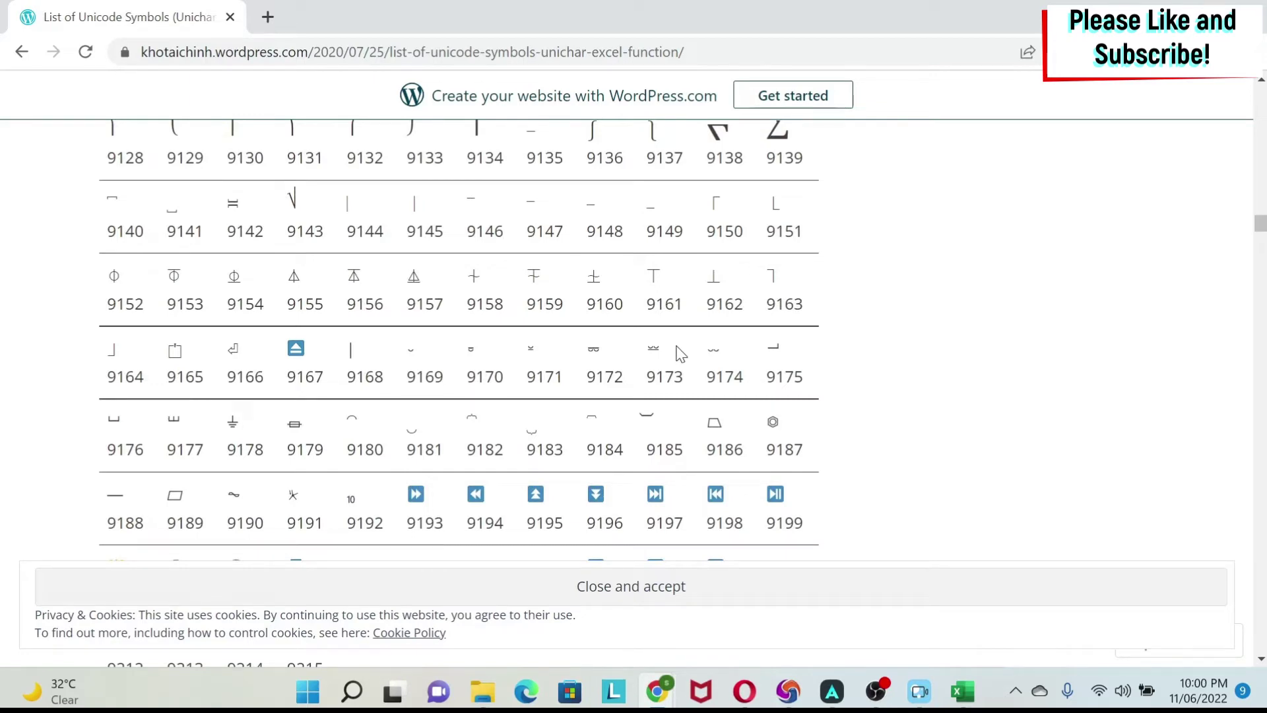
{"action": "mouse_move", "coordinate": [962, 691]}
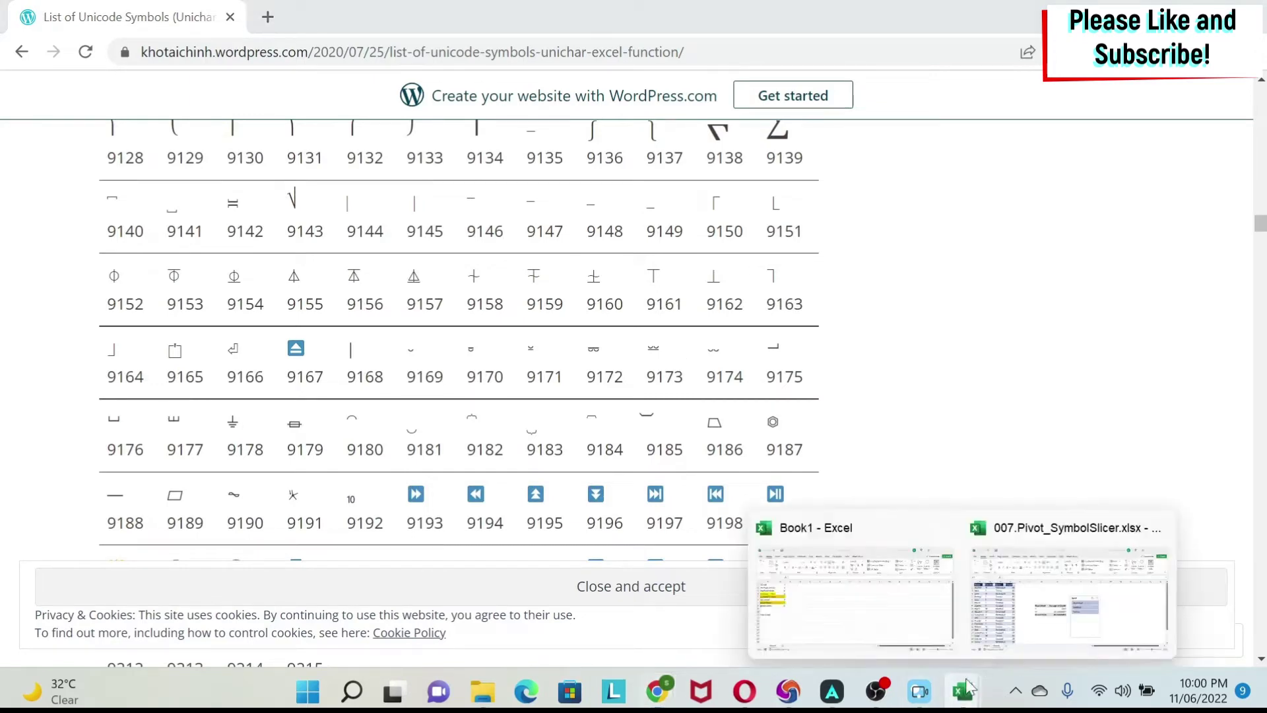
{"action": "left_click", "coordinate": [1023, 604]}
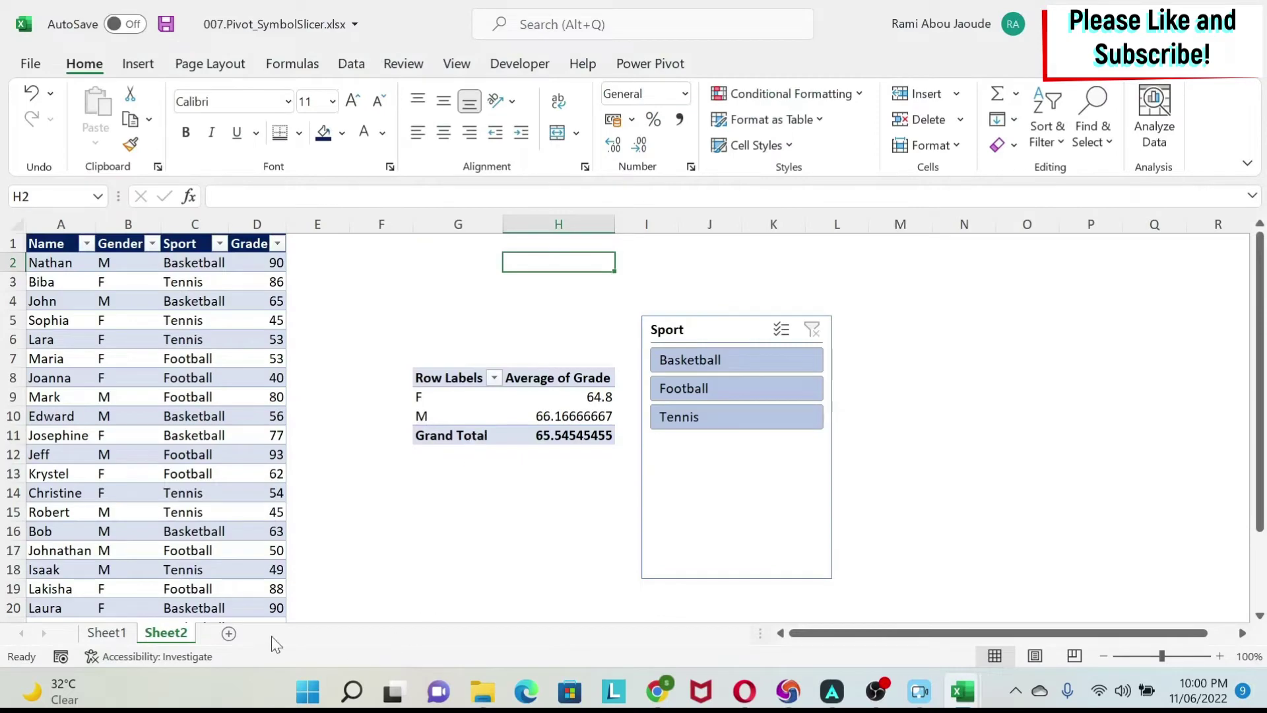
Step: Copy the Item/Char/Symbol table X1:Z6 from Sheet1 and paste it at M1 on Sheet2
{"action": "left_click", "coordinate": [106, 632]}
{"action": "left_click_drag", "start_coordinate": [726, 416], "coordinate": [1209, 392]}
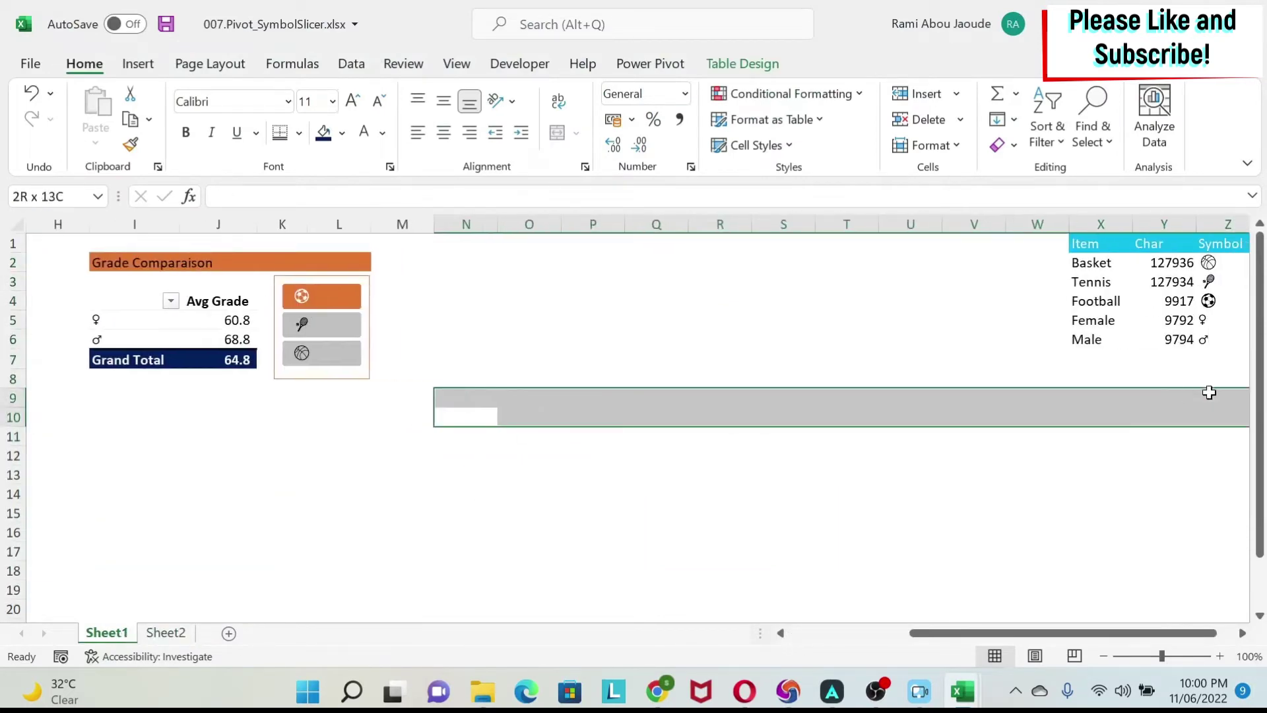
{"action": "left_click_drag", "start_coordinate": [1085, 244], "coordinate": [1064, 340]}
{"action": "key", "text": "ctrl+c"}
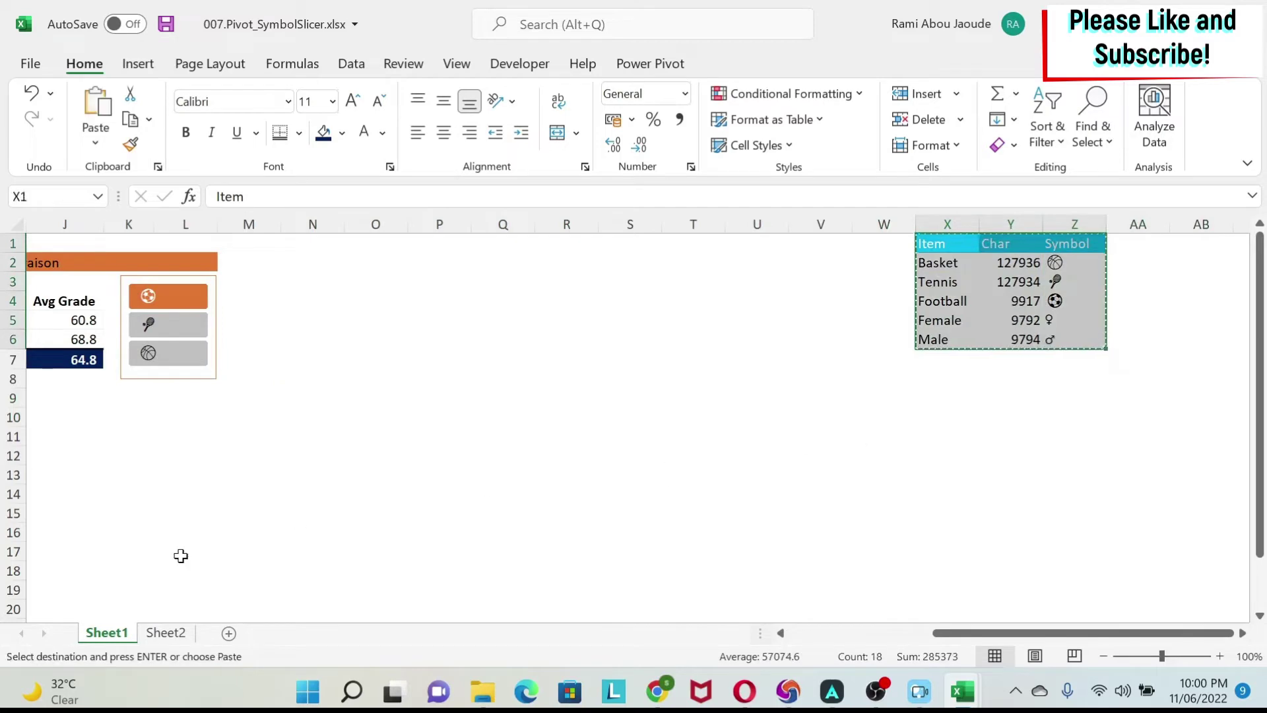
{"action": "left_click", "coordinate": [166, 633]}
{"action": "left_click", "coordinate": [1034, 250]}
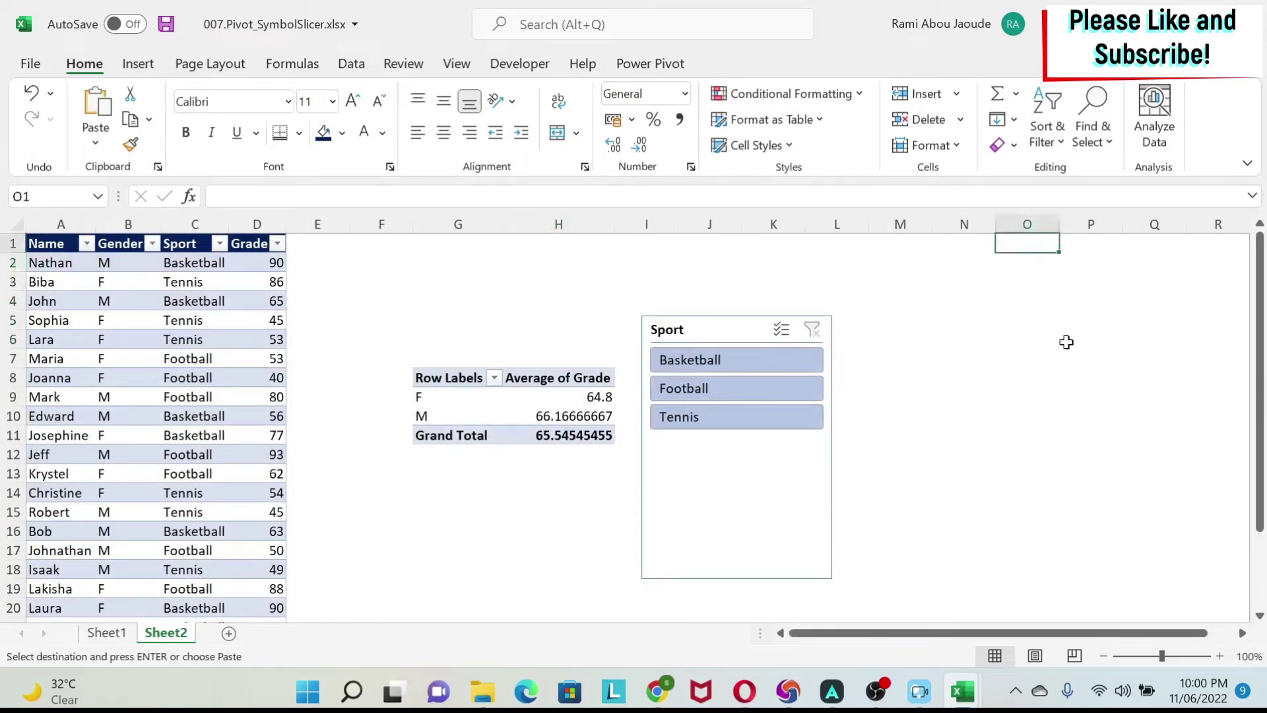
{"action": "left_click", "coordinate": [928, 246]}
{"action": "key", "text": "ctrl+v"}
{"action": "left_click", "coordinate": [1061, 416]}
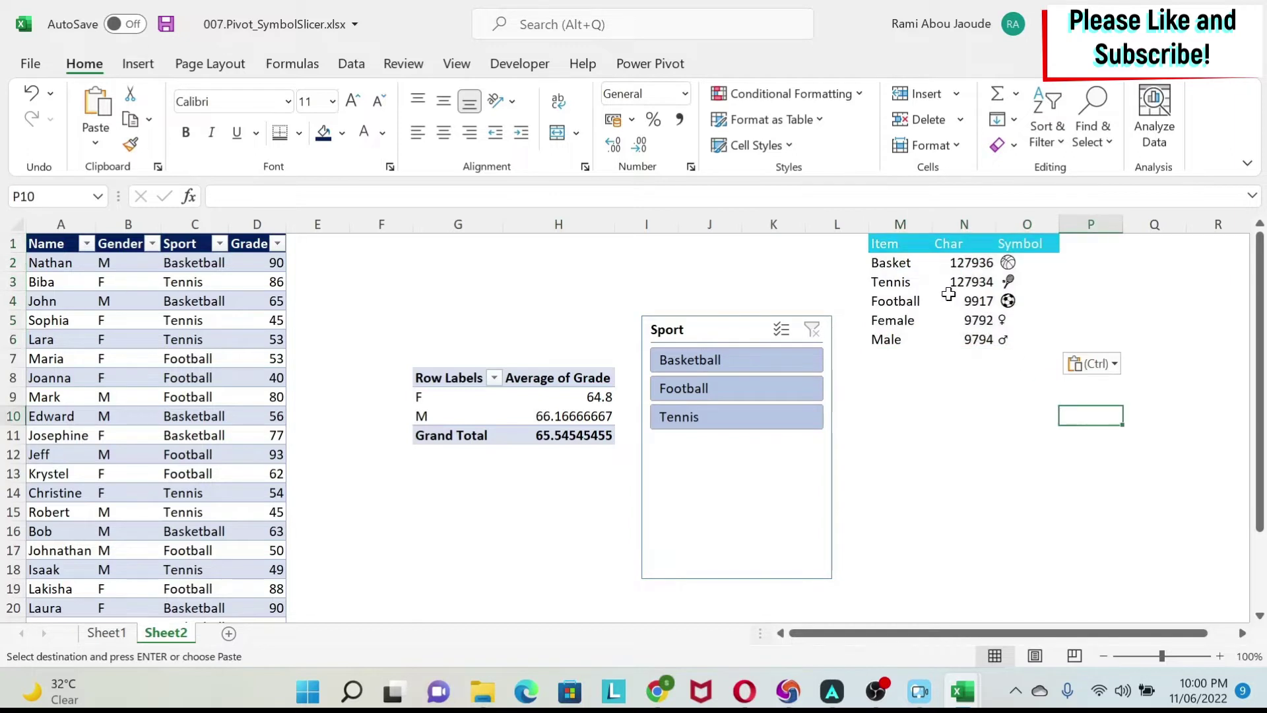
Step: Check the Basket character code 127936 against the Unicode symbols page
{"action": "left_click", "coordinate": [896, 264]}
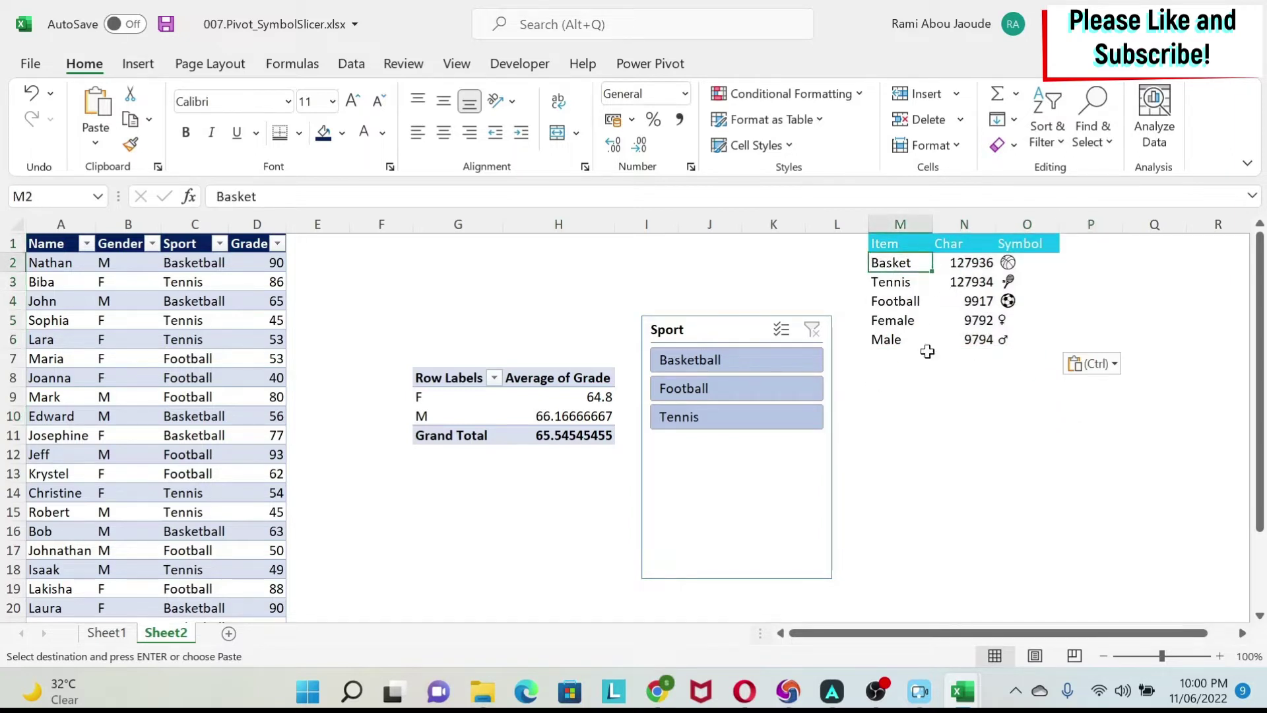
{"action": "left_click", "coordinate": [976, 264]}
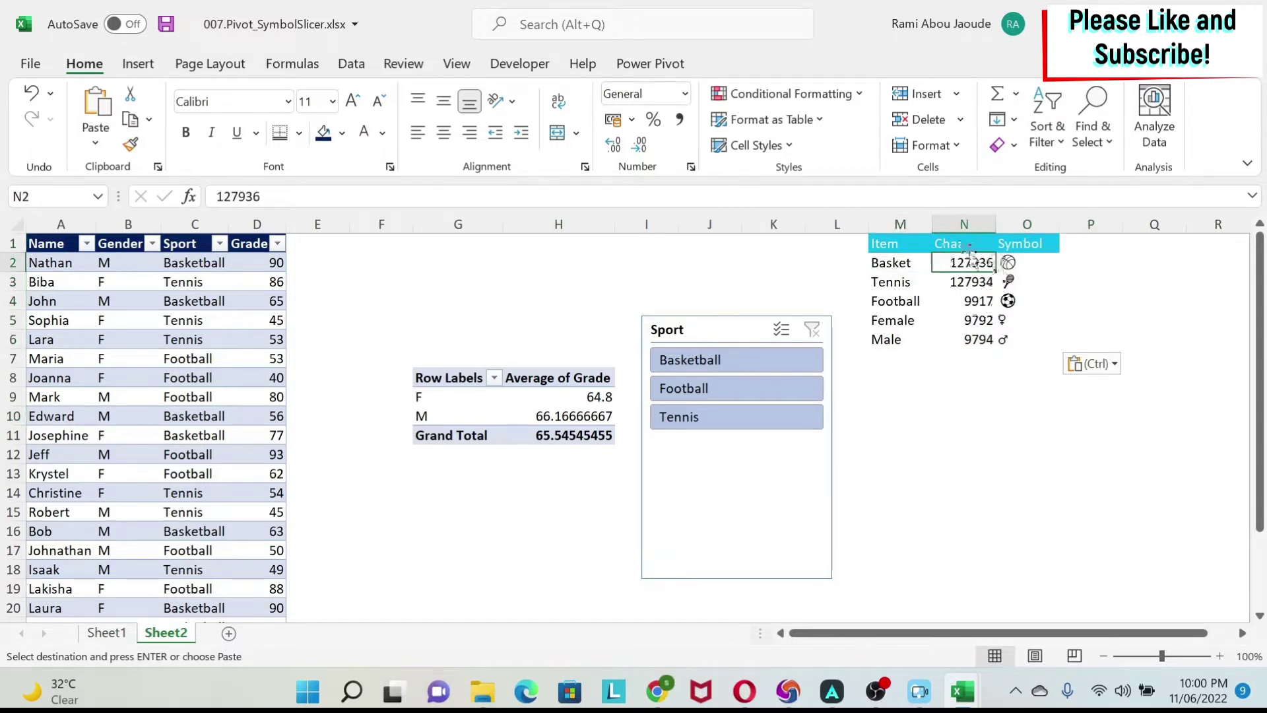
{"action": "mouse_move", "coordinate": [657, 691]}
{"action": "left_click", "coordinate": [753, 561]}
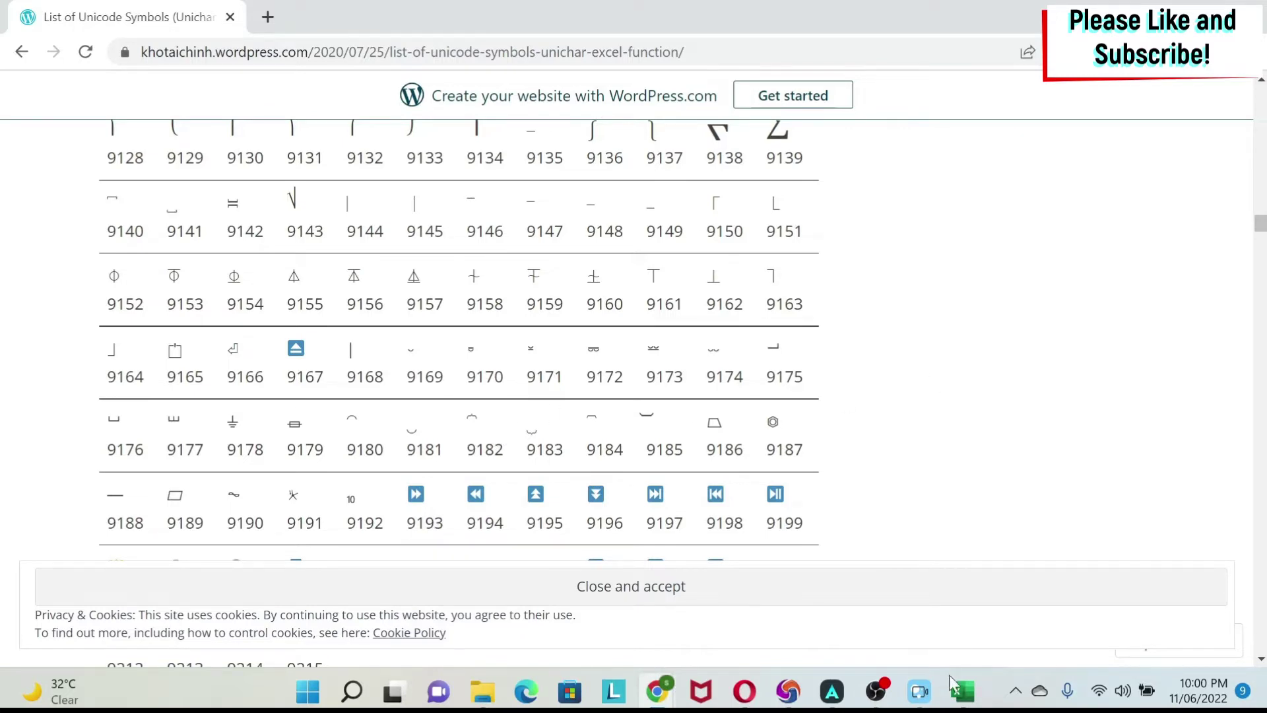
{"action": "mouse_move", "coordinate": [958, 687]}
{"action": "left_click", "coordinate": [1064, 603]}
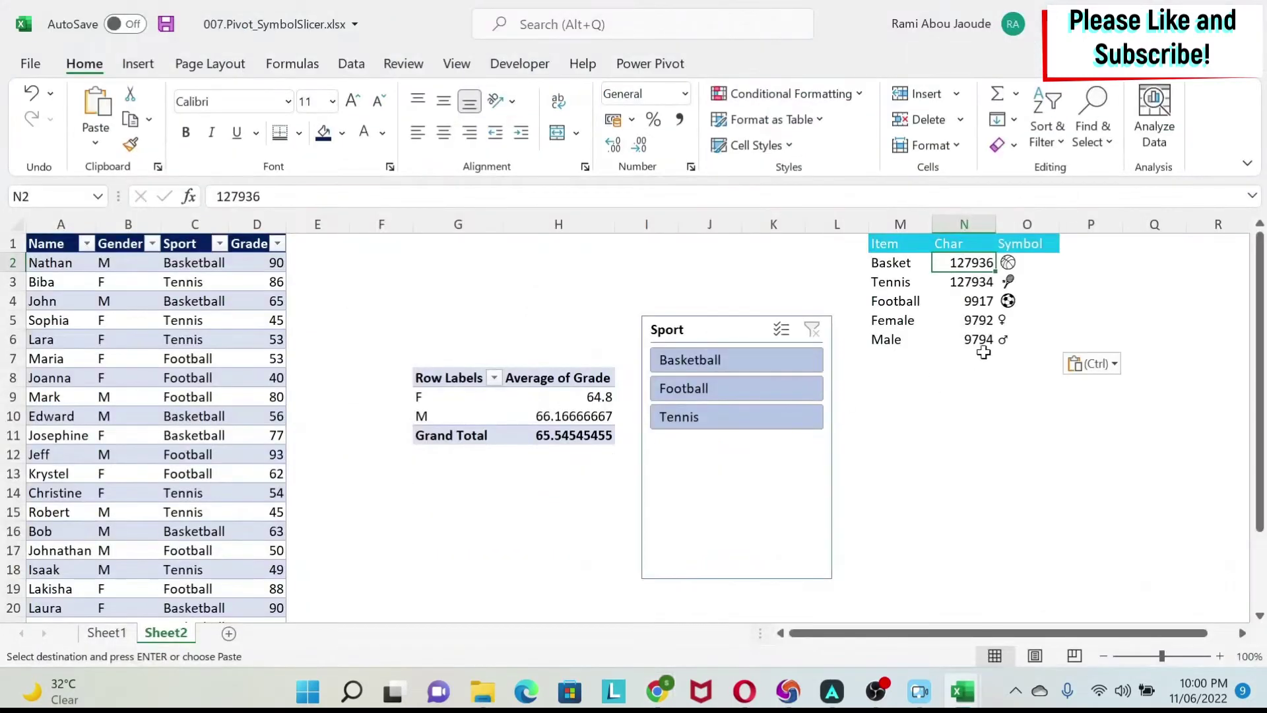
{"action": "left_click", "coordinate": [1031, 263]}
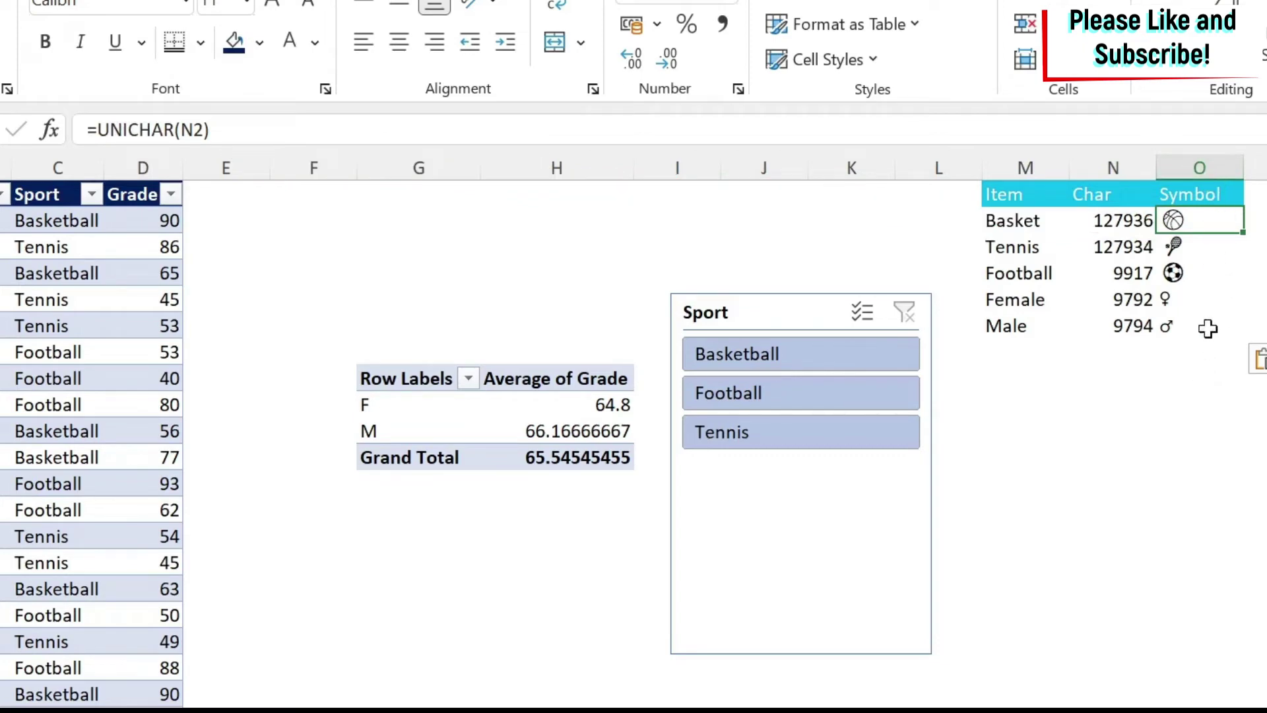
{"action": "left_click", "coordinate": [207, 194]}
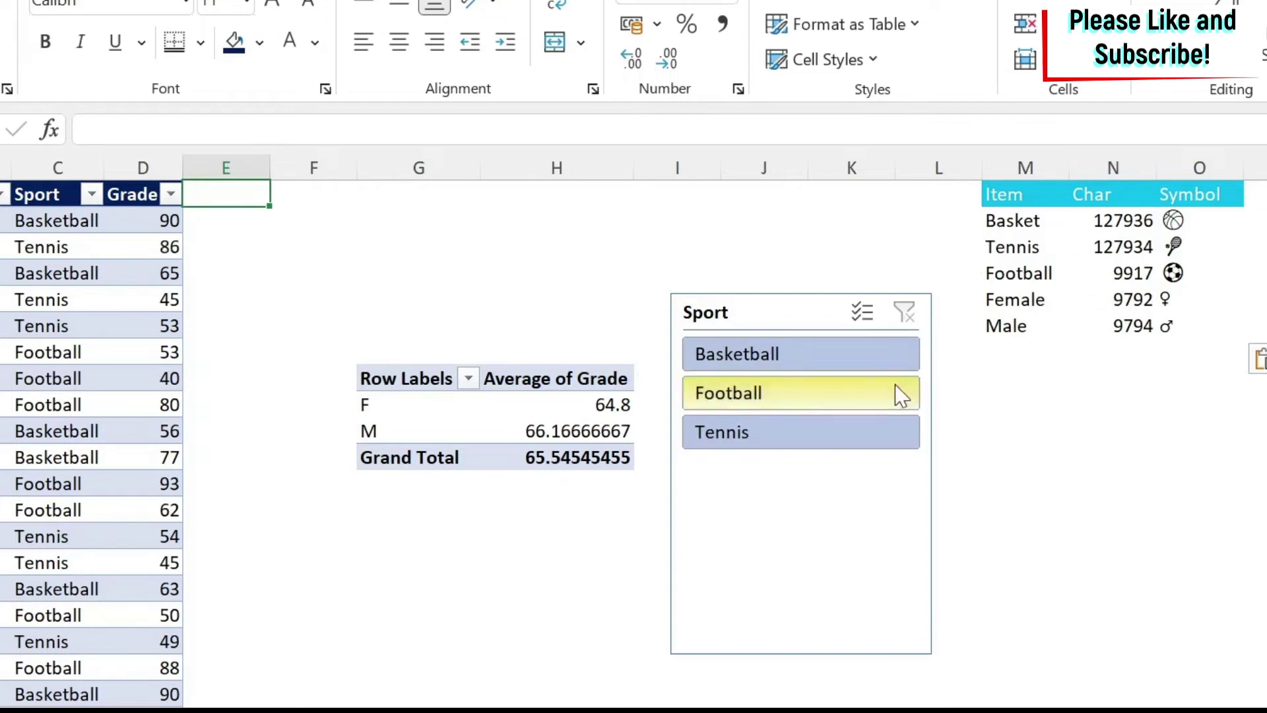
{"action": "type", "text": "GEn"}
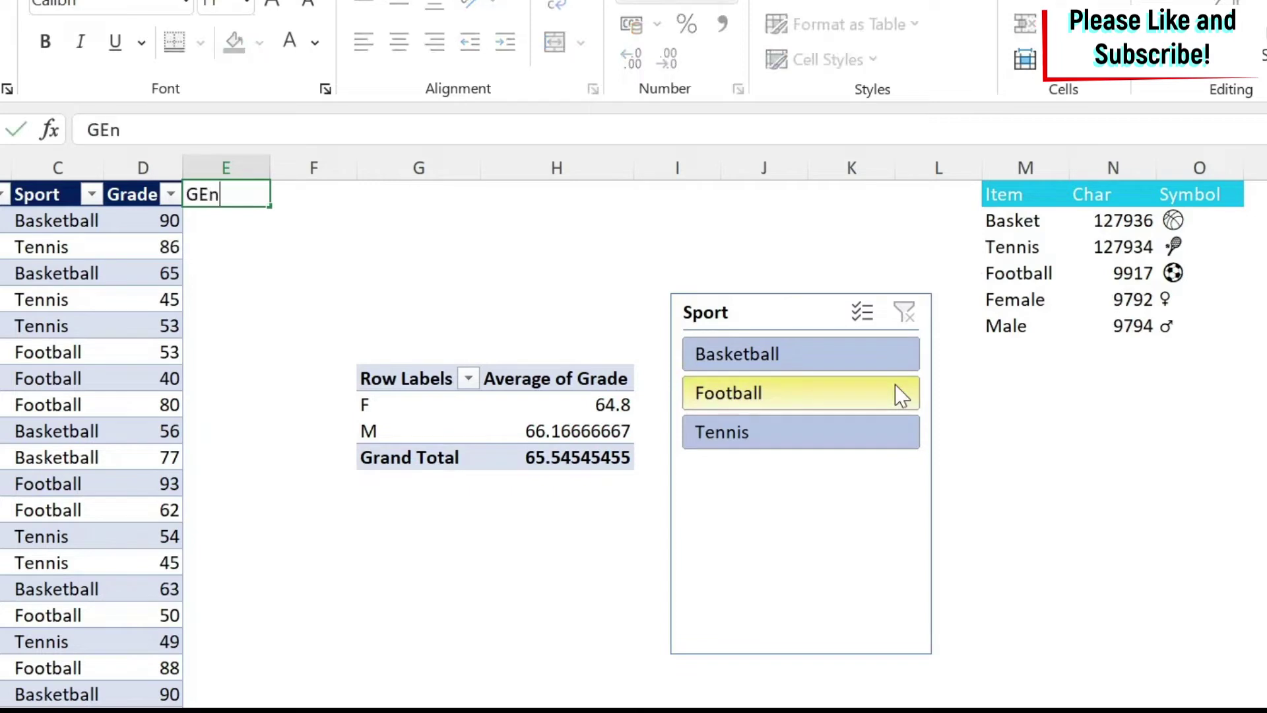
Step: Add the table column headers GenderSym in E1 and SportsSym in F1
{"action": "key", "text": "BackSpace"}
{"action": "key", "text": "BackSpace"}
{"action": "type", "text": "enderS"}
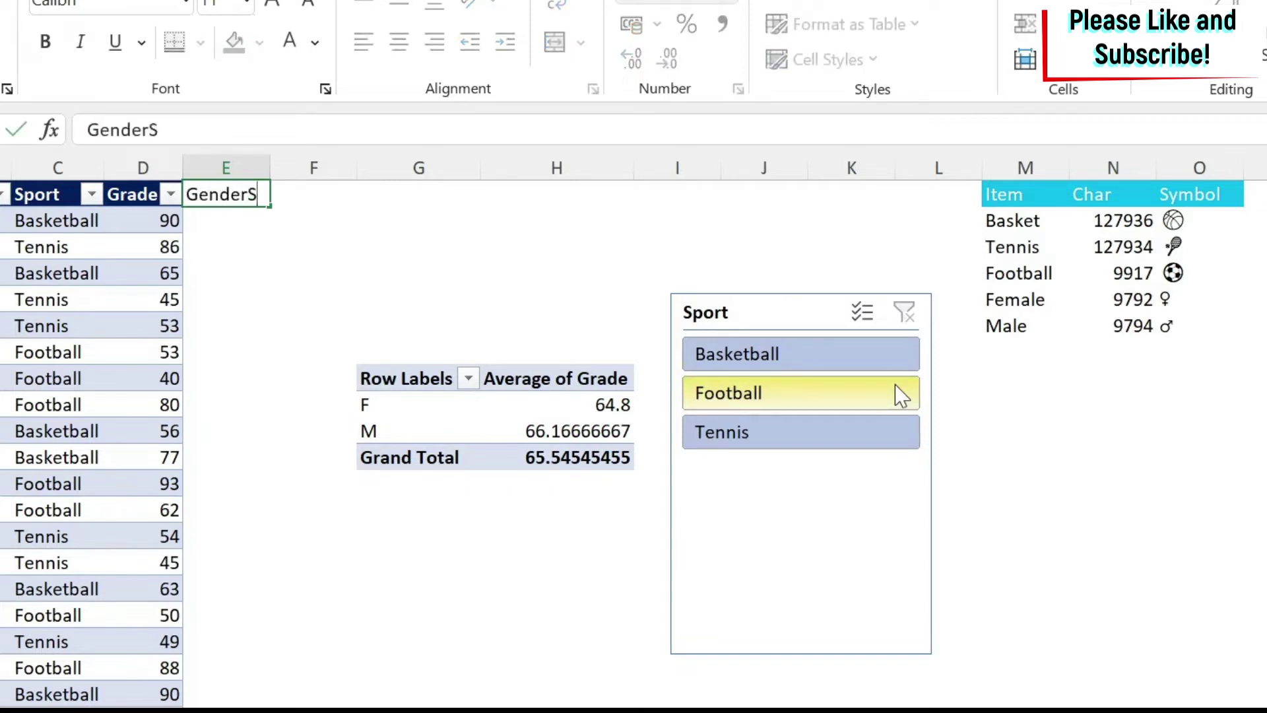
{"action": "type", "text": "ym"}
{"action": "key", "text": "Tab"}
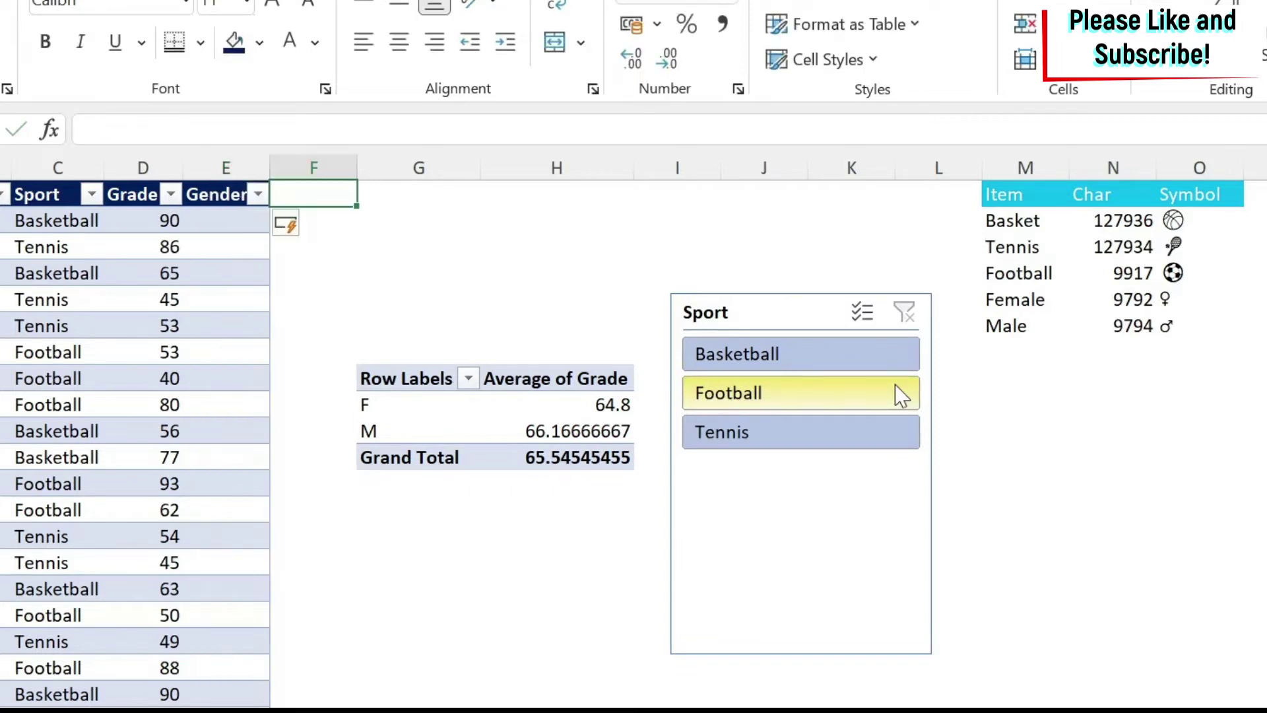
{"action": "type", "text": "Sports"}
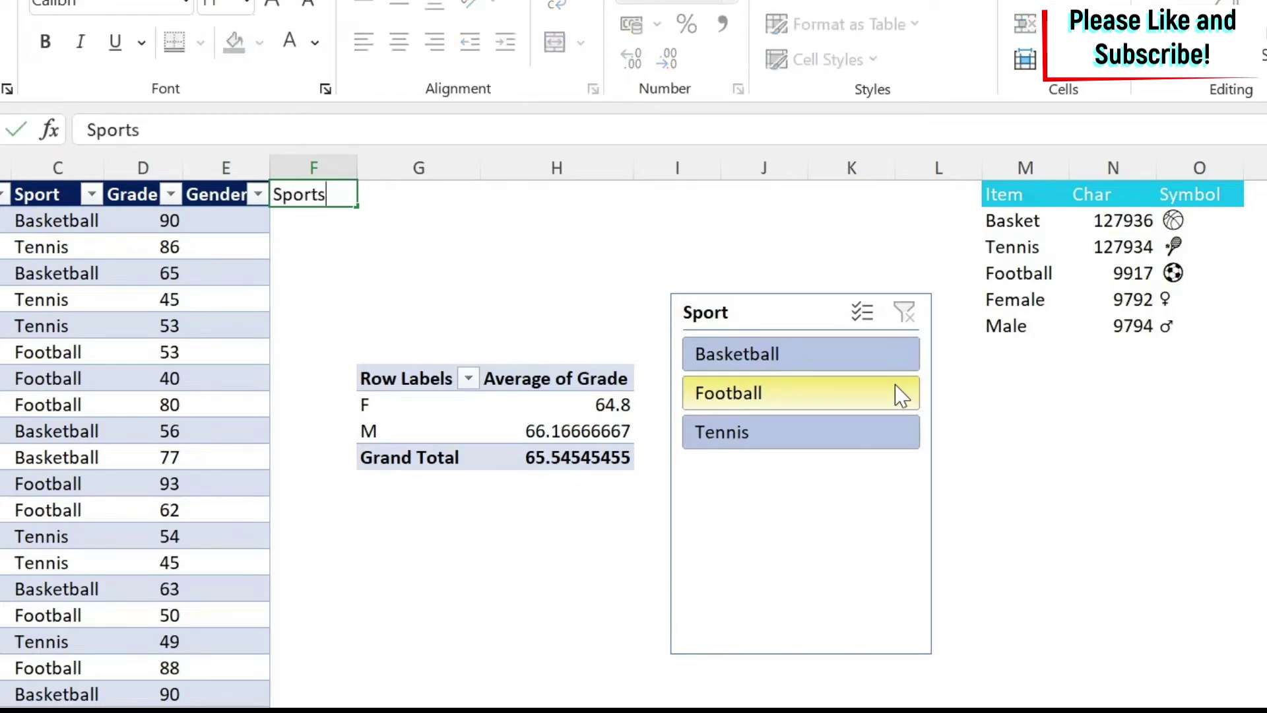
{"action": "type", "text": "Sy"}
{"action": "key", "text": "Tab"}
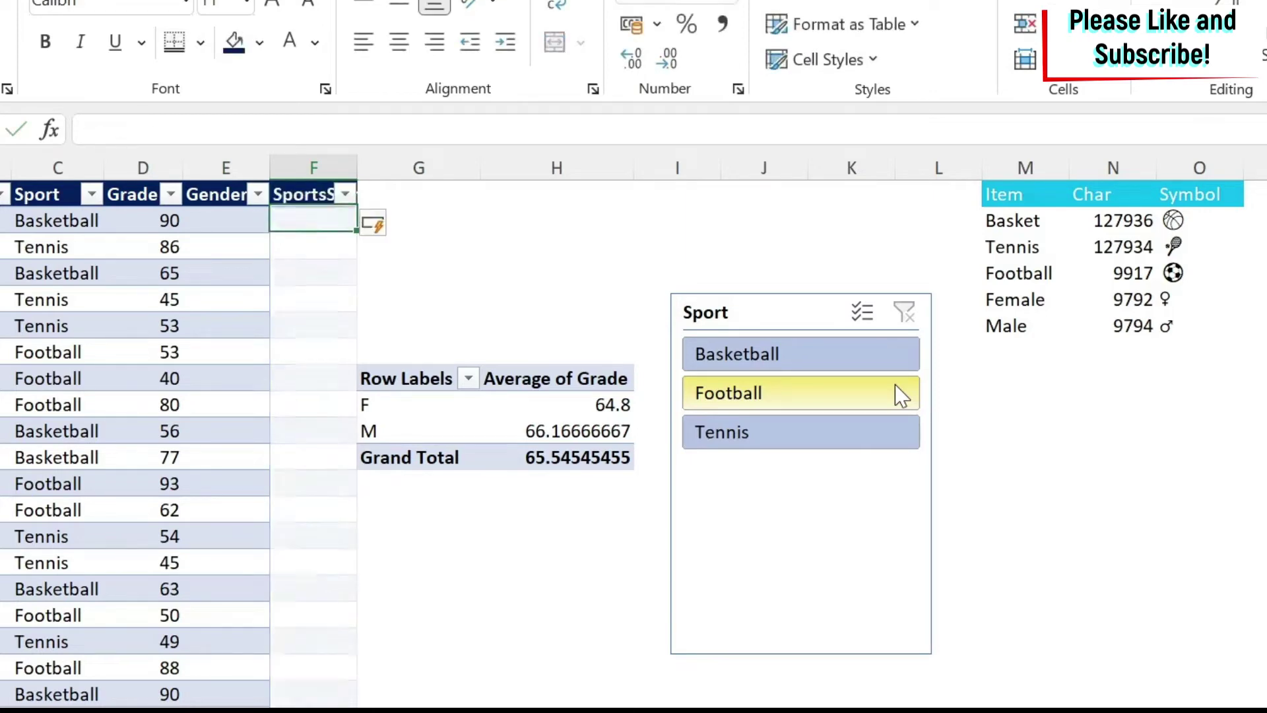
{"action": "right_click", "coordinate": [415, 169]}
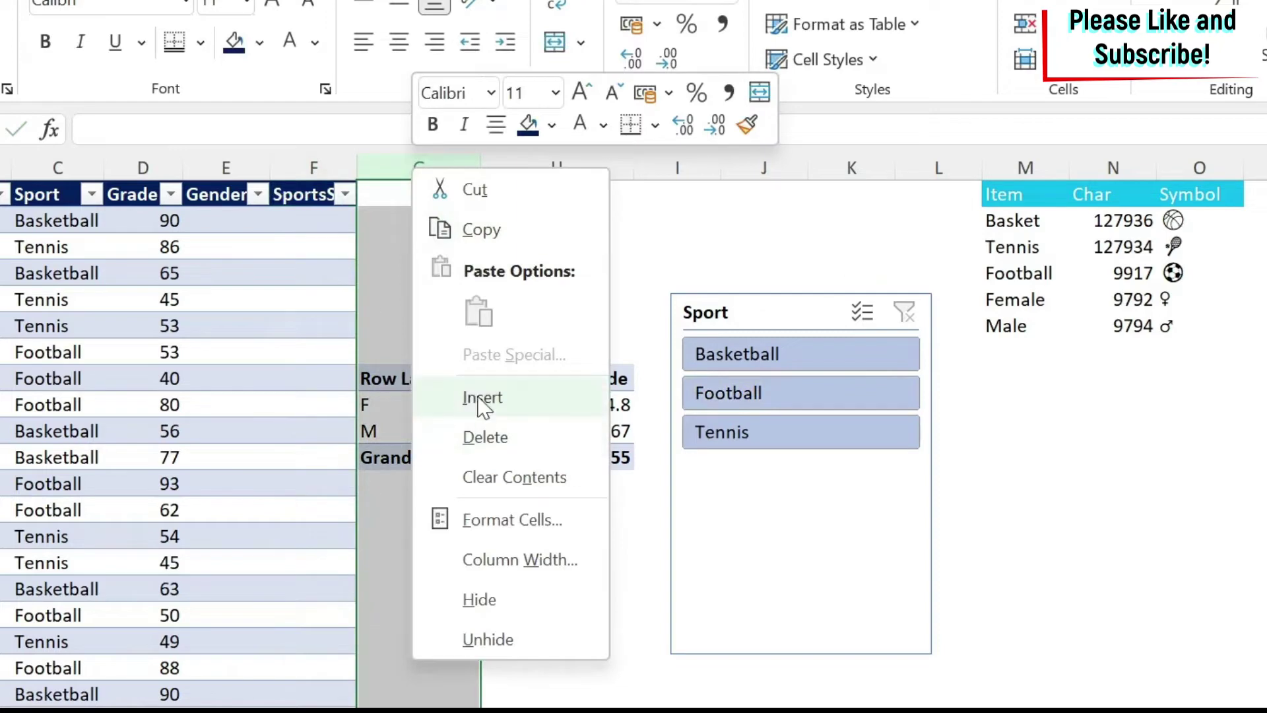
Step: Insert a blank column G and clear its header fill by pasting blank cell H1 over G1
{"action": "left_click", "coordinate": [478, 399]}
{"action": "left_click", "coordinate": [434, 280]}
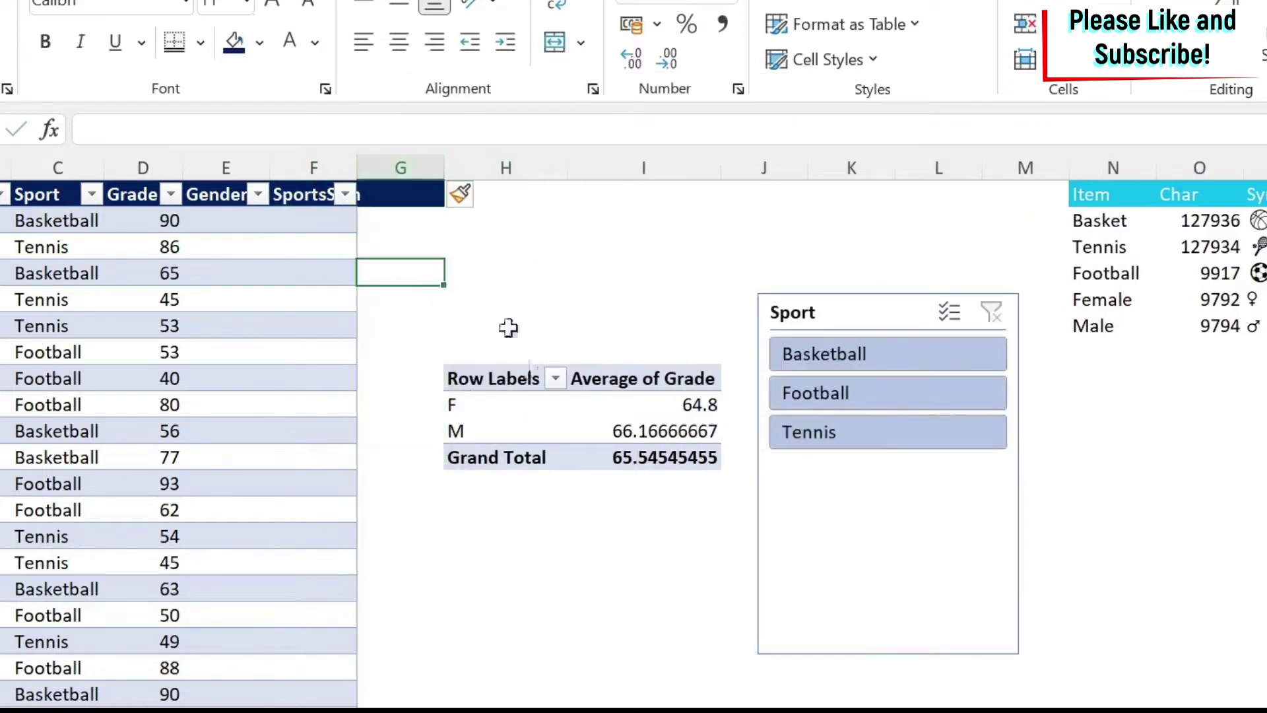
{"action": "left_click", "coordinate": [441, 196]}
{"action": "left_click", "coordinate": [519, 195]}
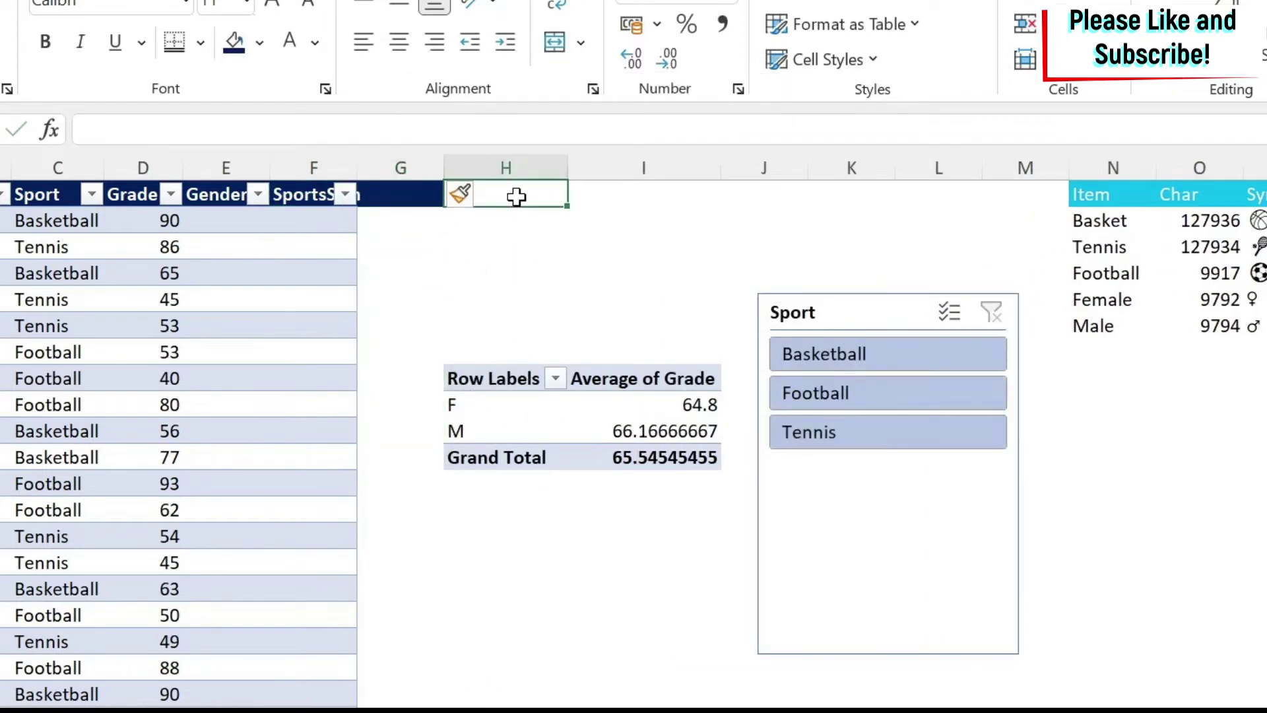
{"action": "key", "text": "ctrl+c"}
{"action": "key", "text": "Left"}
{"action": "key", "text": "ctrl+v"}
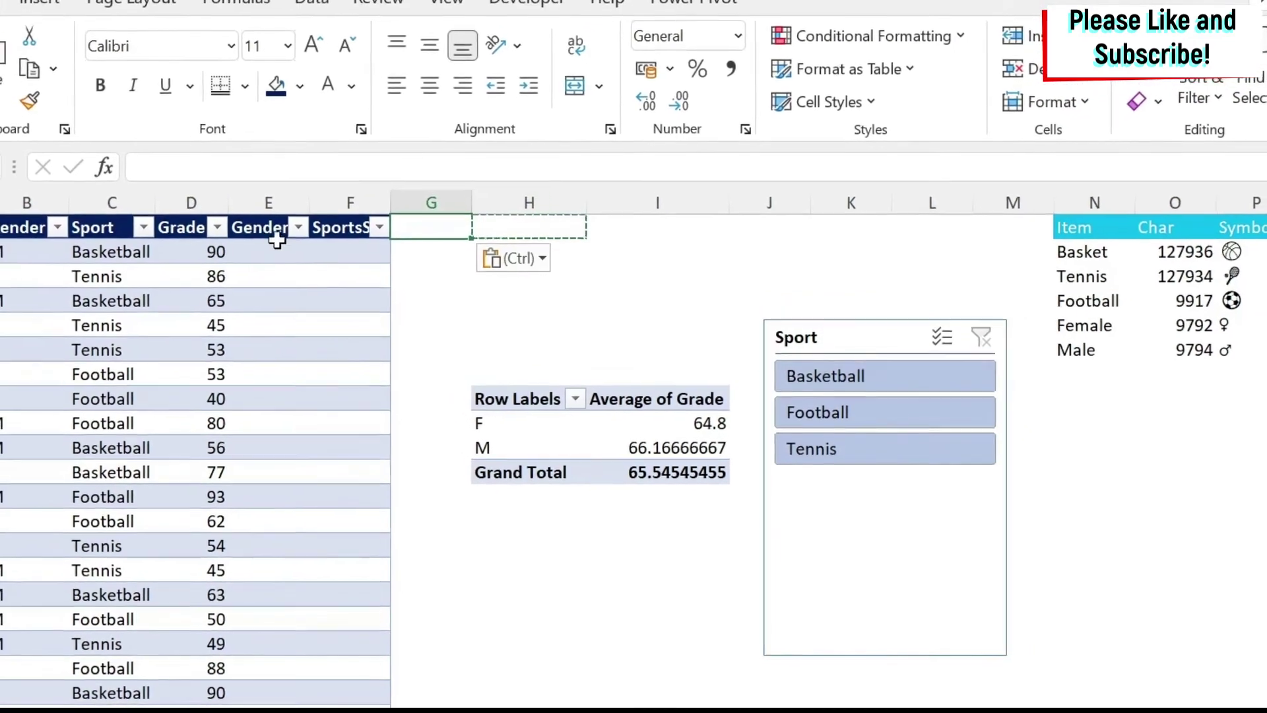
{"action": "left_click", "coordinate": [254, 241]}
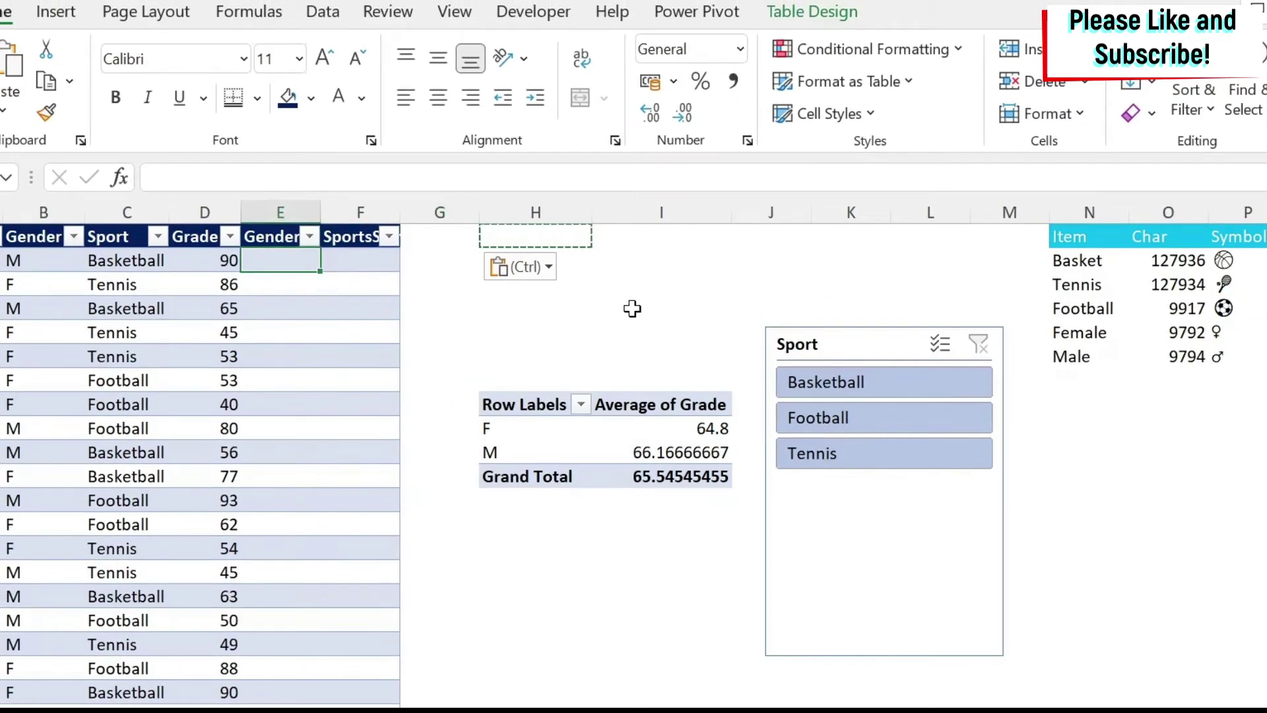
{"action": "type", "text": "="}
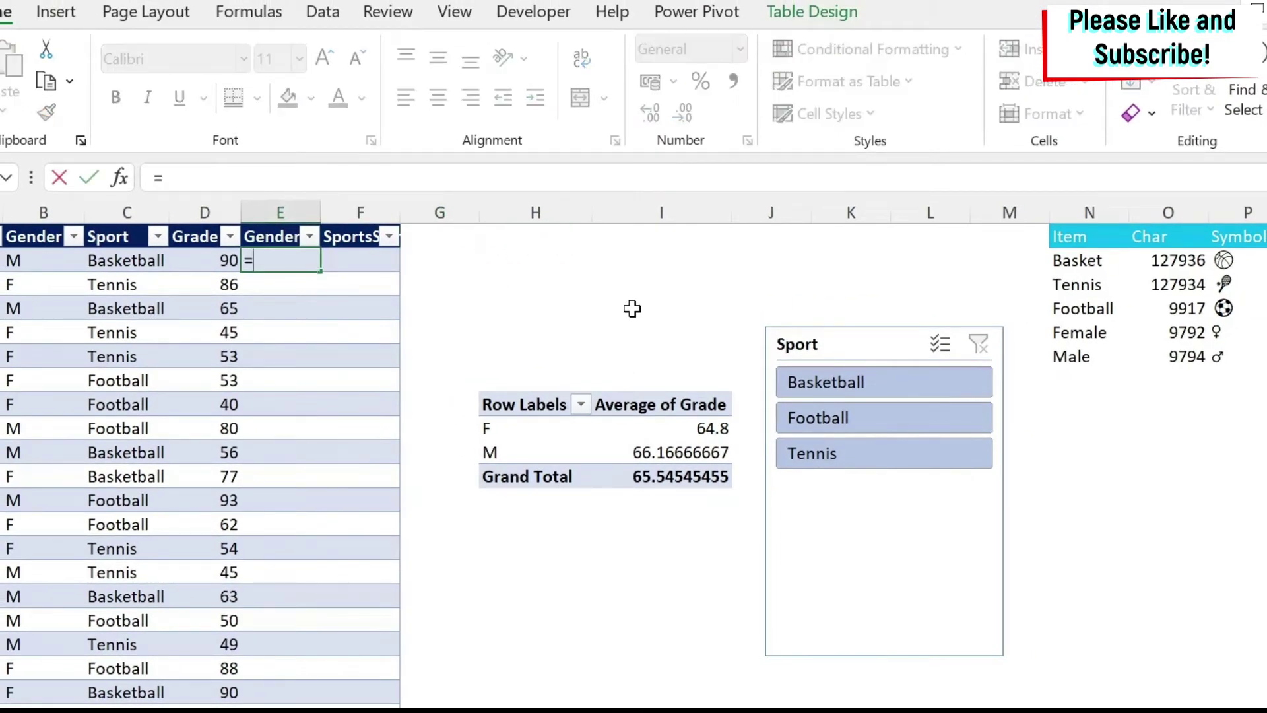
{"action": "type", "text": "if("}
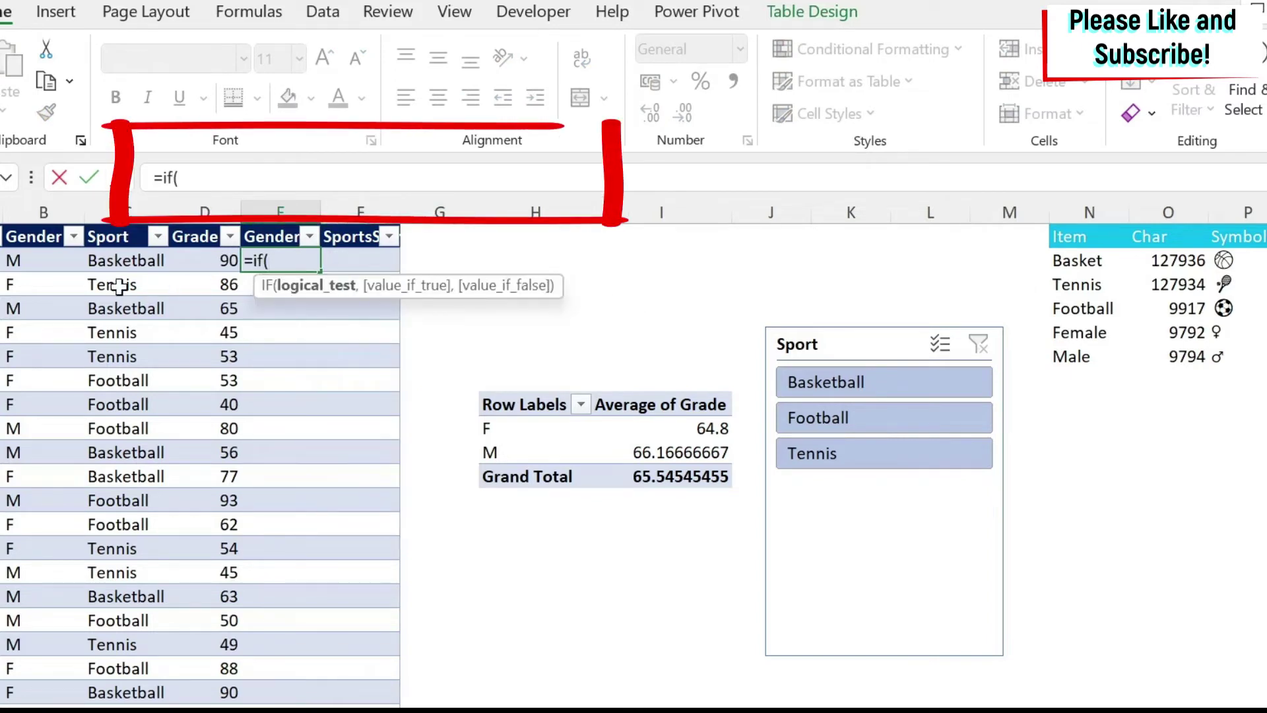
{"action": "left_click", "coordinate": [33, 259]}
{"action": "type", "text": "="}
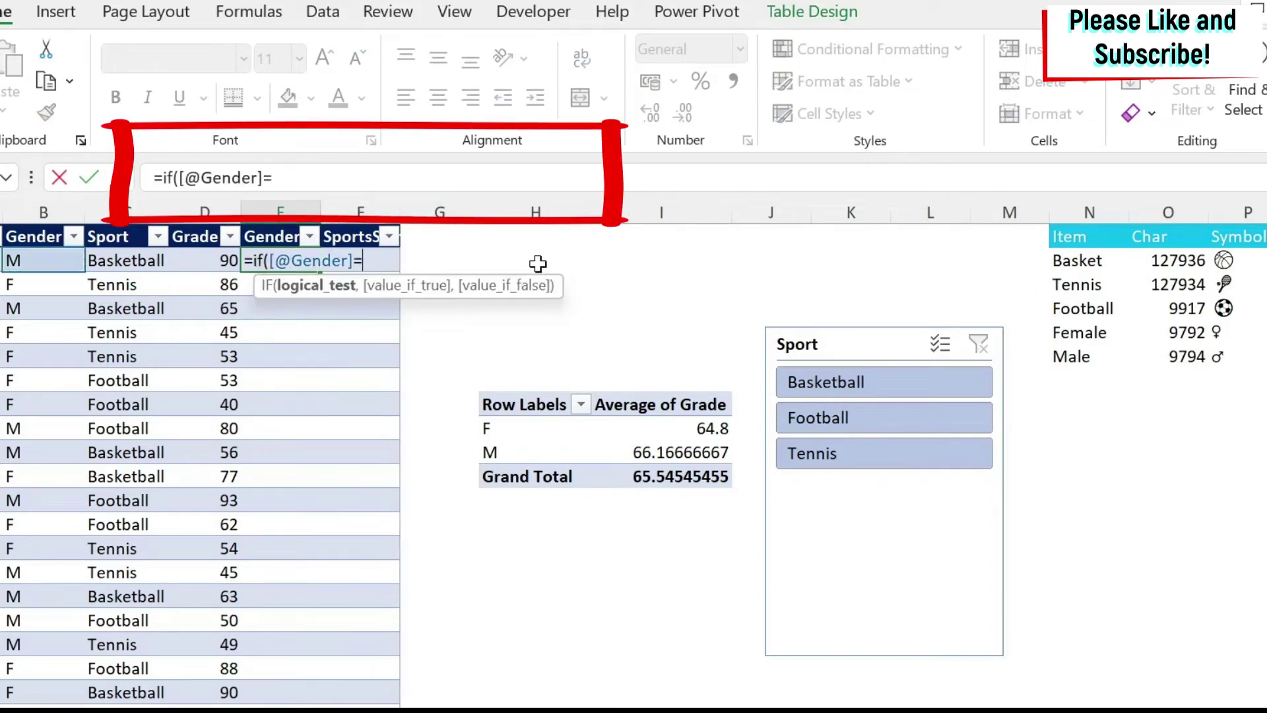
{"action": "type", "text": "\"M\","}
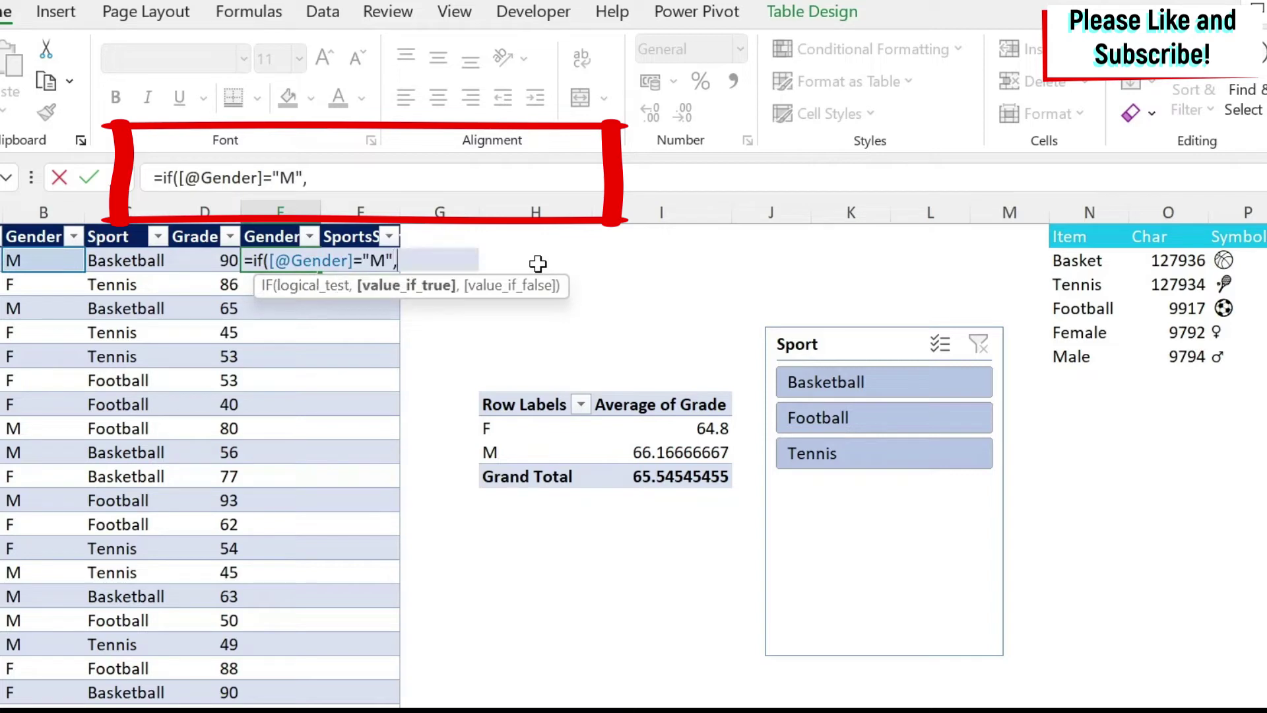
{"action": "left_click", "coordinate": [1239, 358]}
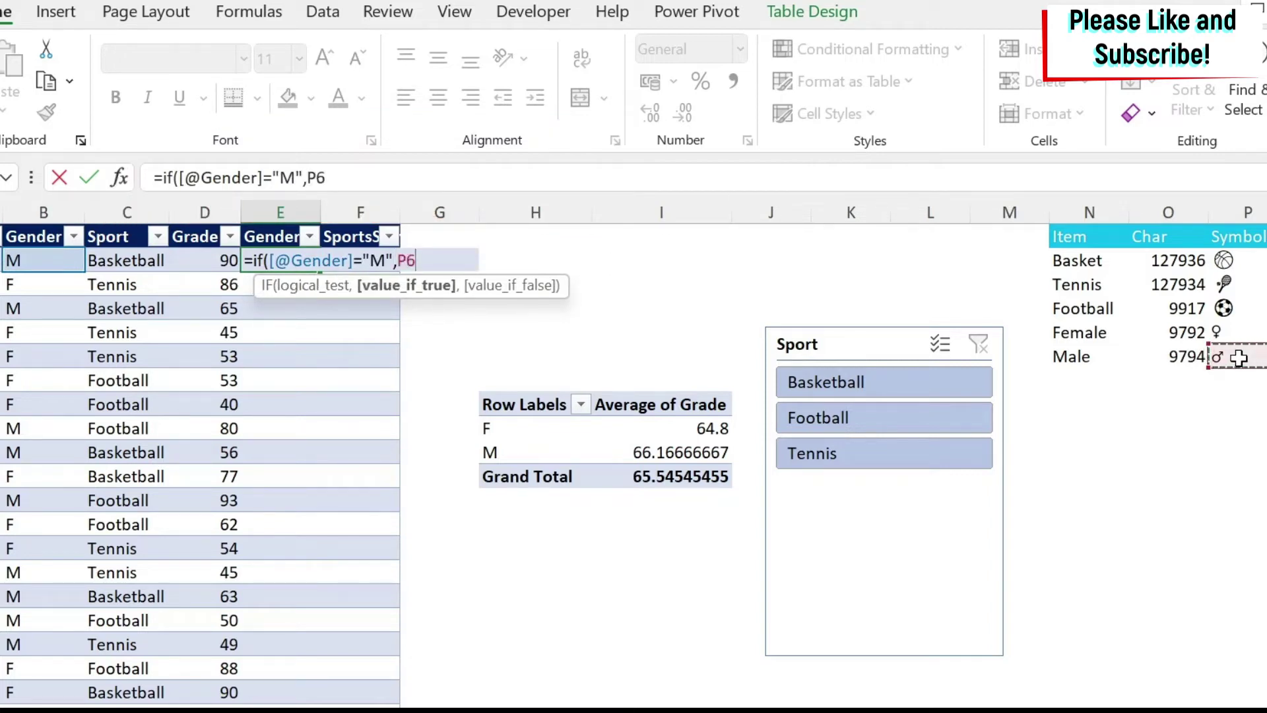
{"action": "key", "text": "F4"}
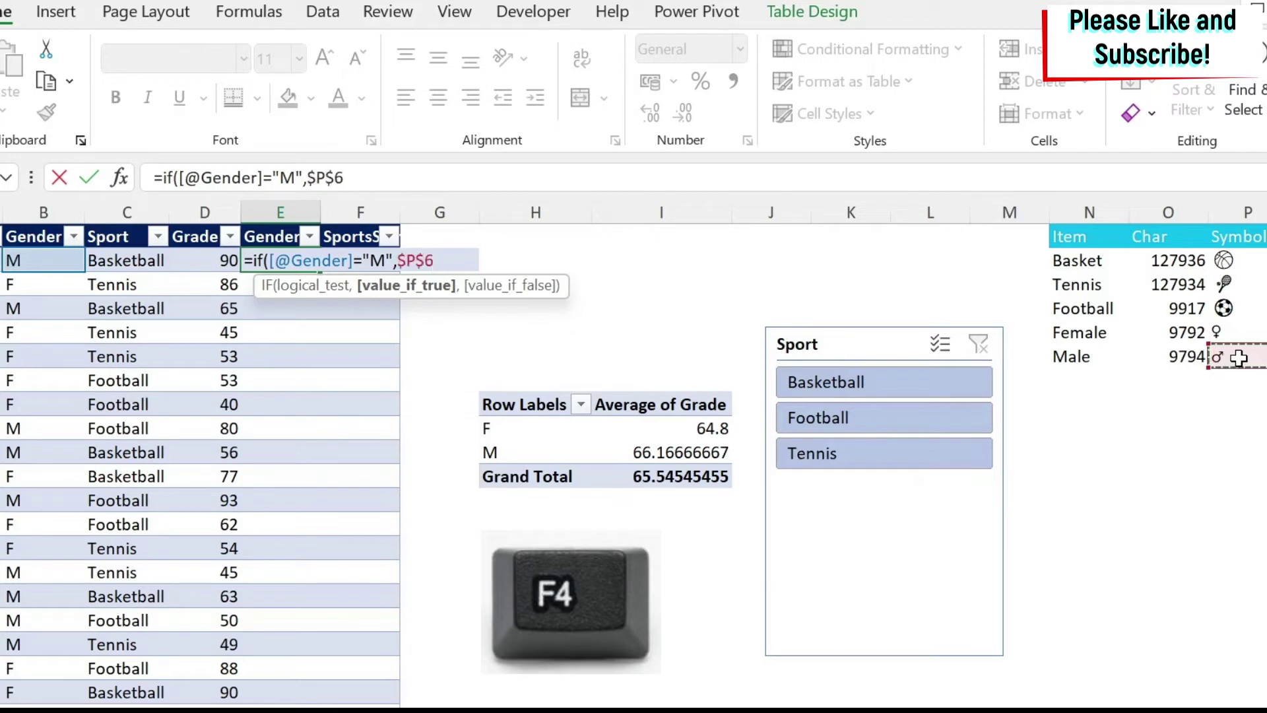
{"action": "type", "text": ","}
{"action": "left_click", "coordinate": [1241, 332]}
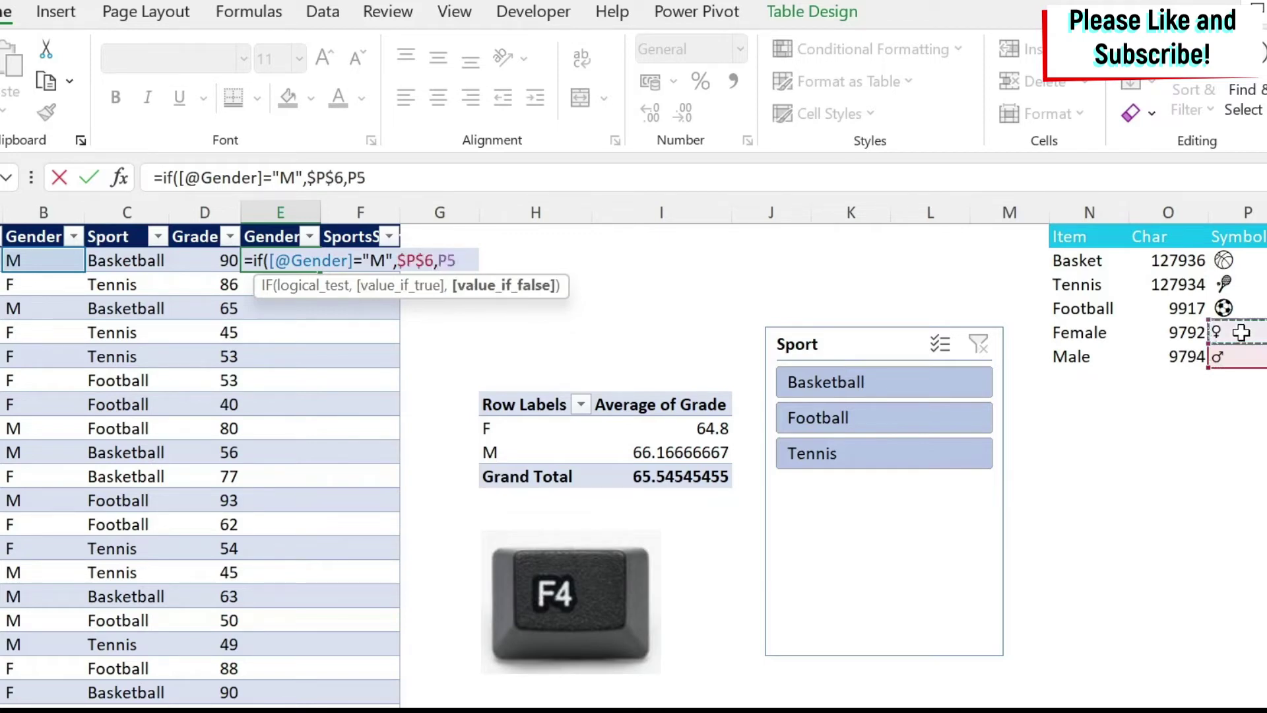
{"action": "key", "text": "F4"}
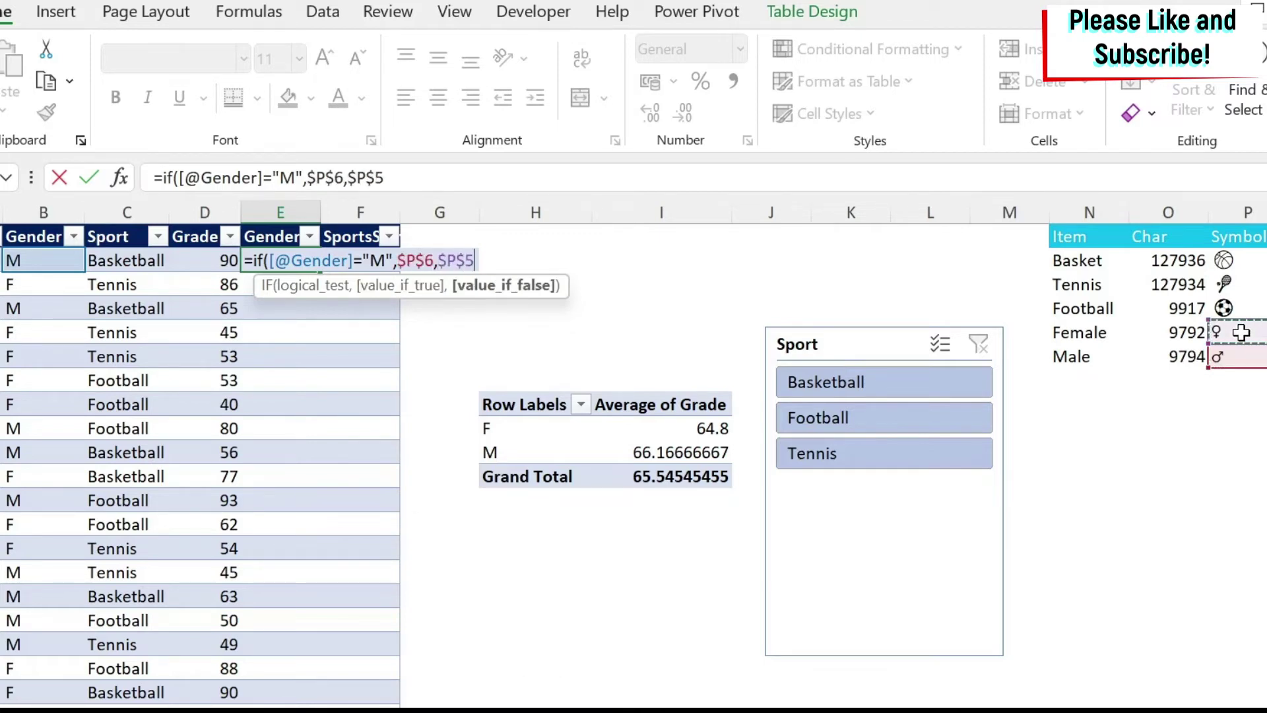
{"action": "type", "text": ")"}
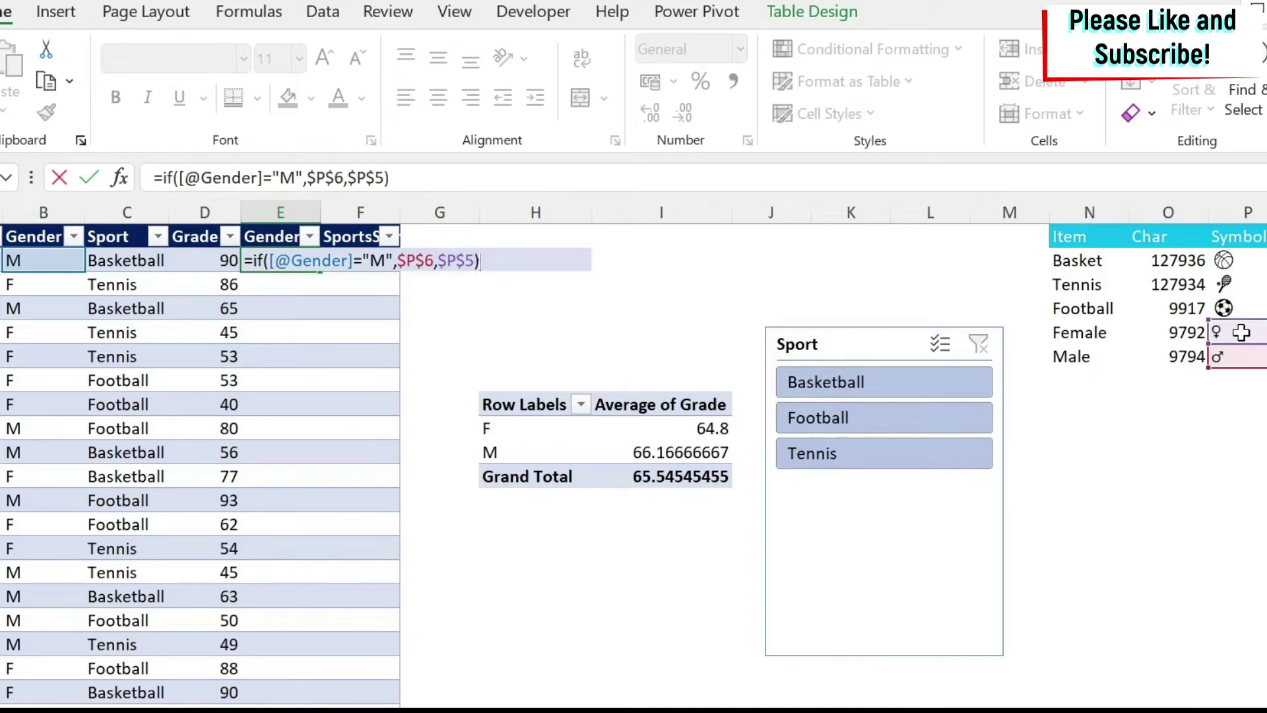
{"action": "key", "text": "Return"}
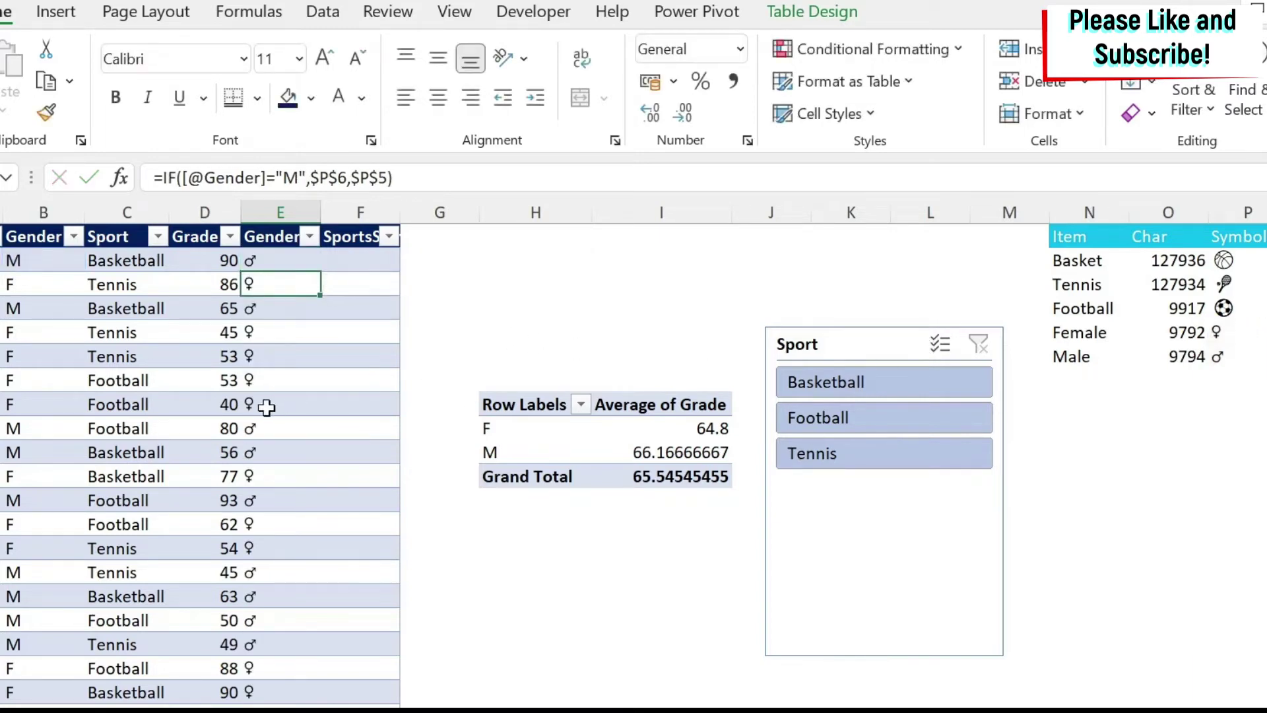
Step: Verify the ♂/♀ symbols against each row's gender and review the IF formula in E2
{"action": "scroll", "coordinate": [266, 413], "scroll_direction": "down", "scroll_amount": 3}
{"action": "scroll", "coordinate": [264, 435], "scroll_direction": "up", "scroll_amount": 3}
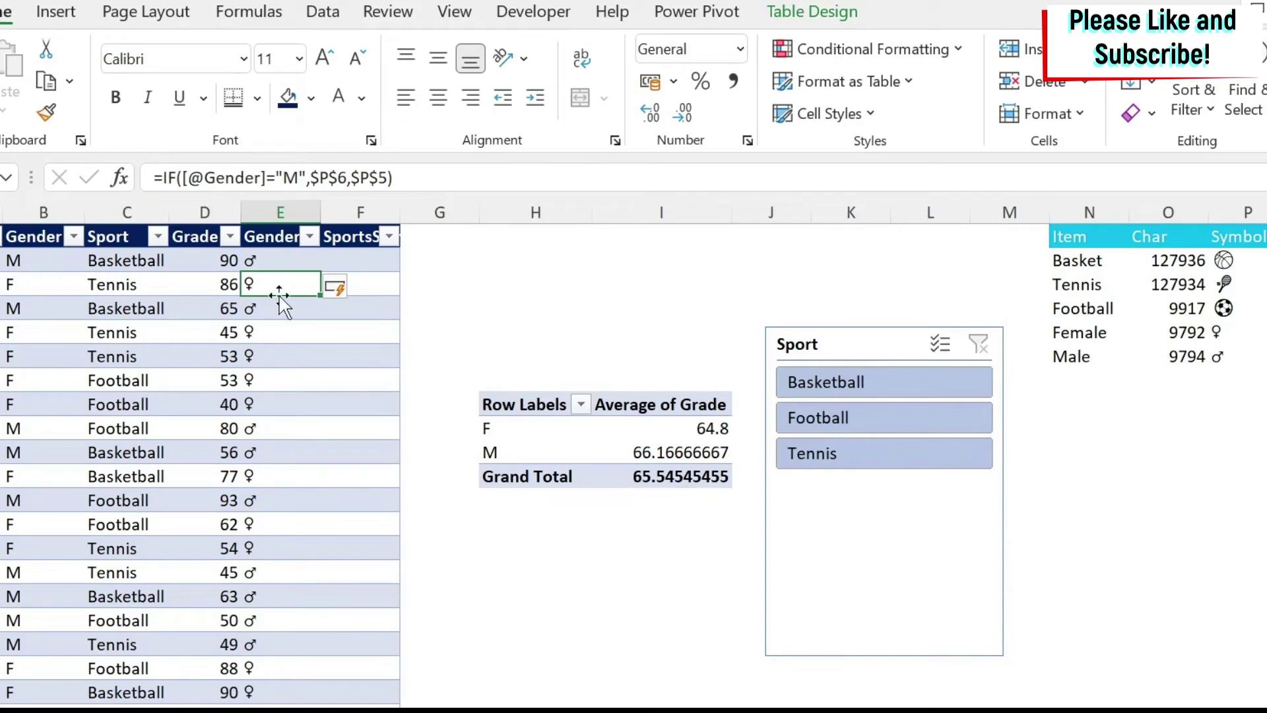
{"action": "left_click", "coordinate": [13, 285]}
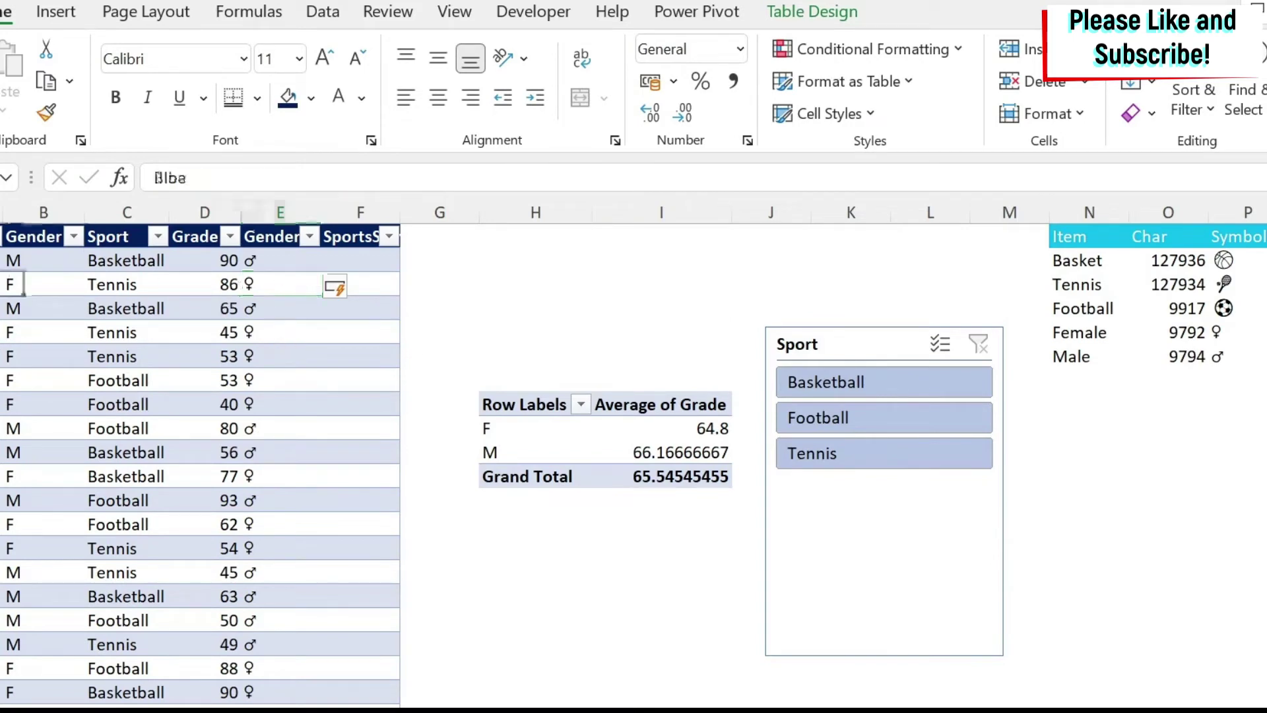
{"action": "left_click", "coordinate": [271, 259]}
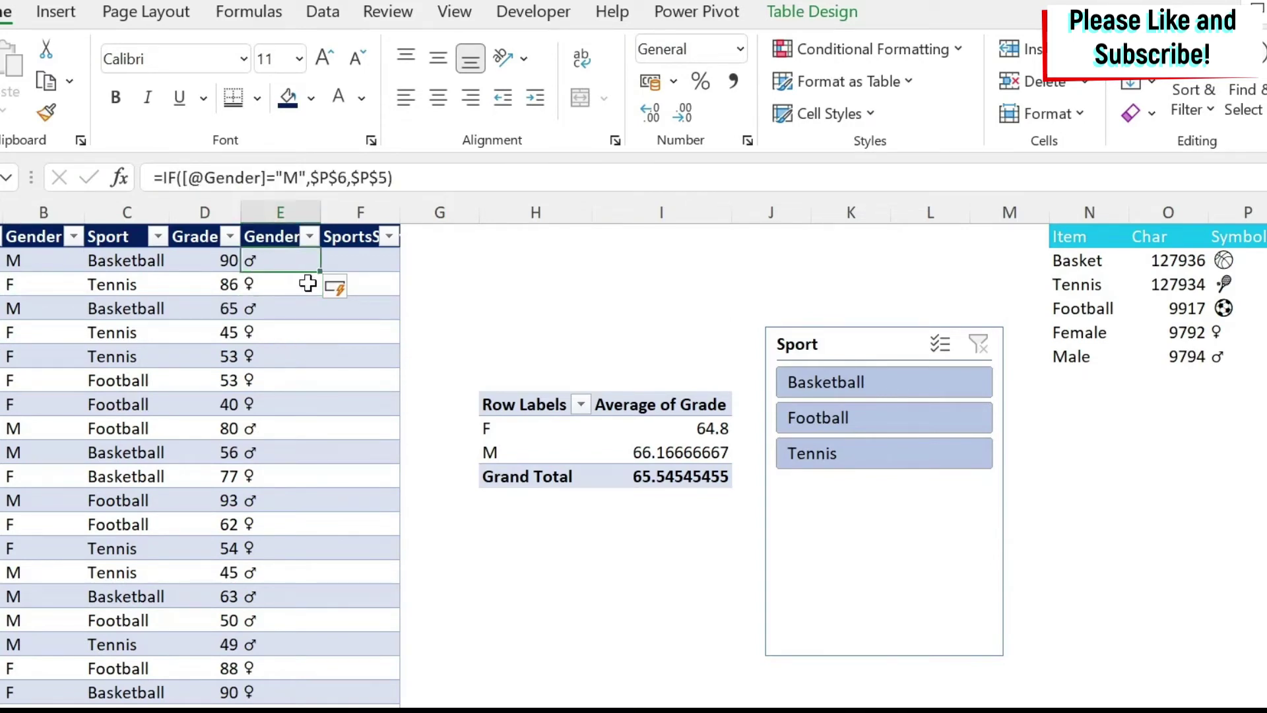
{"action": "left_click", "coordinate": [367, 262]}
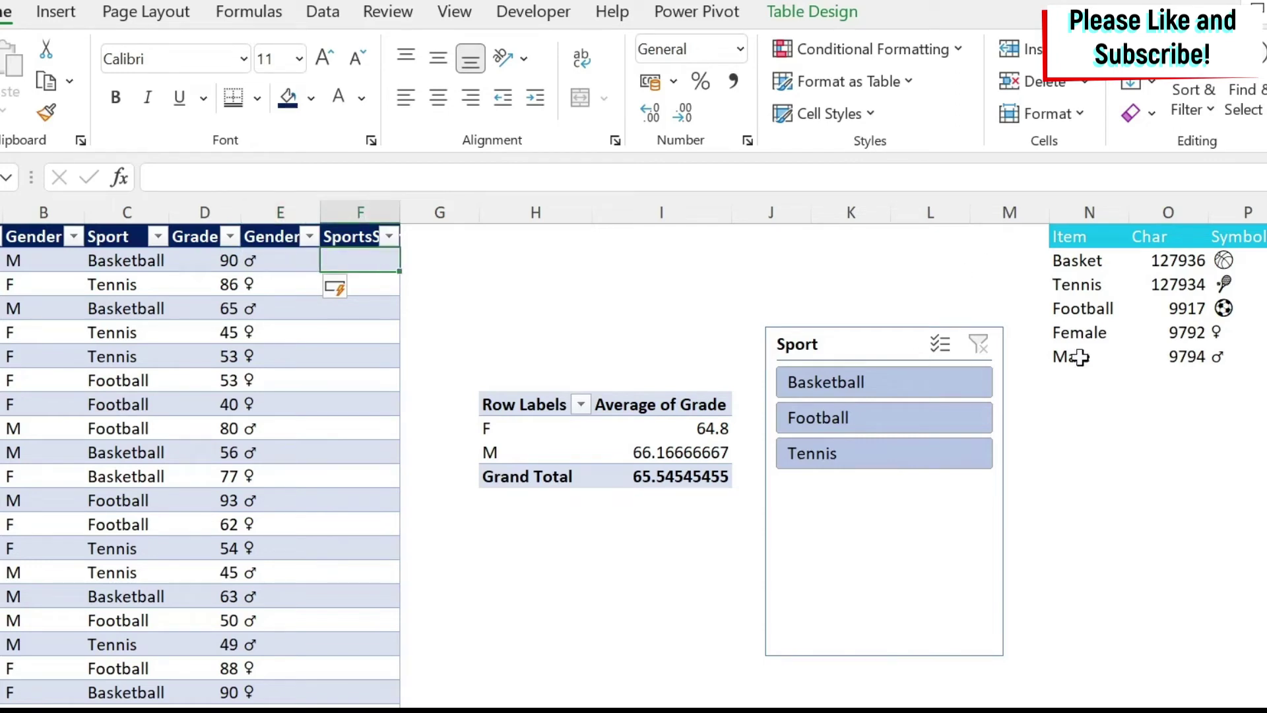
{"action": "type", "text": "=sw"}
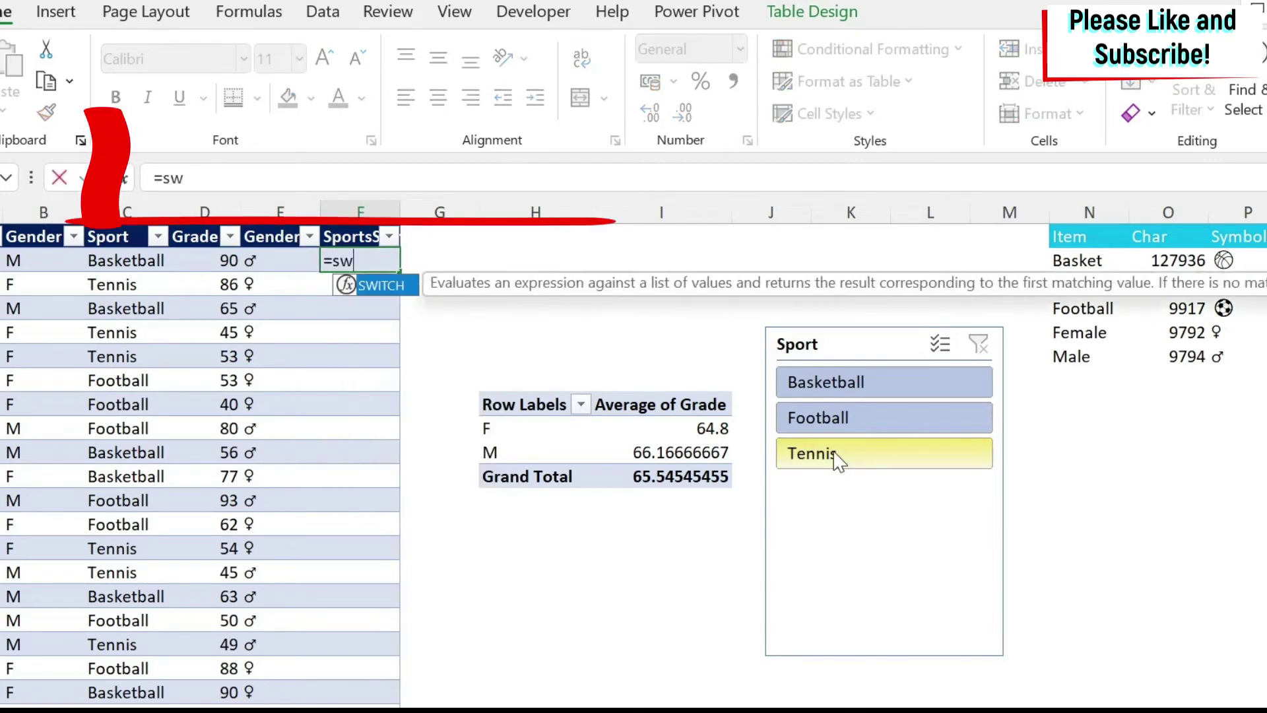
{"action": "type", "text": "itch("}
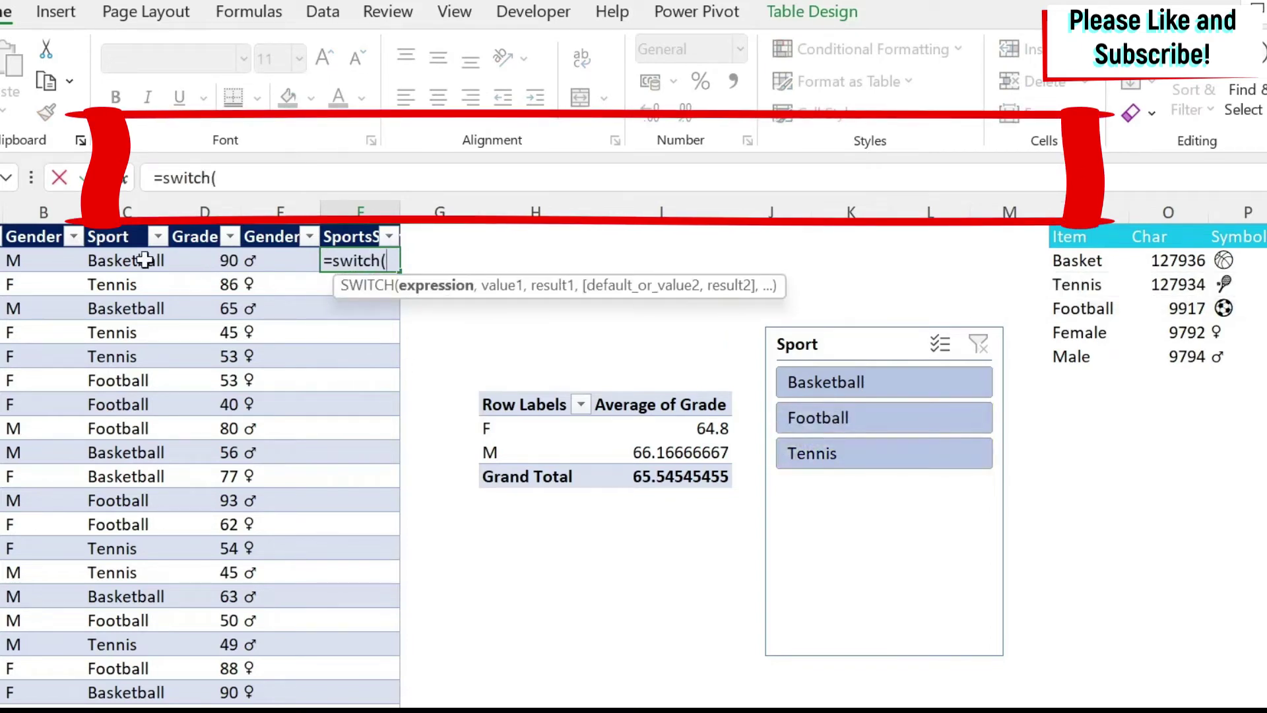
{"action": "left_click", "coordinate": [106, 264]}
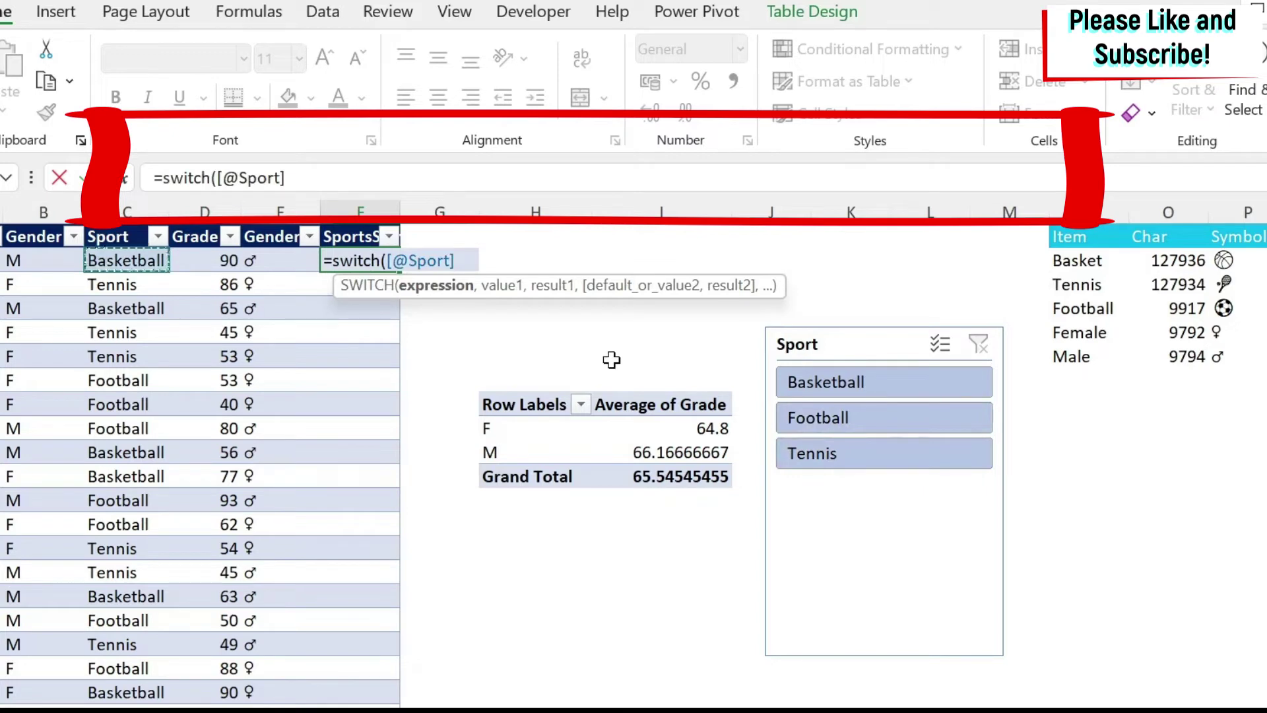
{"action": "type", "text": ","}
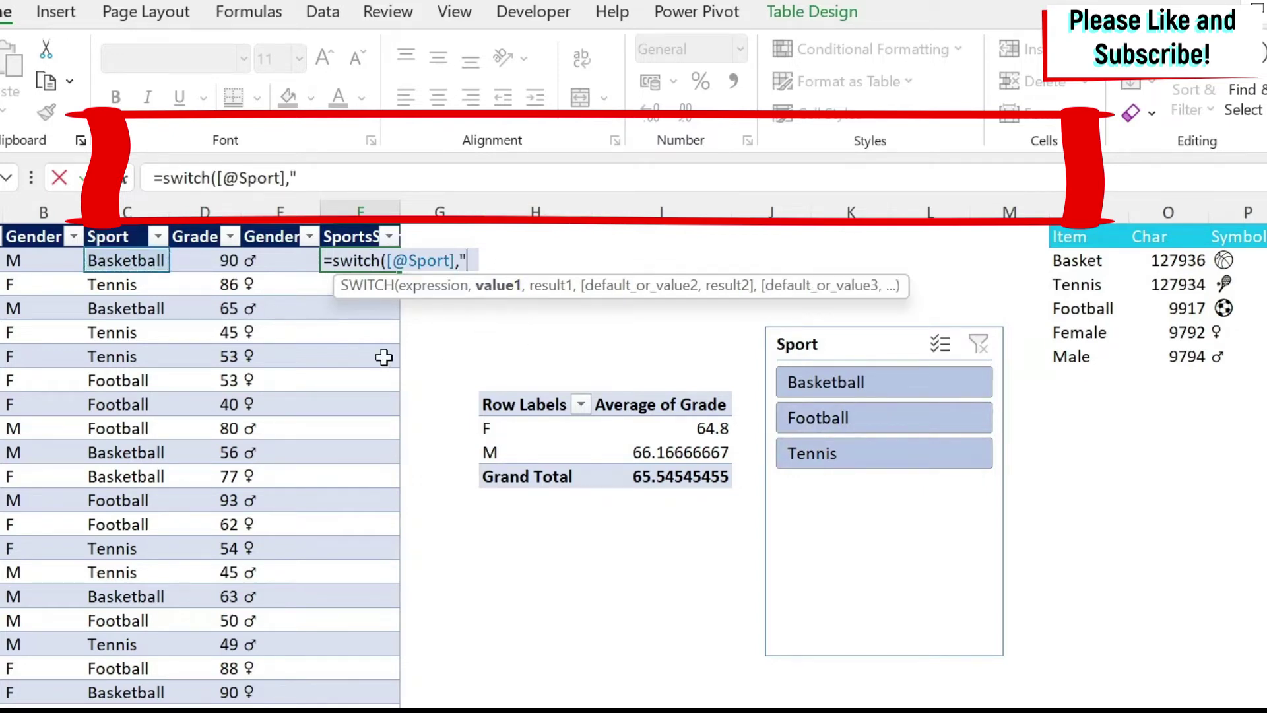
{"action": "type", "text": "\"BAske"}
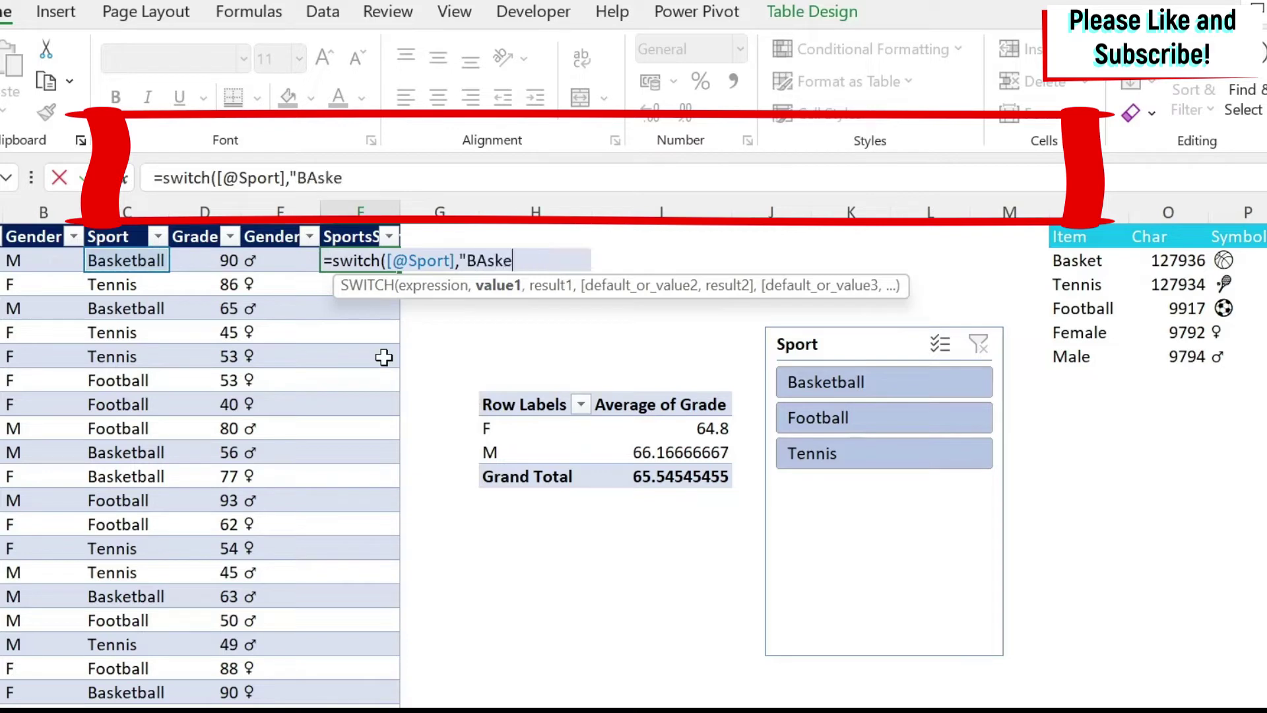
{"action": "key", "text": "BackSpace"}
{"action": "key", "text": "BackSpace"}
{"action": "type", "text": "ketball"}
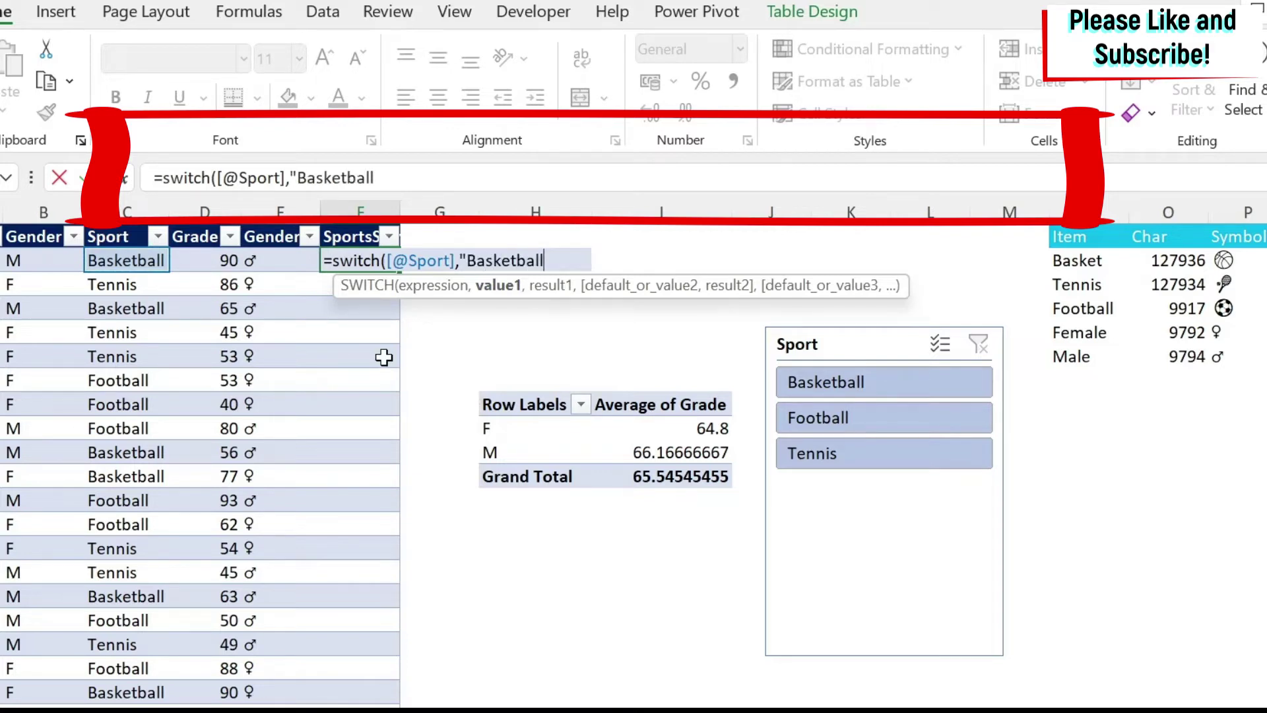
{"action": "type", "text": "\","}
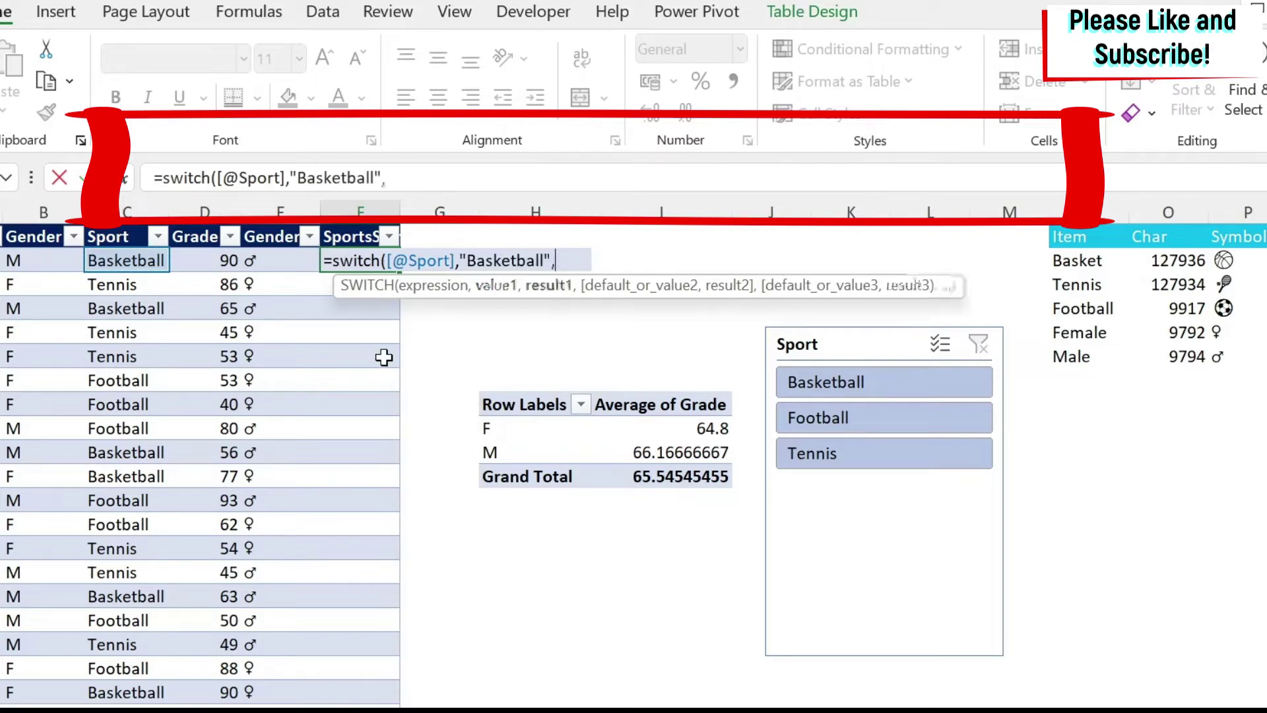
{"action": "left_click", "coordinate": [1249, 259]}
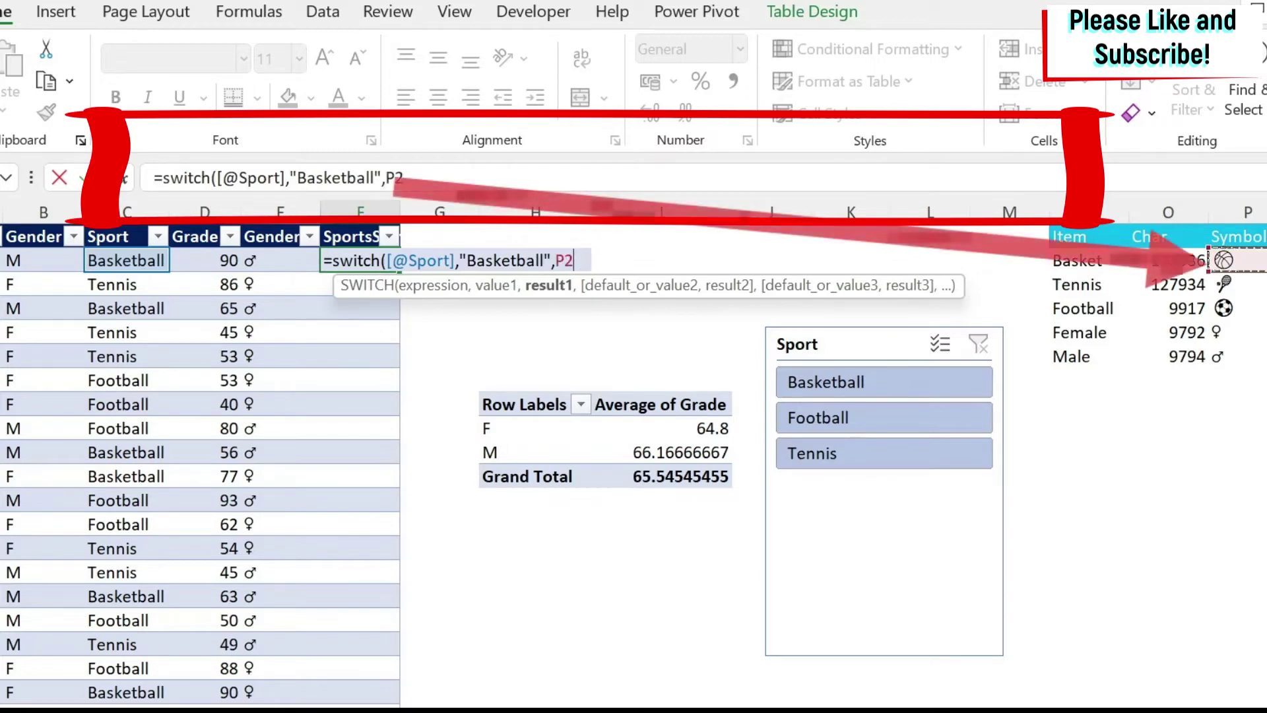
{"action": "key", "text": "F4"}
Step: Finish the SWITCH with "Tennis",$P$3 and "Football",$P$4, then delete the Sport slicer
{"action": "type", "text": ","}
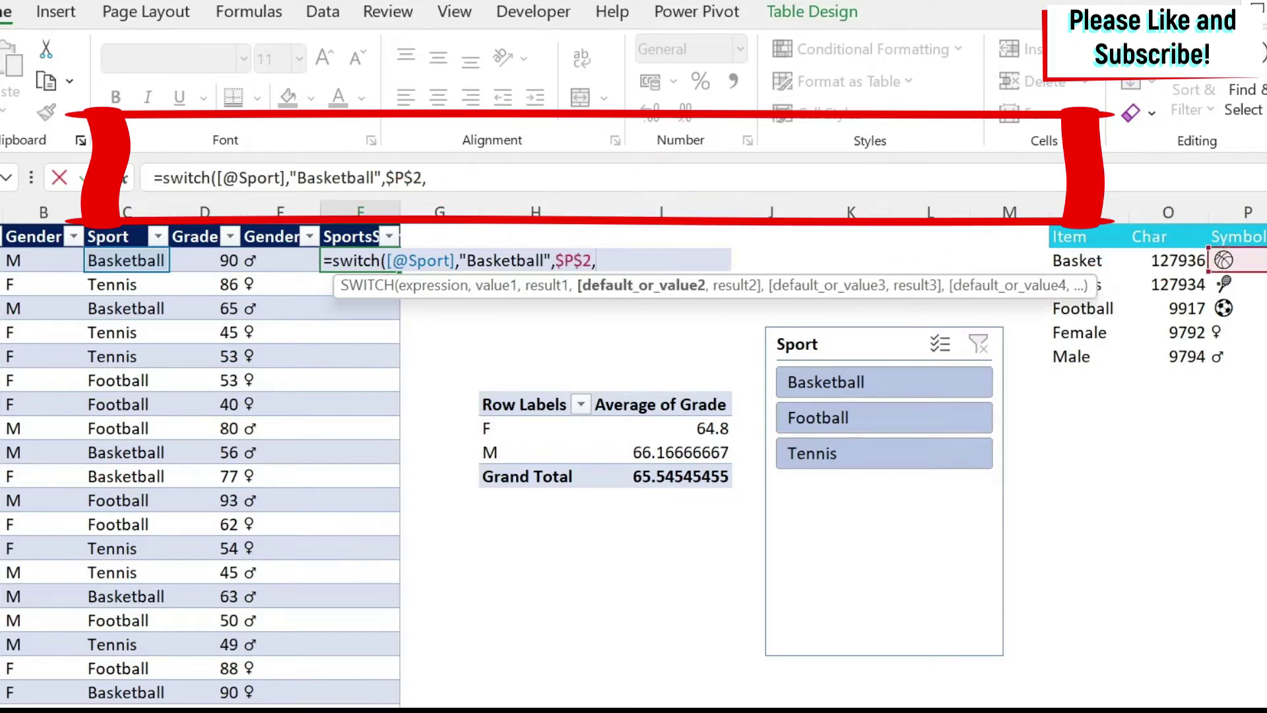
{"action": "type", "text": "\"Tennis\","}
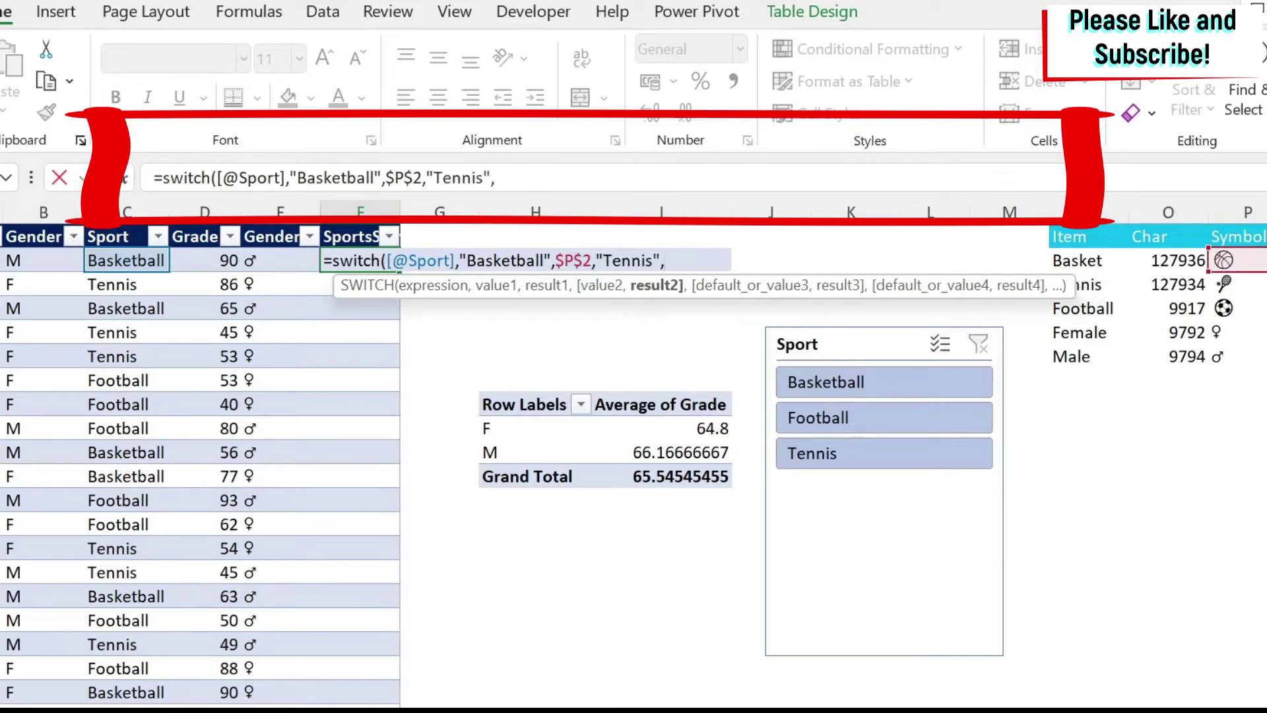
{"action": "left_click", "coordinate": [1254, 290]}
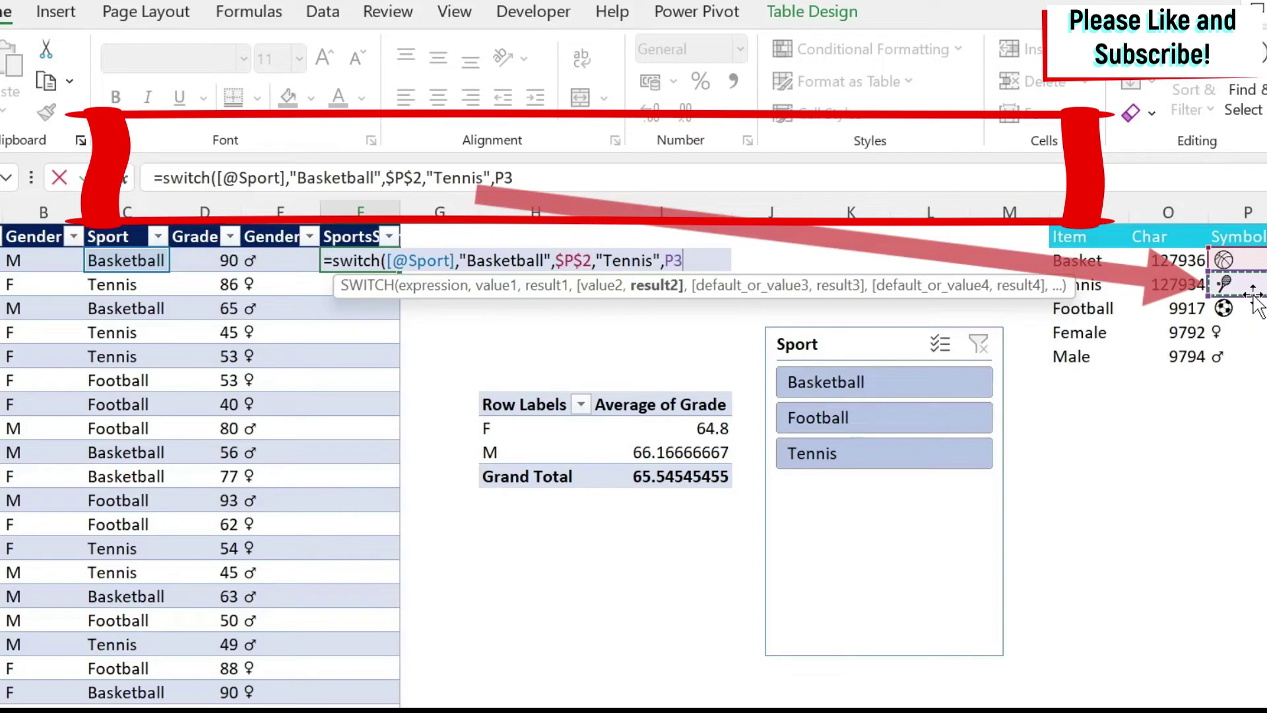
{"action": "key", "text": "F4"}
{"action": "type", "text": ","}
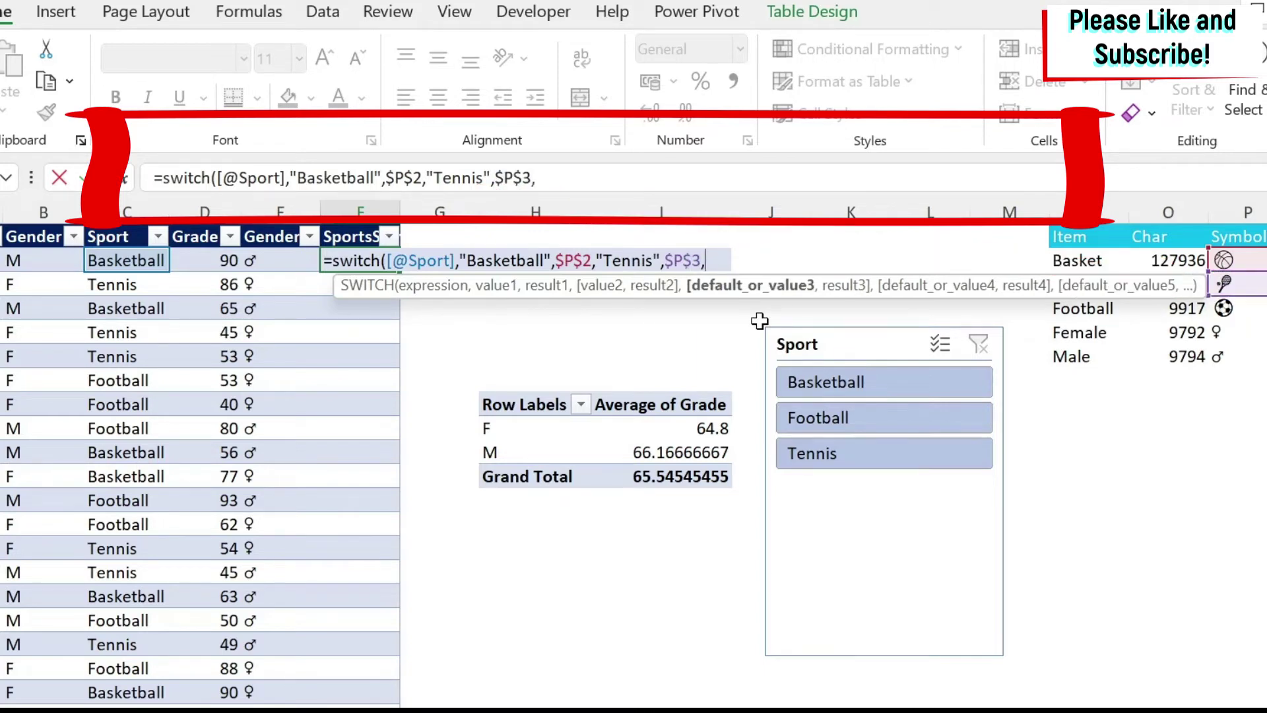
{"action": "type", "text": "\"Football"}
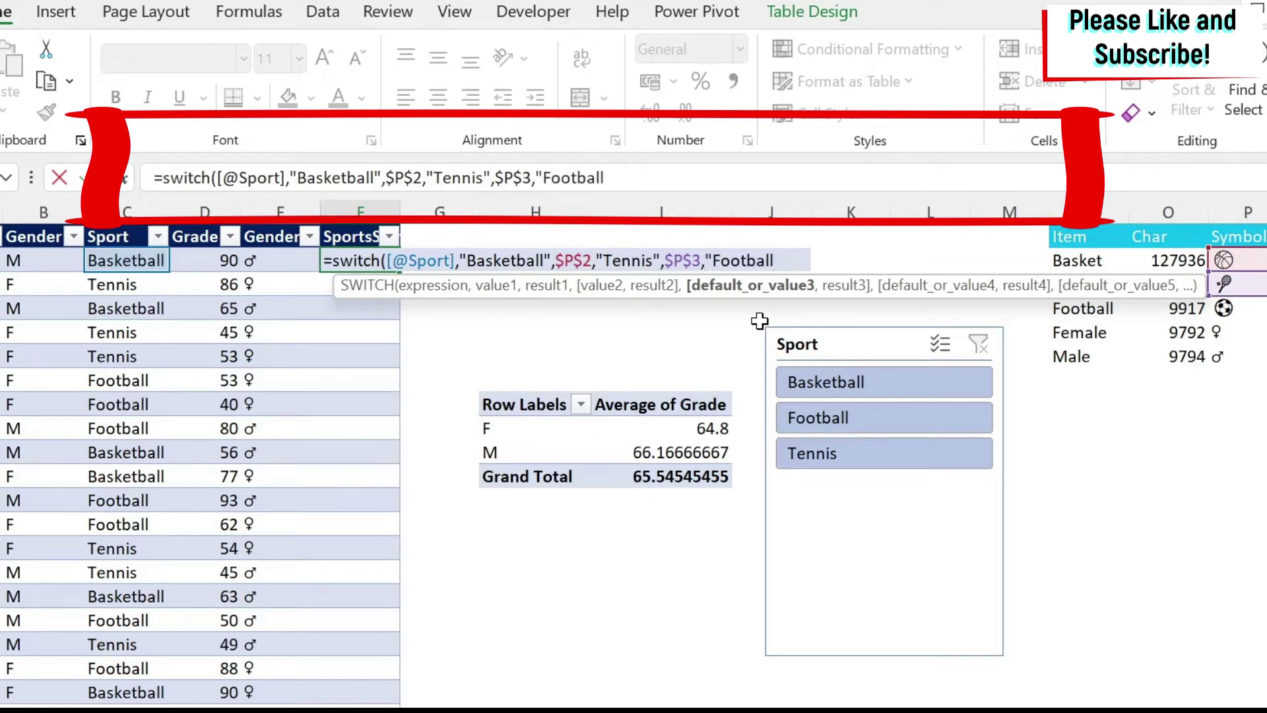
{"action": "type", "text": "\""}
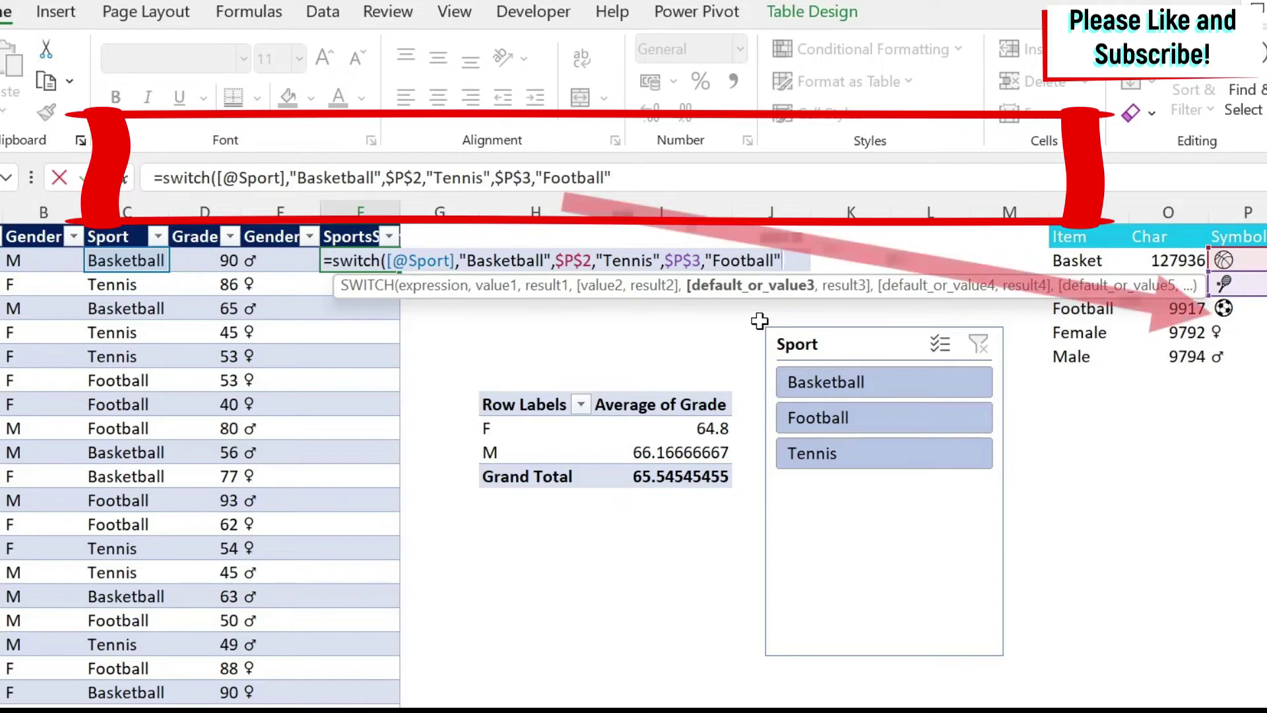
{"action": "type", "text": ","}
{"action": "left_click", "coordinate": [1254, 307]}
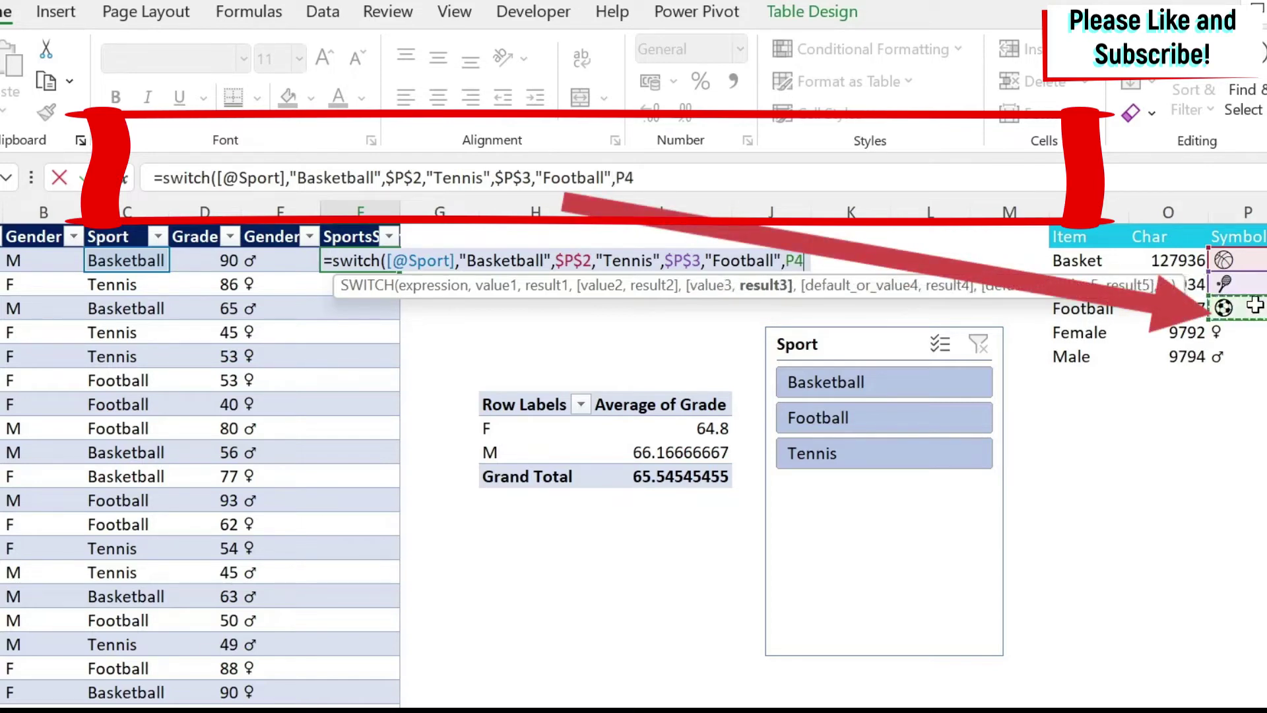
{"action": "key", "text": "F4"}
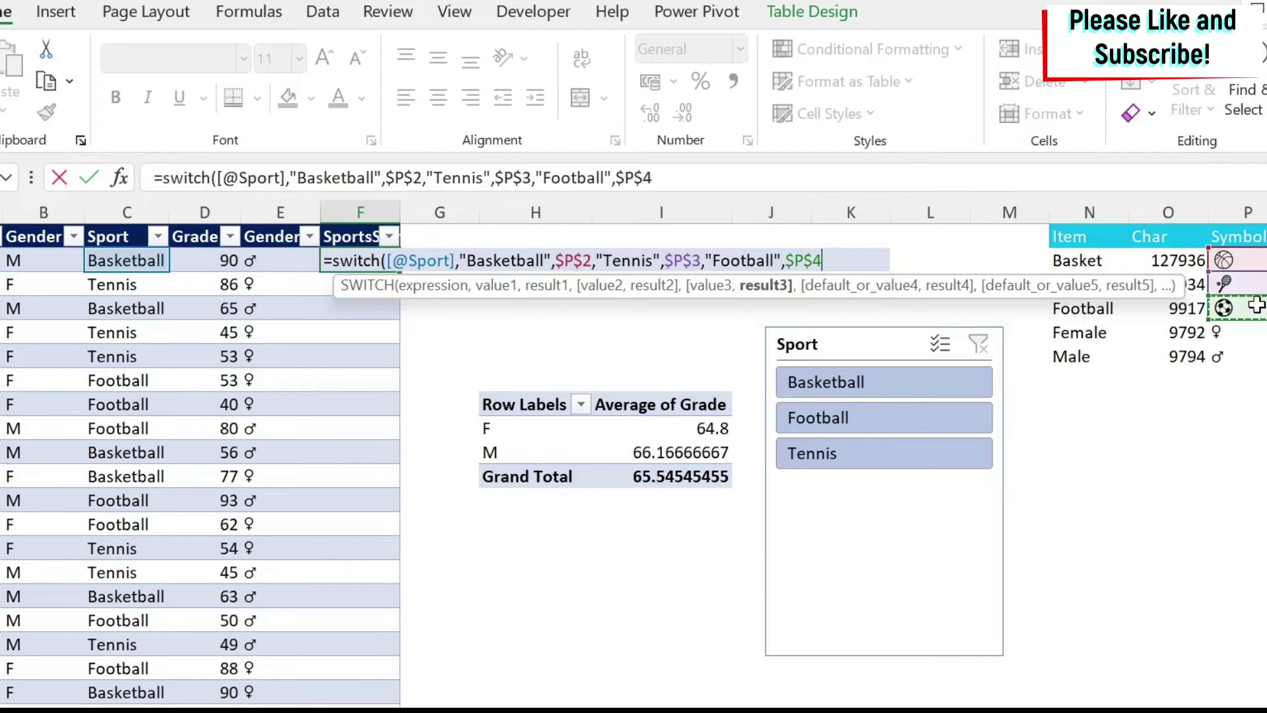
{"action": "type", "text": ")"}
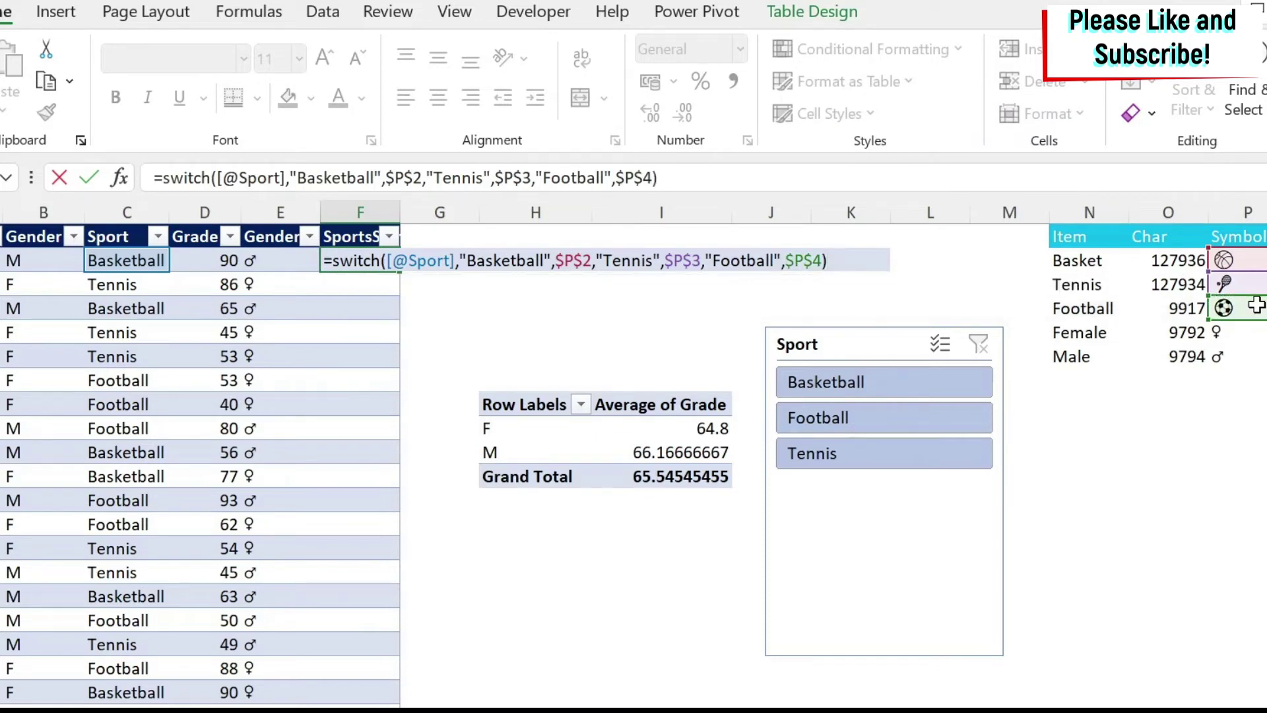
{"action": "key", "text": "Return"}
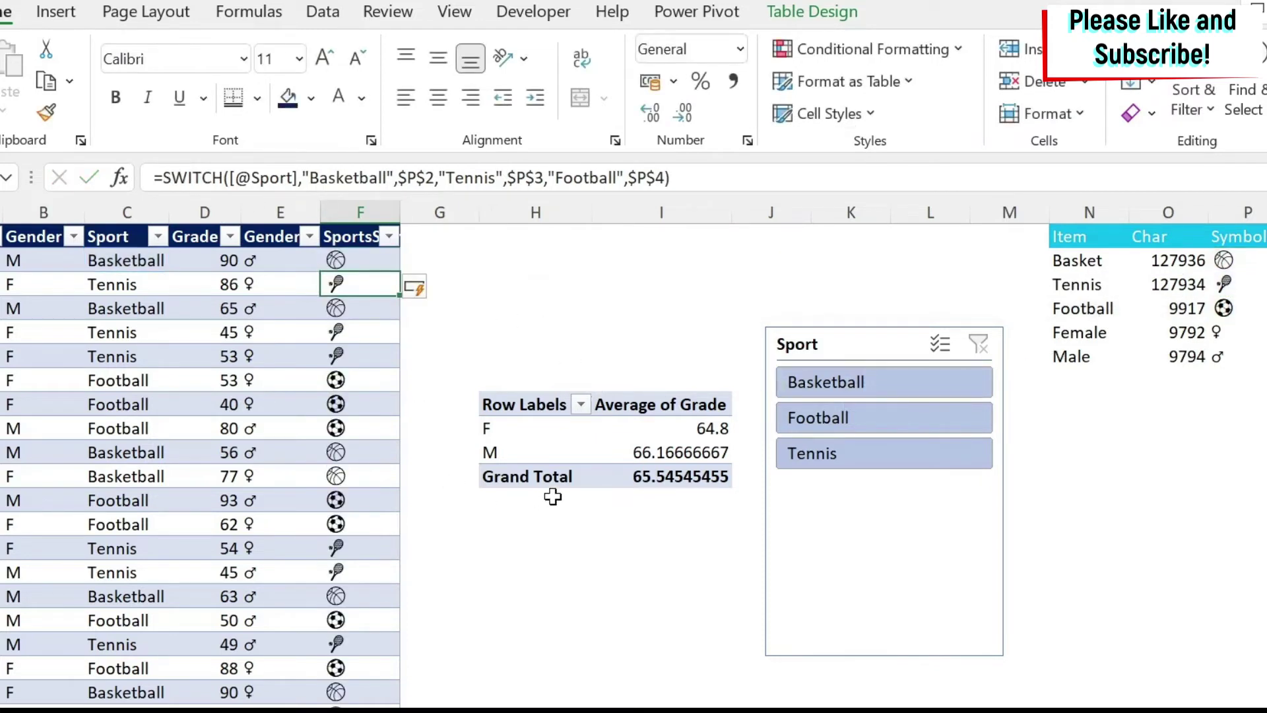
{"action": "left_click", "coordinate": [871, 343]}
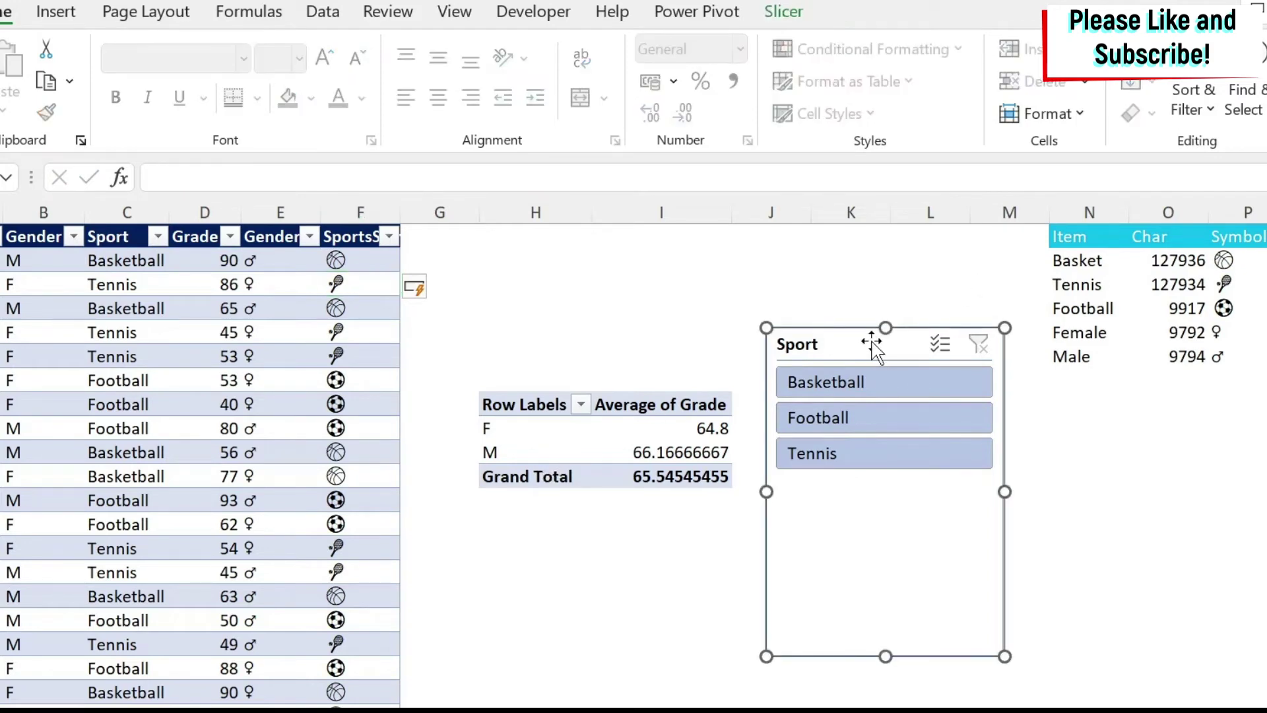
{"action": "key", "text": "Delete"}
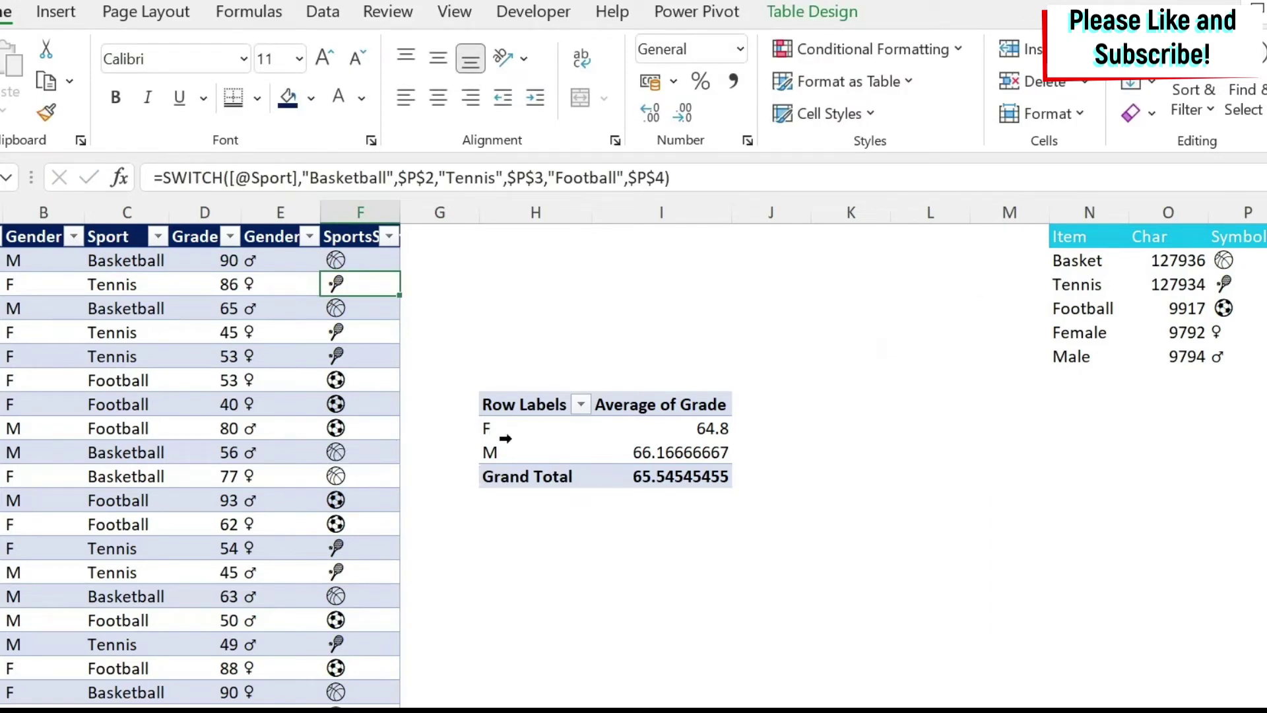
Step: Refresh the pivot table so the new symbol fields become available
{"action": "left_click", "coordinate": [506, 439]}
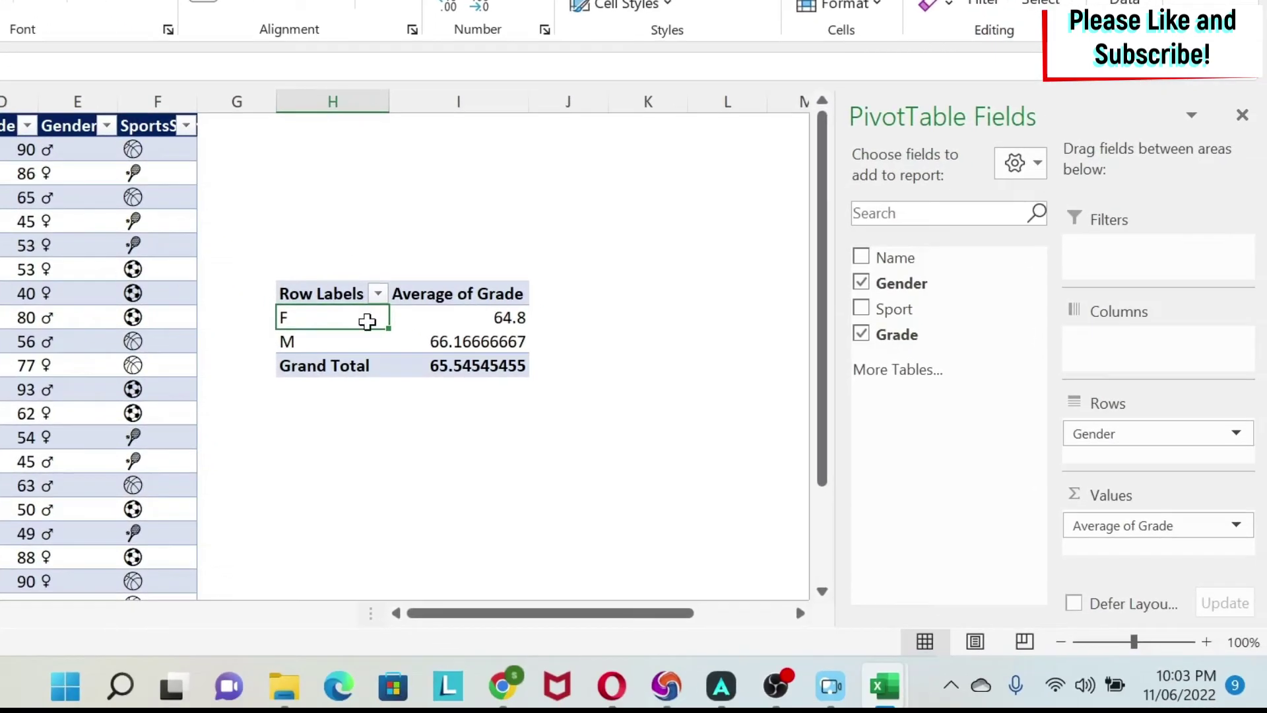
{"action": "right_click", "coordinate": [367, 322]}
{"action": "left_click", "coordinate": [481, 208]}
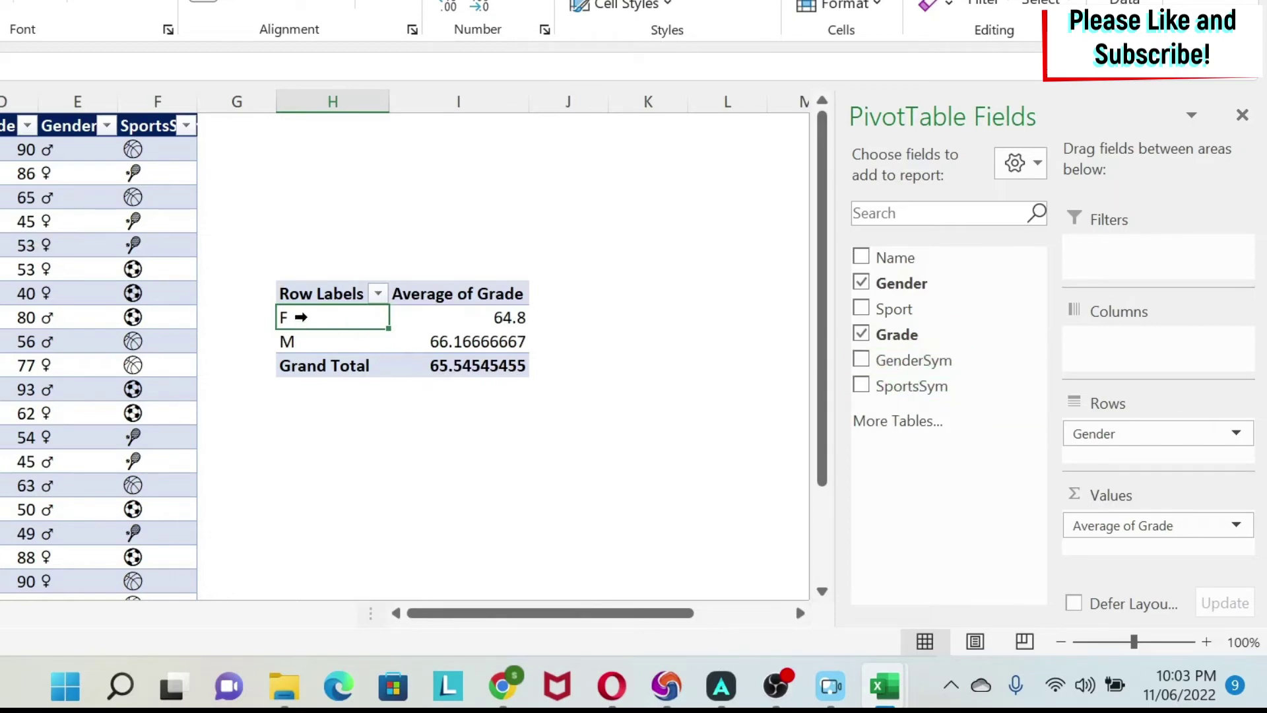
Step: Replace Gender with GenderSym in the pivot rows, giving ♀ 64.8 and ♂ 66.17
{"action": "left_click_drag", "start_coordinate": [1174, 433], "coordinate": [603, 489]}
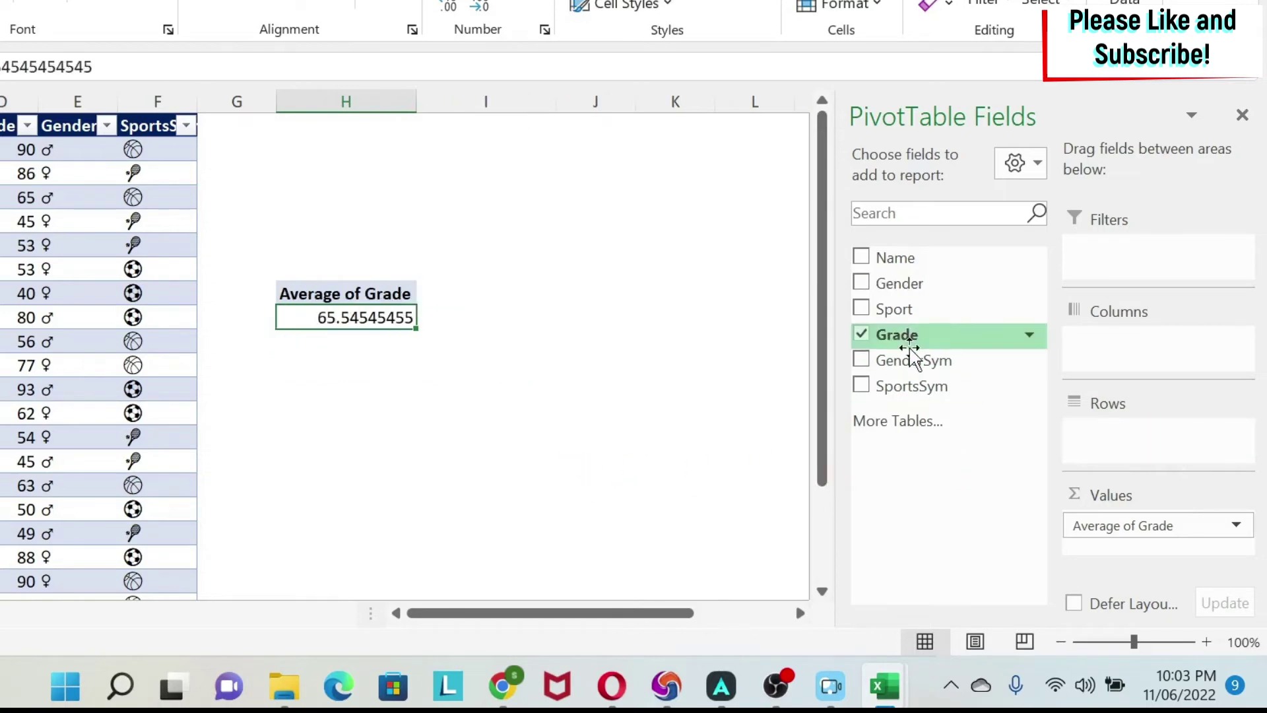
{"action": "left_click_drag", "start_coordinate": [925, 361], "coordinate": [1157, 465]}
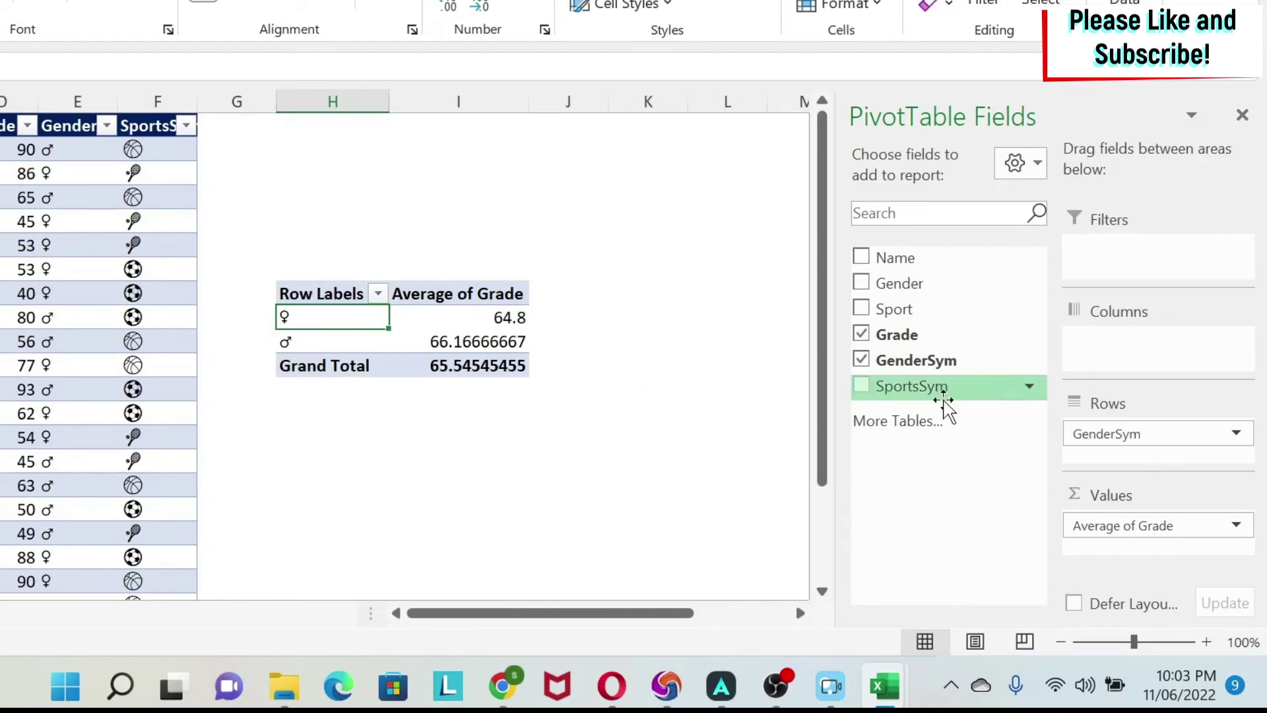
{"action": "right_click", "coordinate": [933, 393]}
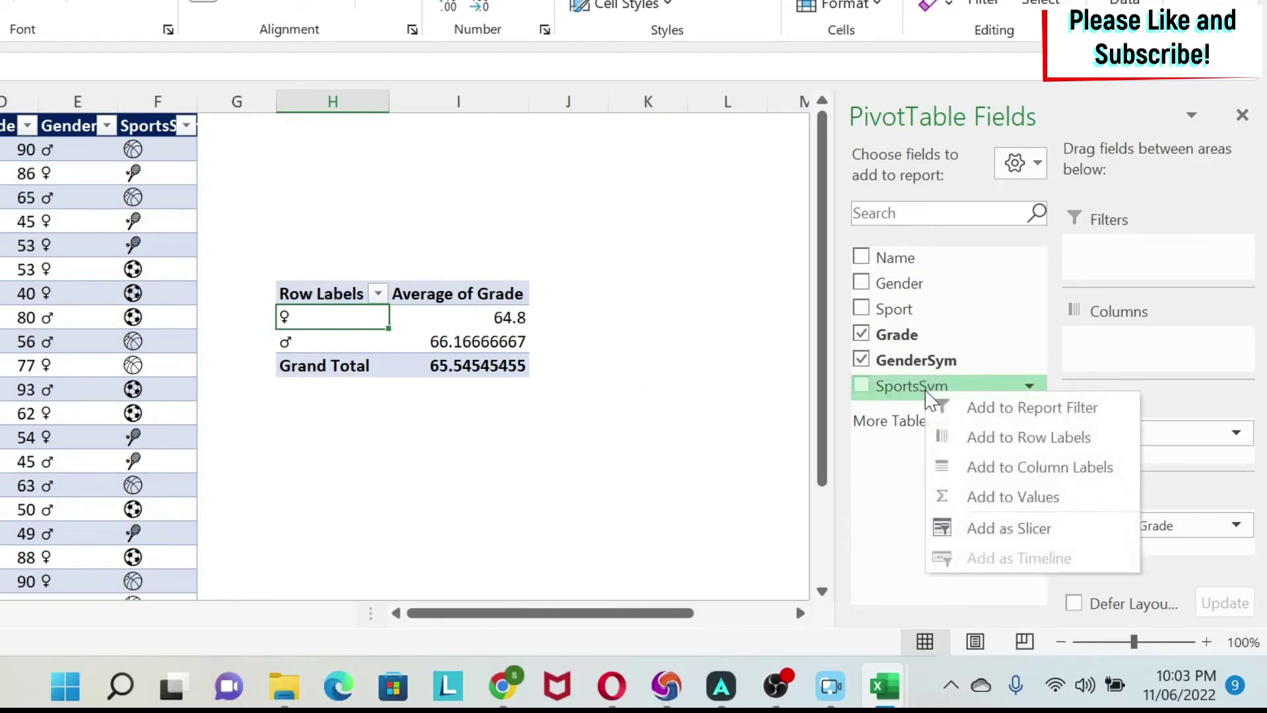
Step: Add a SportsSym slicer and turn off its header in Slicer Settings
{"action": "left_click", "coordinate": [1008, 532]}
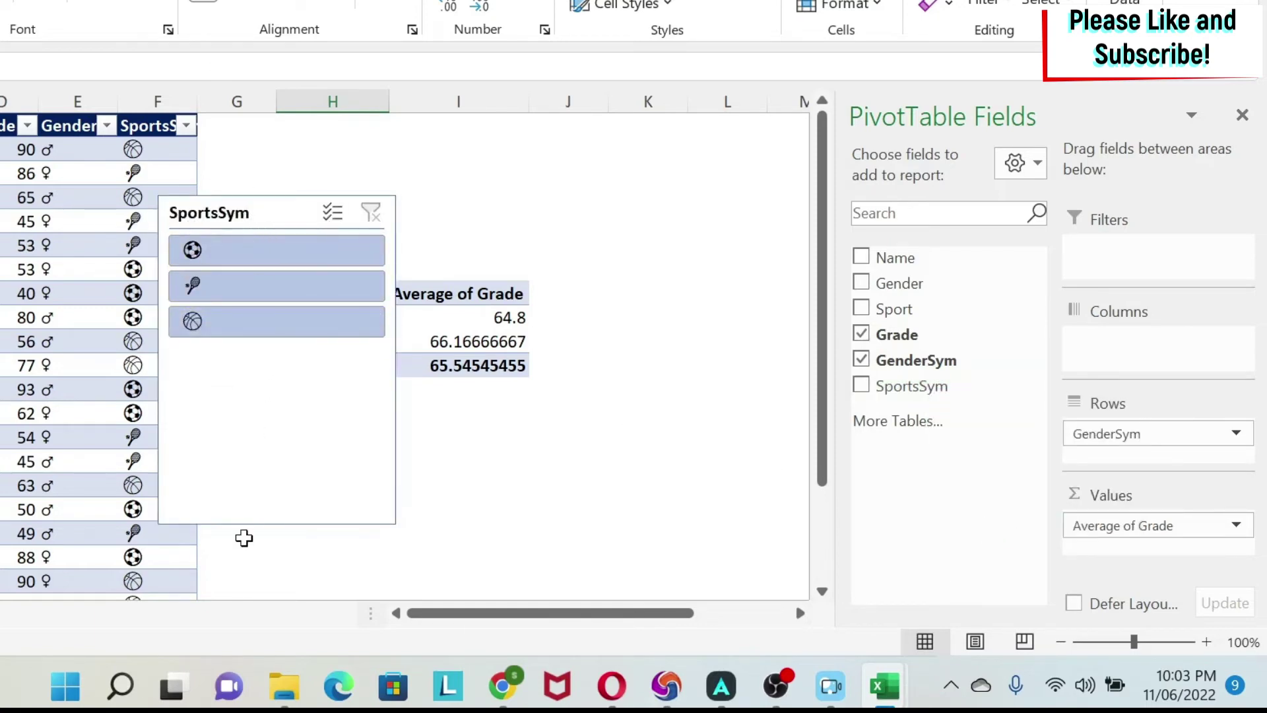
{"action": "right_click", "coordinate": [210, 212]}
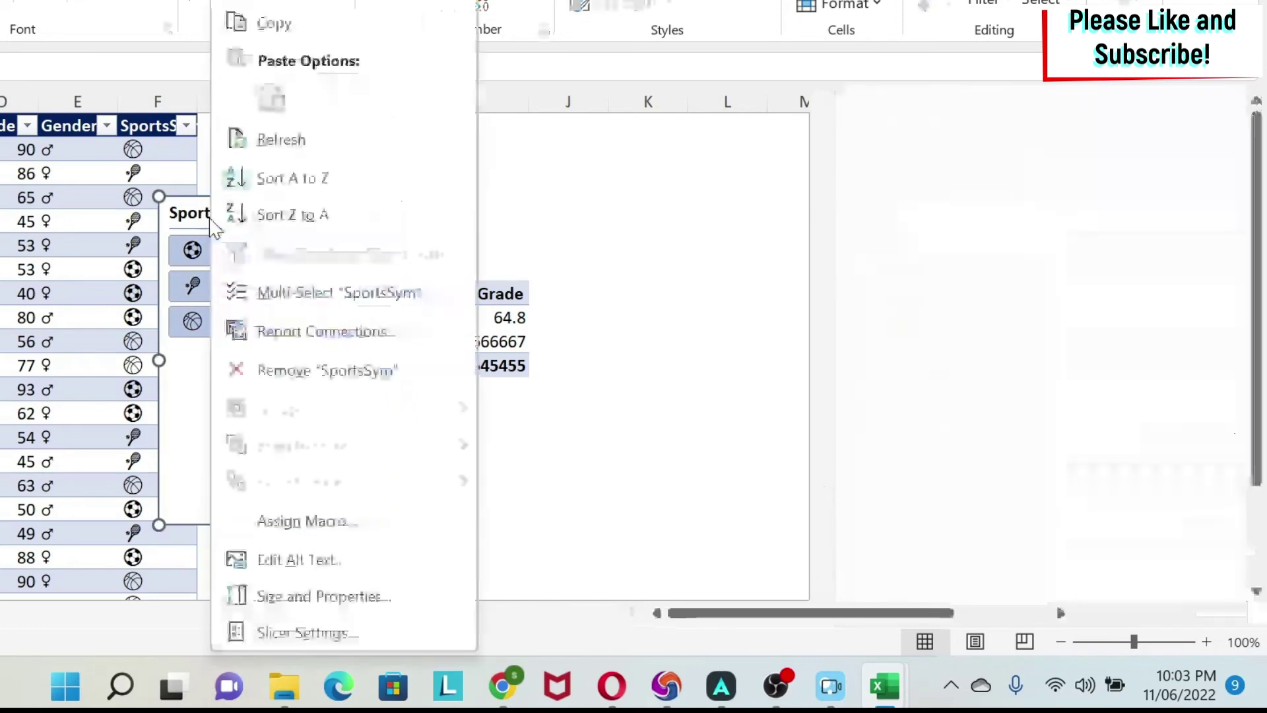
{"action": "left_click", "coordinate": [332, 636]}
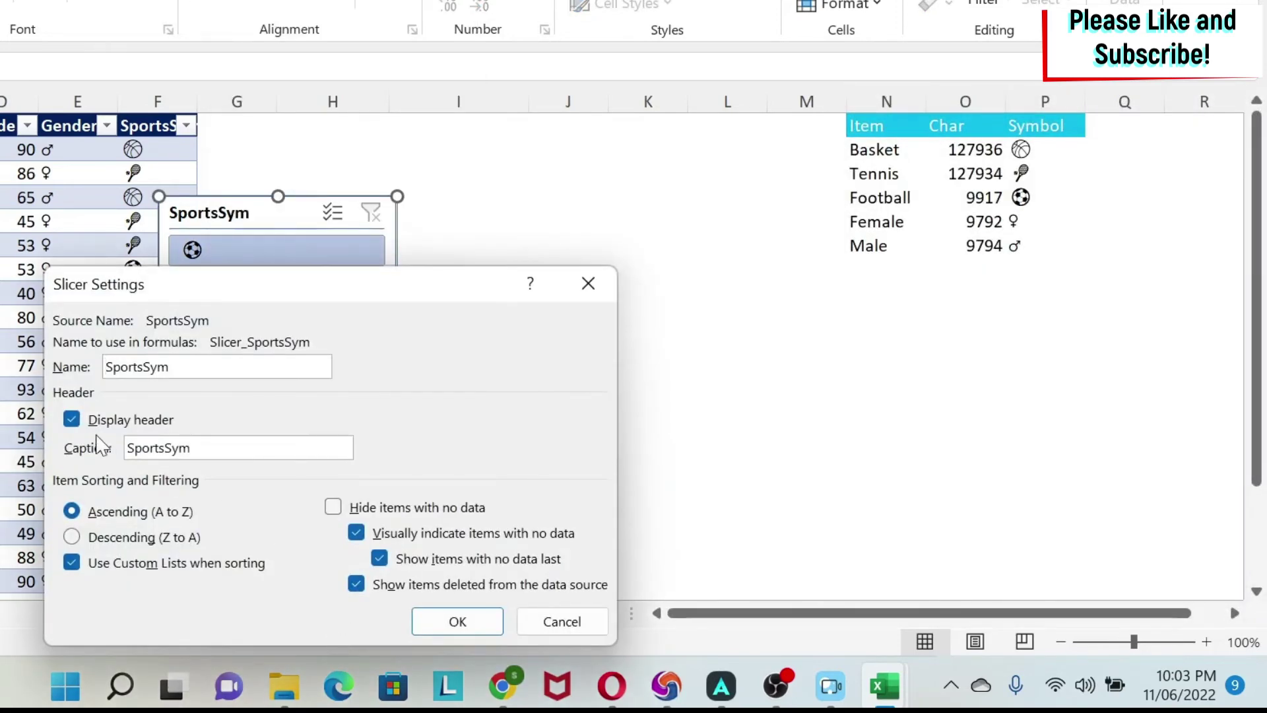
{"action": "left_click", "coordinate": [71, 420]}
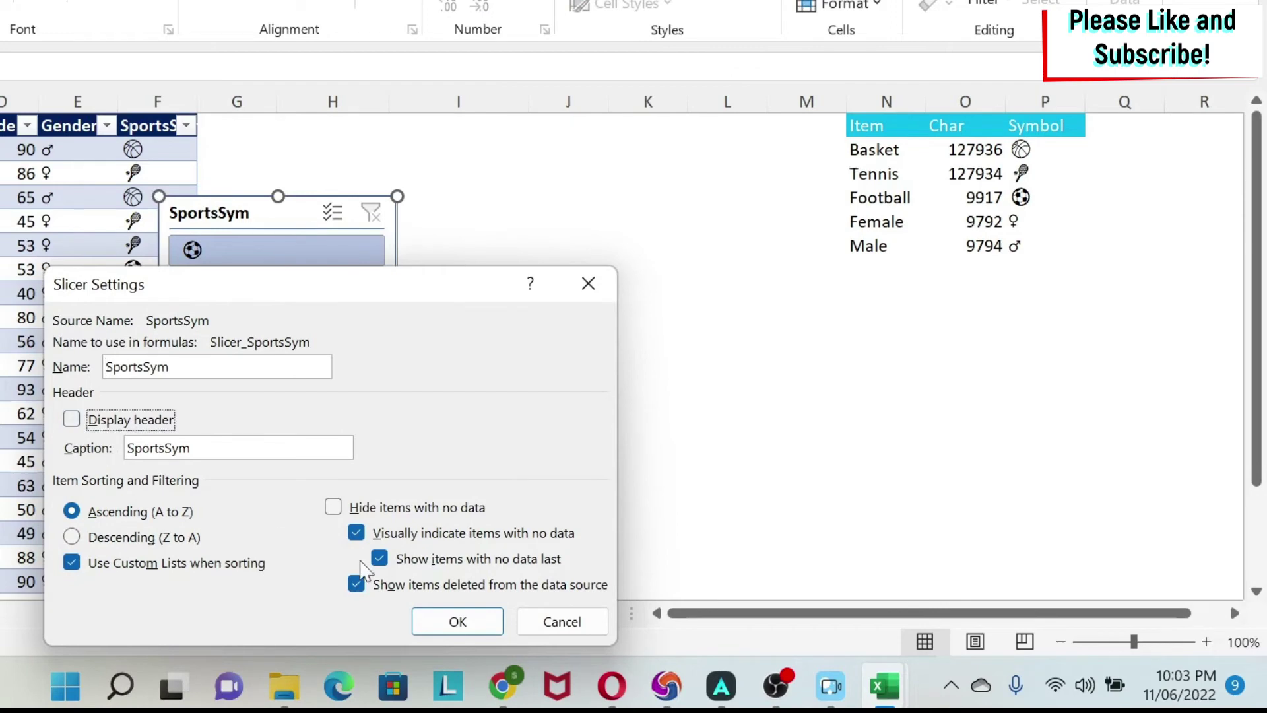
{"action": "left_click", "coordinate": [459, 624]}
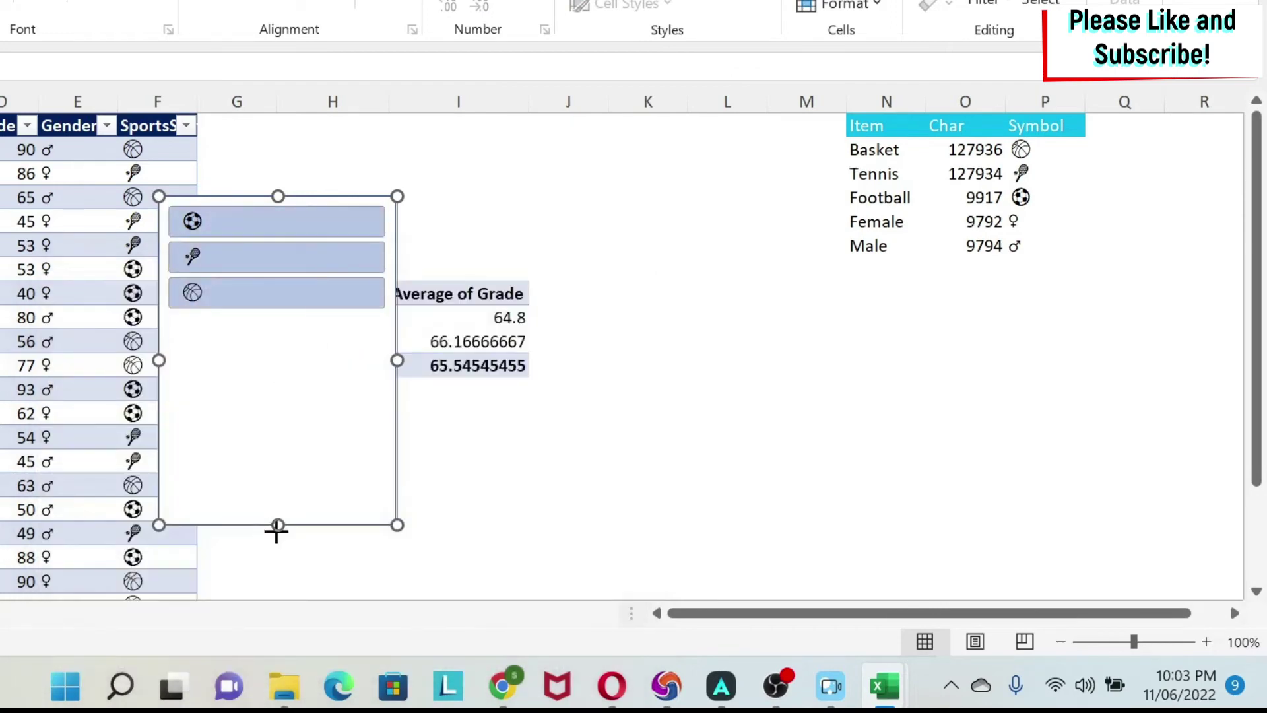
Step: Shrink the slicer to fit its three buttons and place it beside the pivot table
{"action": "left_click_drag", "start_coordinate": [278, 526], "coordinate": [278, 338]}
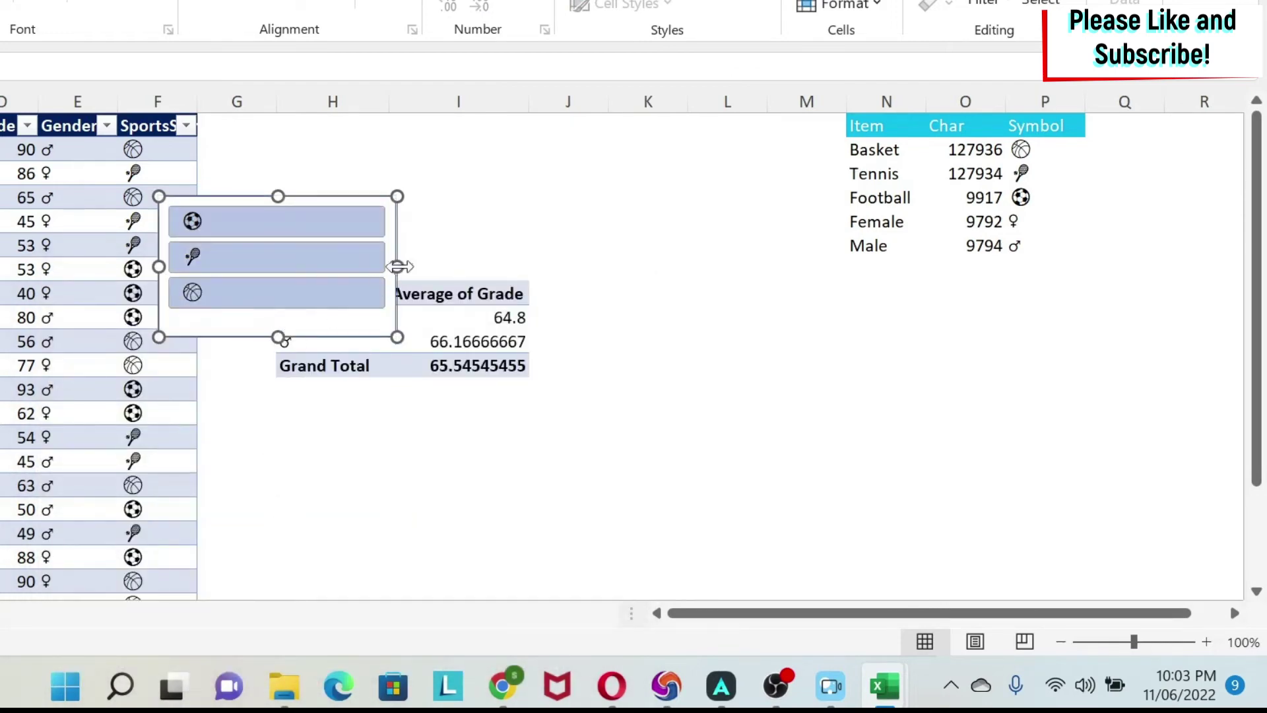
{"action": "left_click_drag", "start_coordinate": [399, 266], "coordinate": [284, 266]}
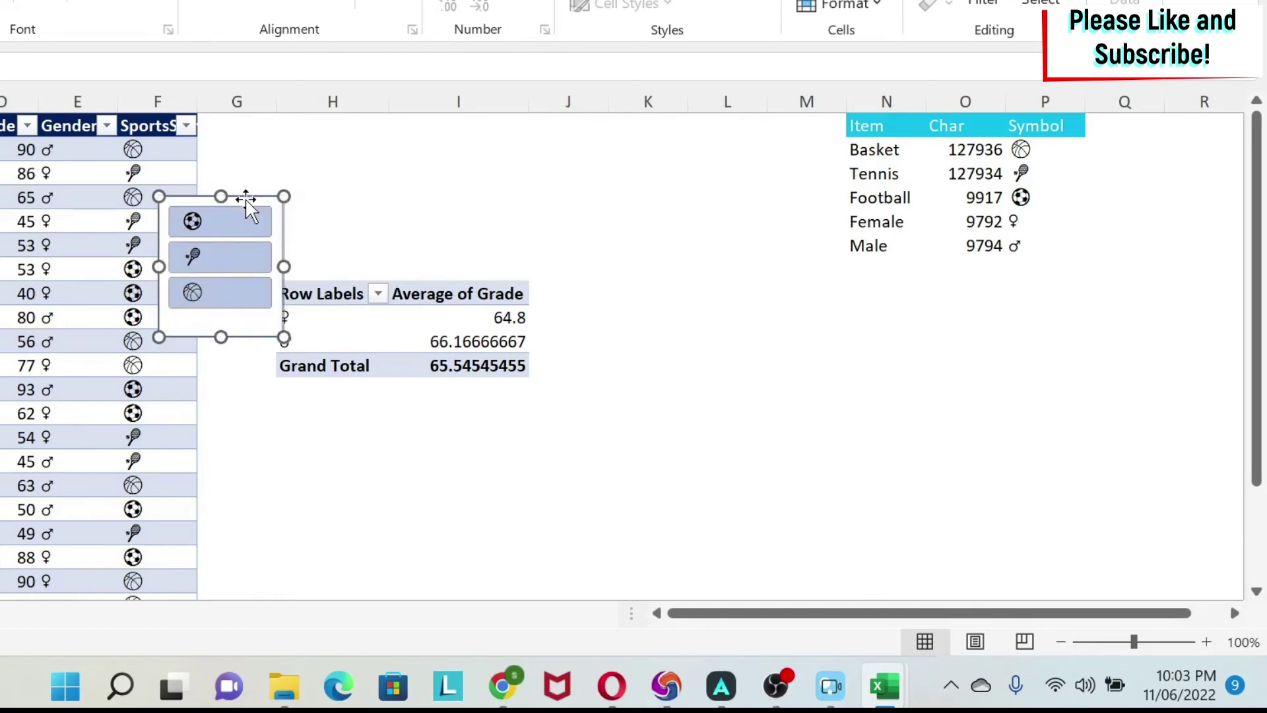
{"action": "left_click_drag", "start_coordinate": [246, 199], "coordinate": [635, 271]}
{"action": "left_click", "coordinate": [453, 464]}
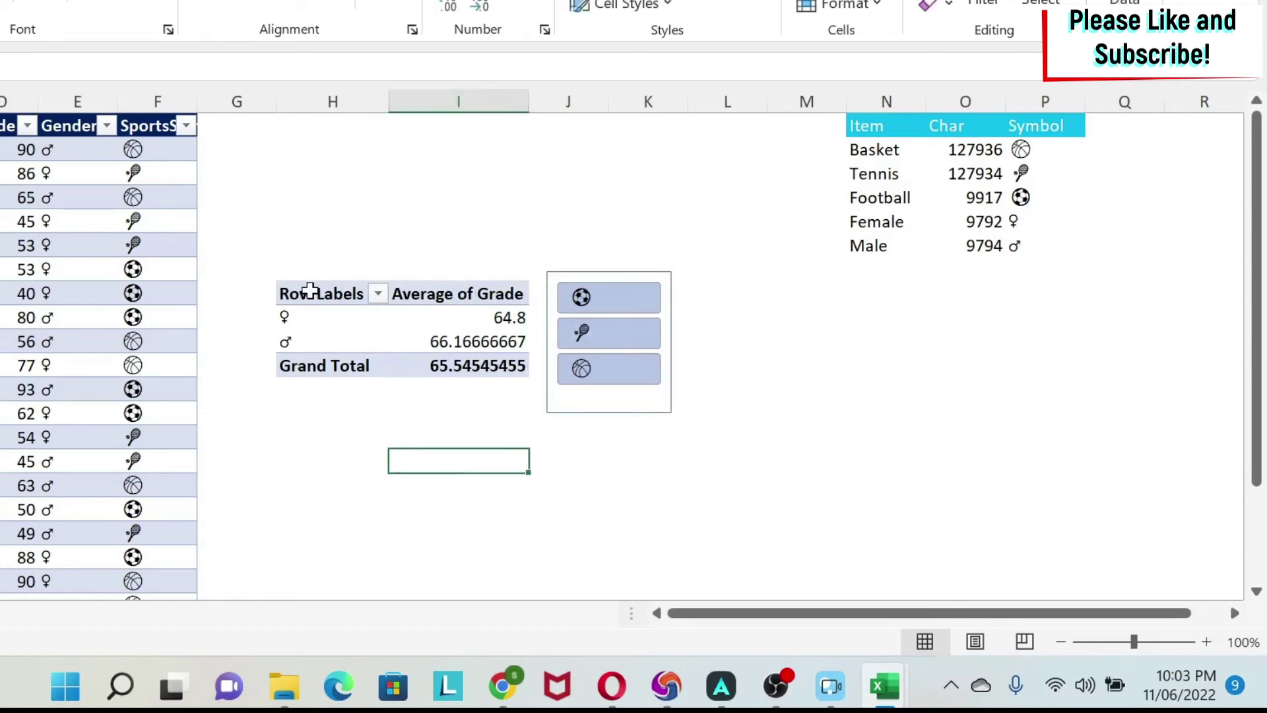
Step: Apply an orange PivotTable style to the pivot table
{"action": "left_click", "coordinate": [310, 291]}
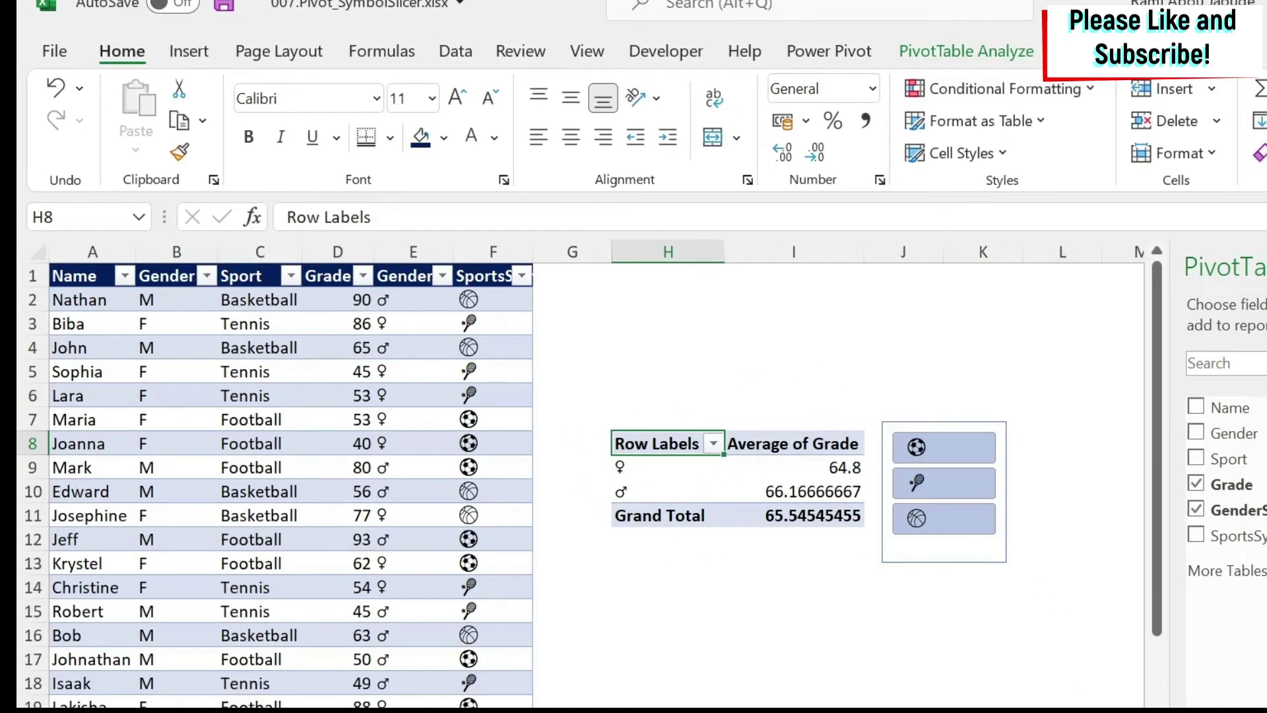
{"action": "left_click", "coordinate": [1073, 51]}
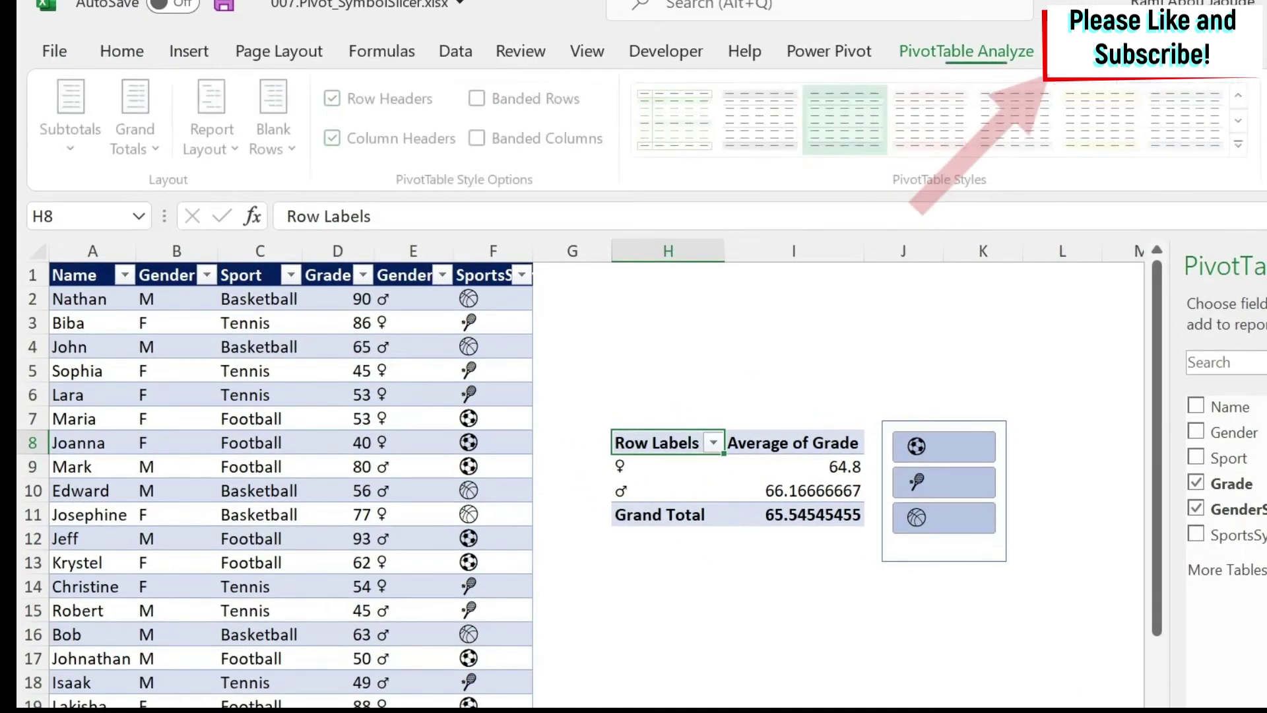
{"action": "left_click", "coordinate": [941, 126]}
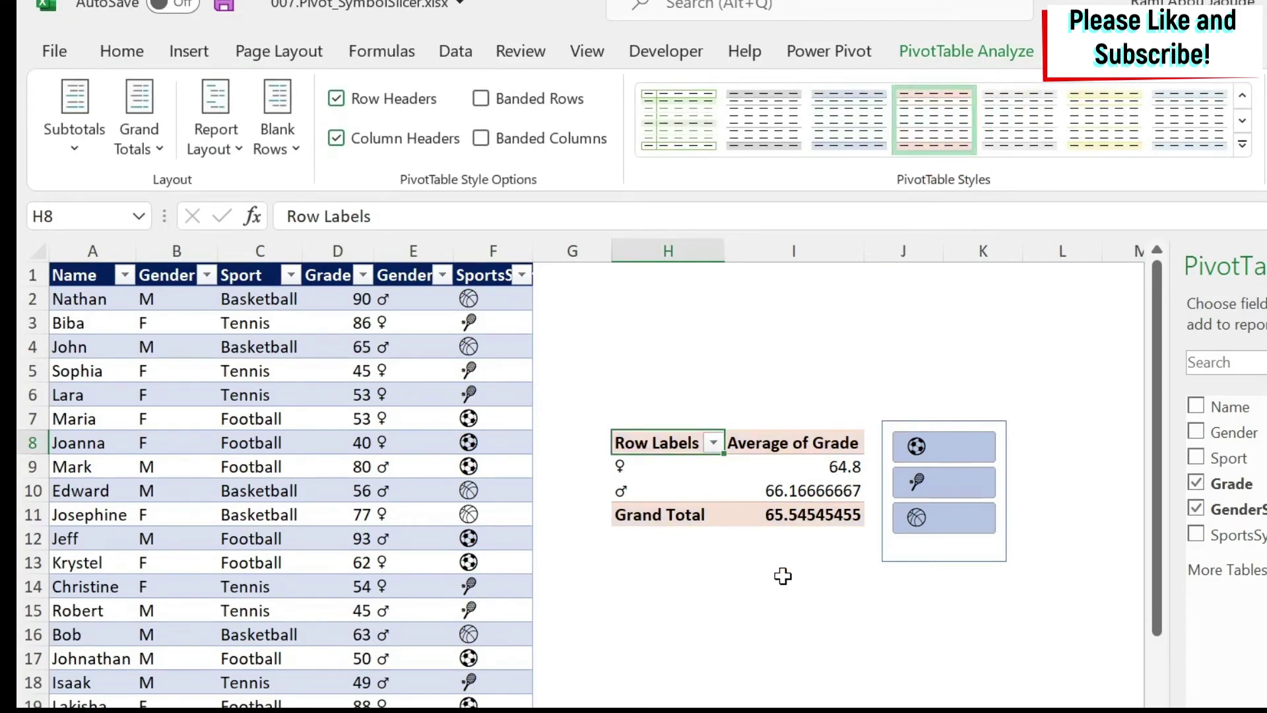
Step: Format the averages in I9:I11 as Accounting with one decimal place
{"action": "left_click_drag", "start_coordinate": [816, 468], "coordinate": [799, 516]}
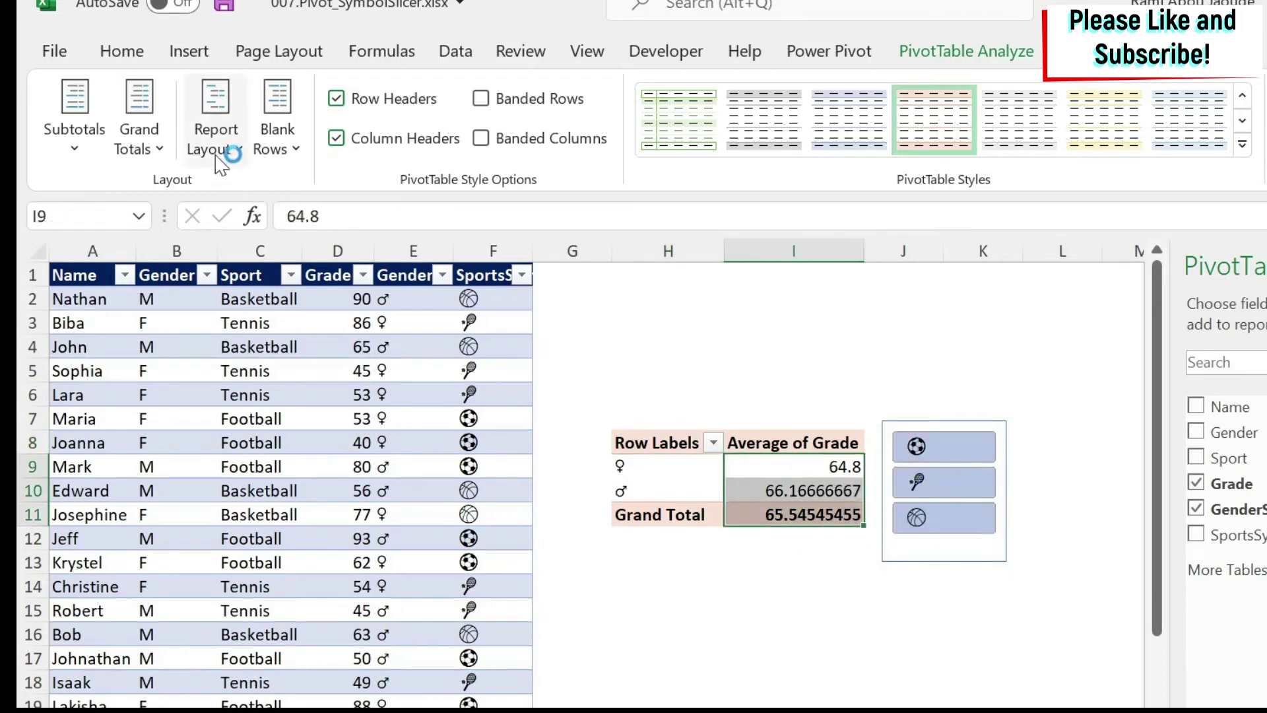
{"action": "left_click", "coordinate": [122, 52]}
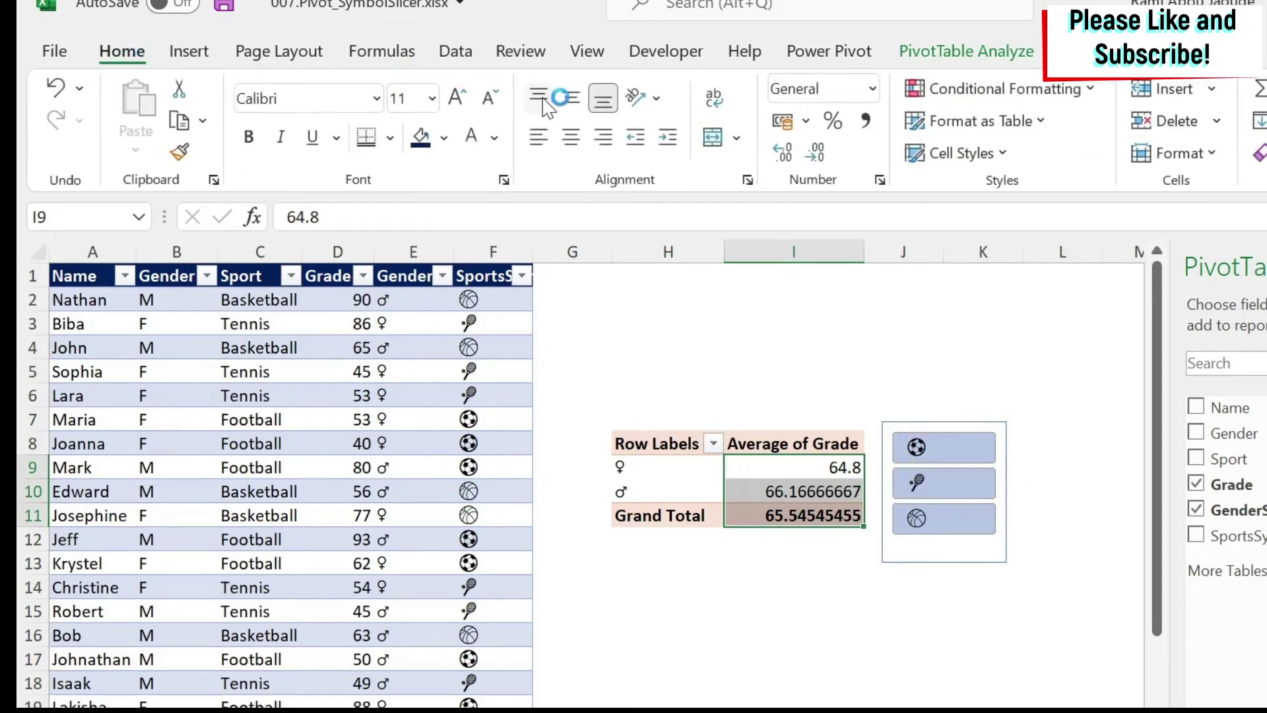
{"action": "left_click", "coordinate": [865, 122]}
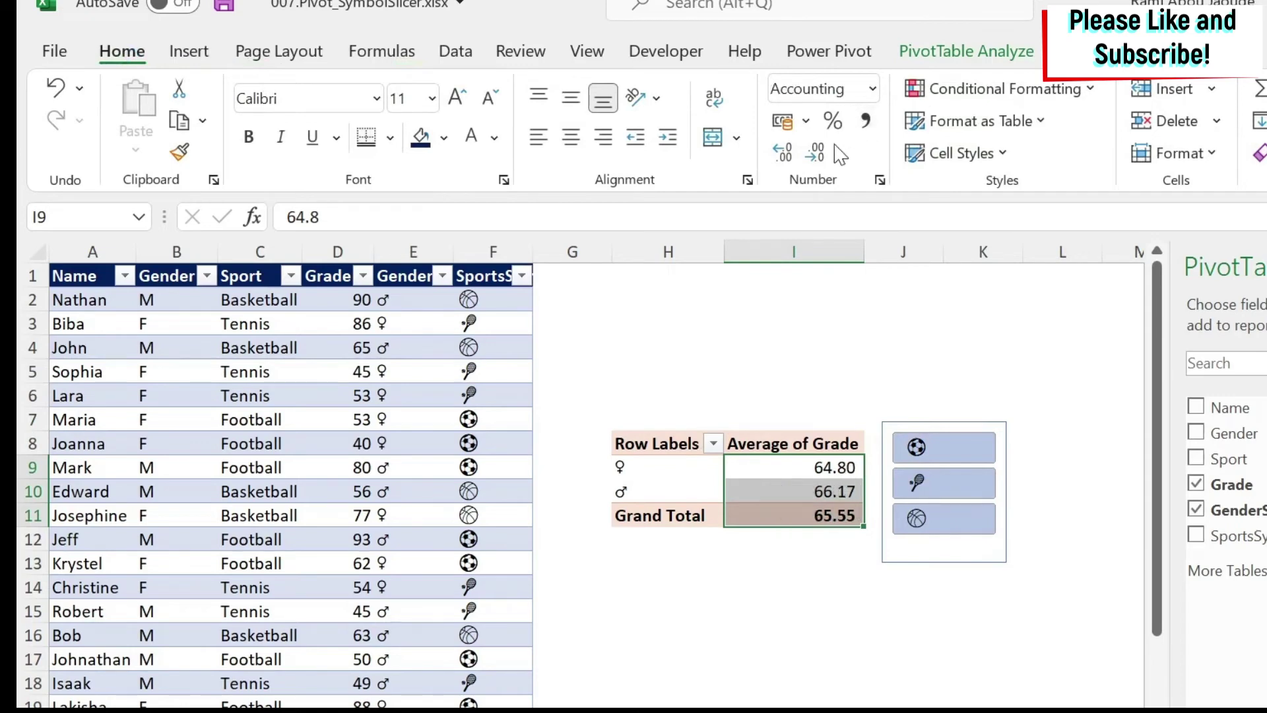
{"action": "left_click", "coordinate": [817, 153]}
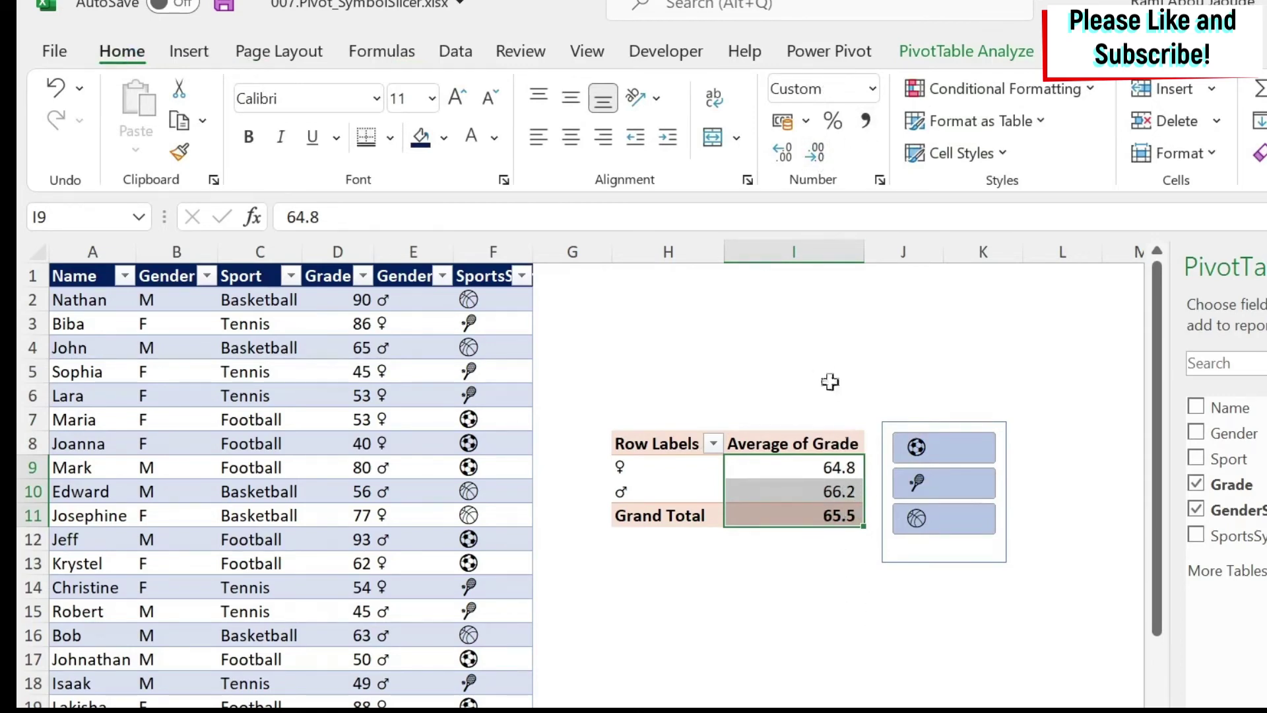
{"action": "left_click", "coordinate": [815, 581]}
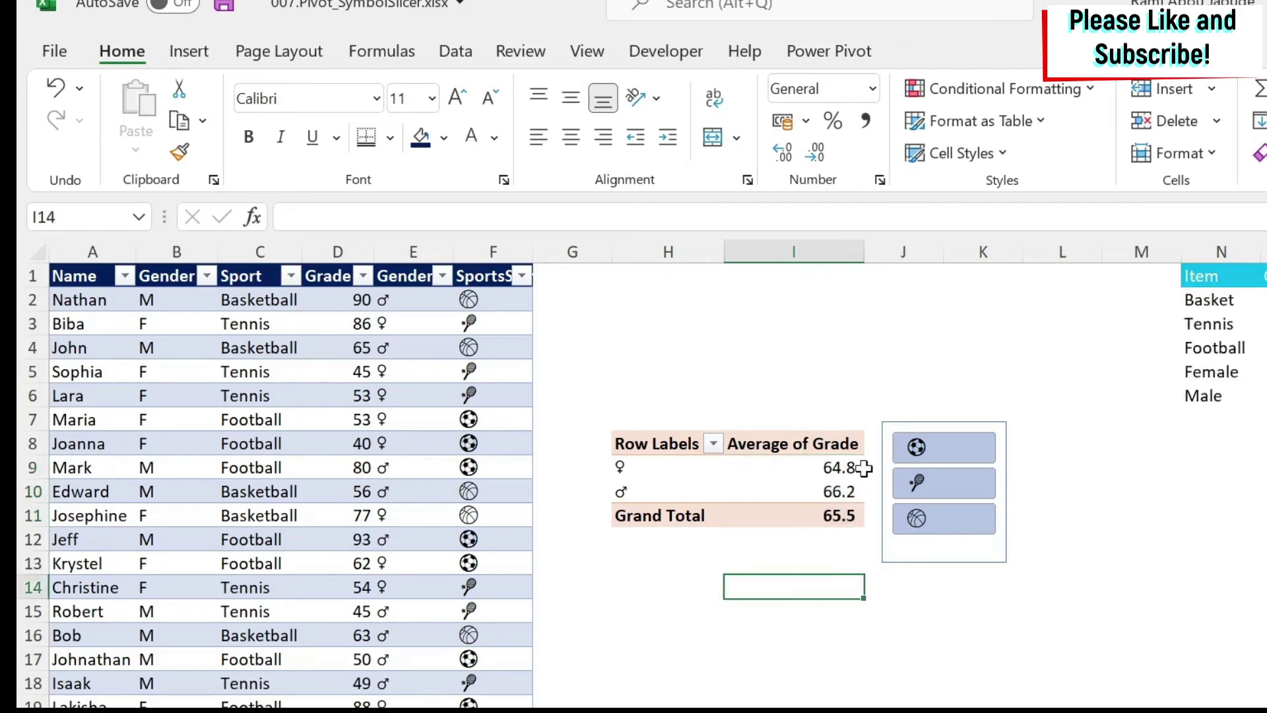
Step: Give the sports slicer an orange slicer style
{"action": "left_click", "coordinate": [961, 425]}
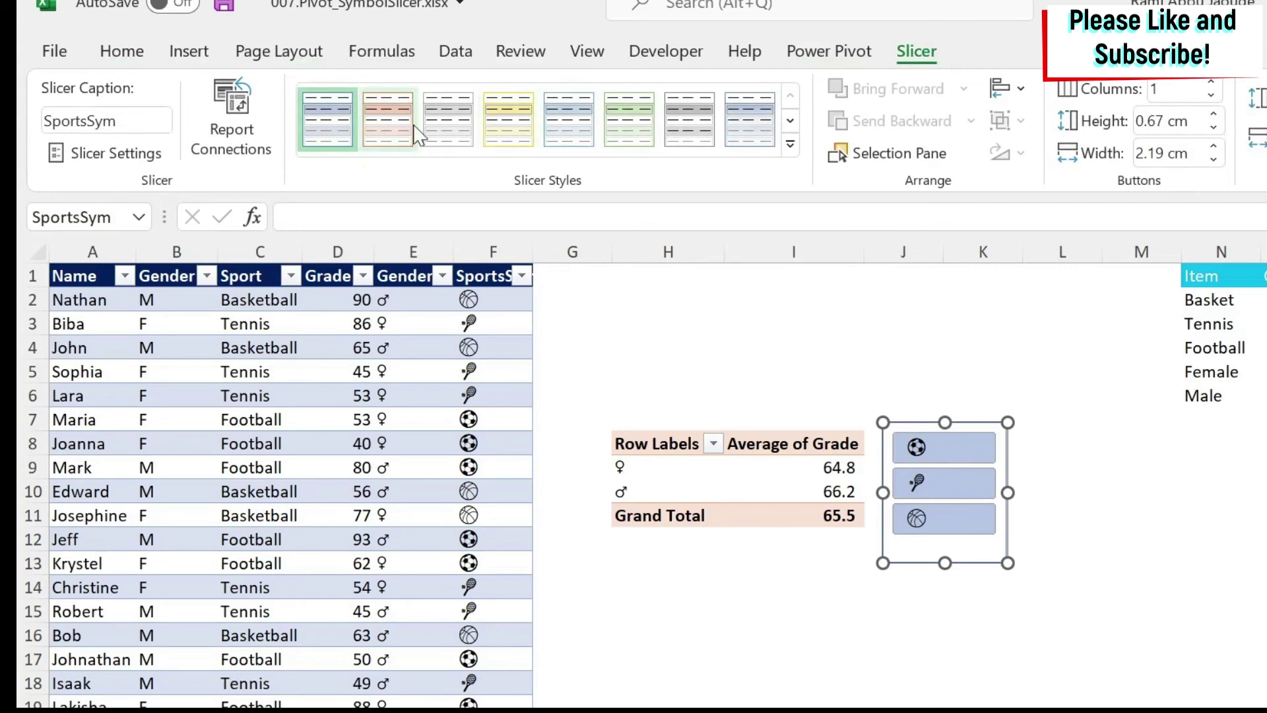
{"action": "left_click", "coordinate": [499, 133]}
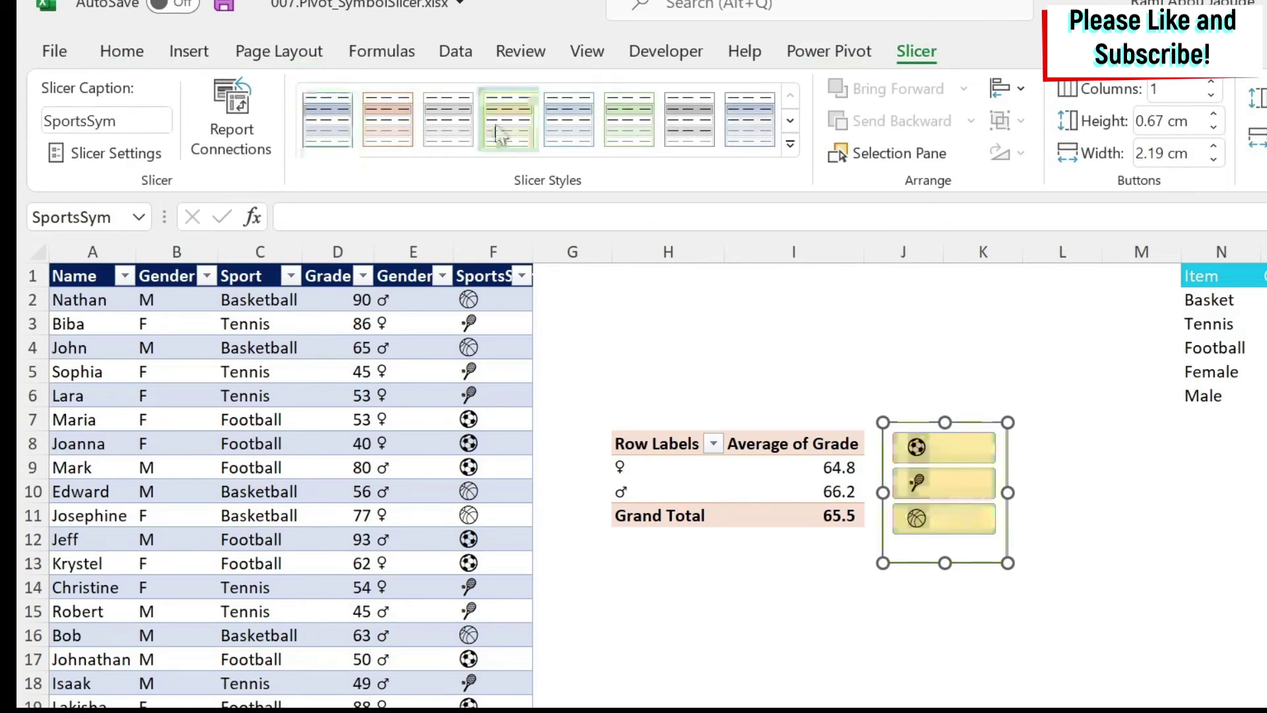
{"action": "left_click", "coordinate": [398, 130]}
{"action": "left_click", "coordinate": [896, 376]}
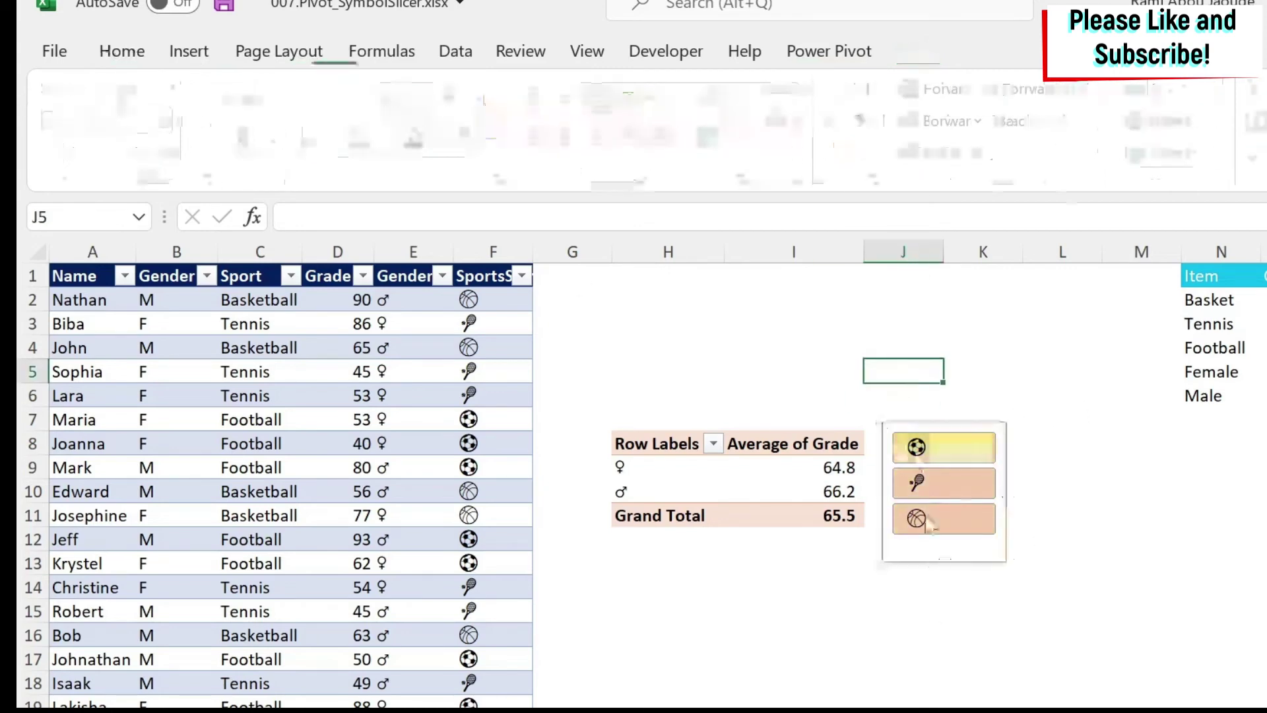
Step: Check the slicer's size, then select H6:K6 for a title bar
{"action": "left_click", "coordinate": [938, 567]}
{"action": "left_click", "coordinate": [944, 558]}
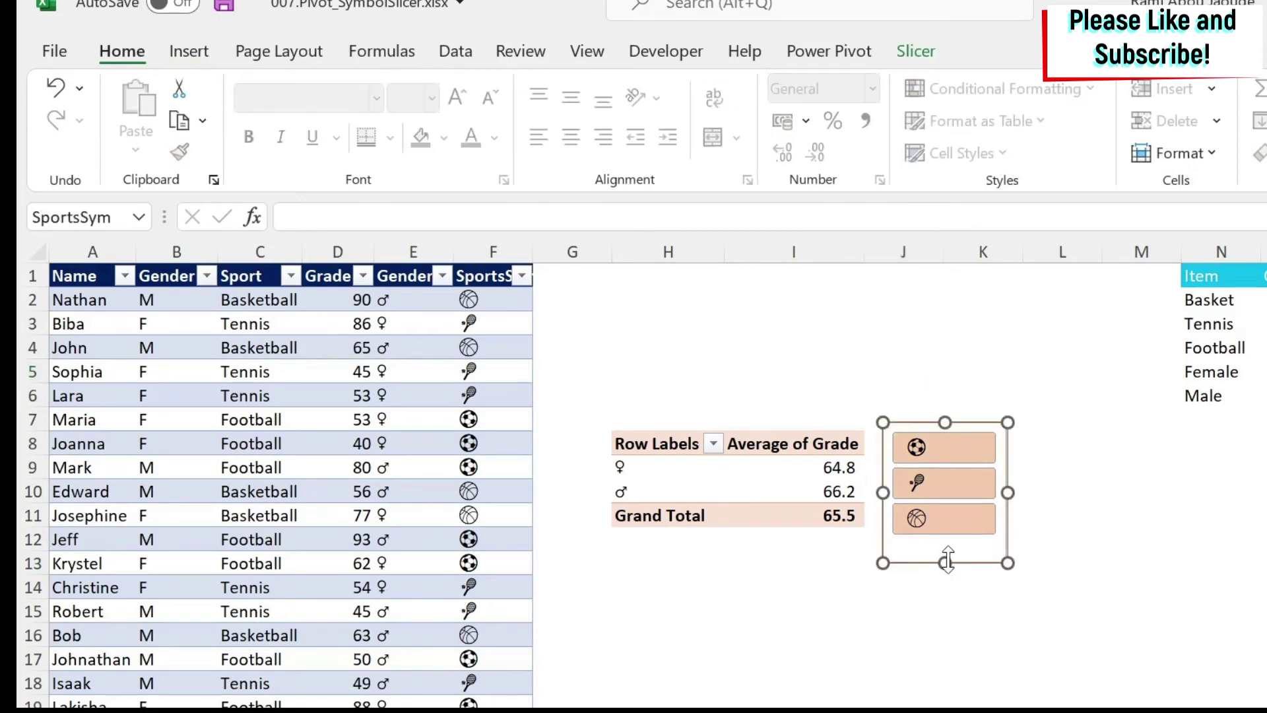
{"action": "left_click", "coordinate": [1089, 533]}
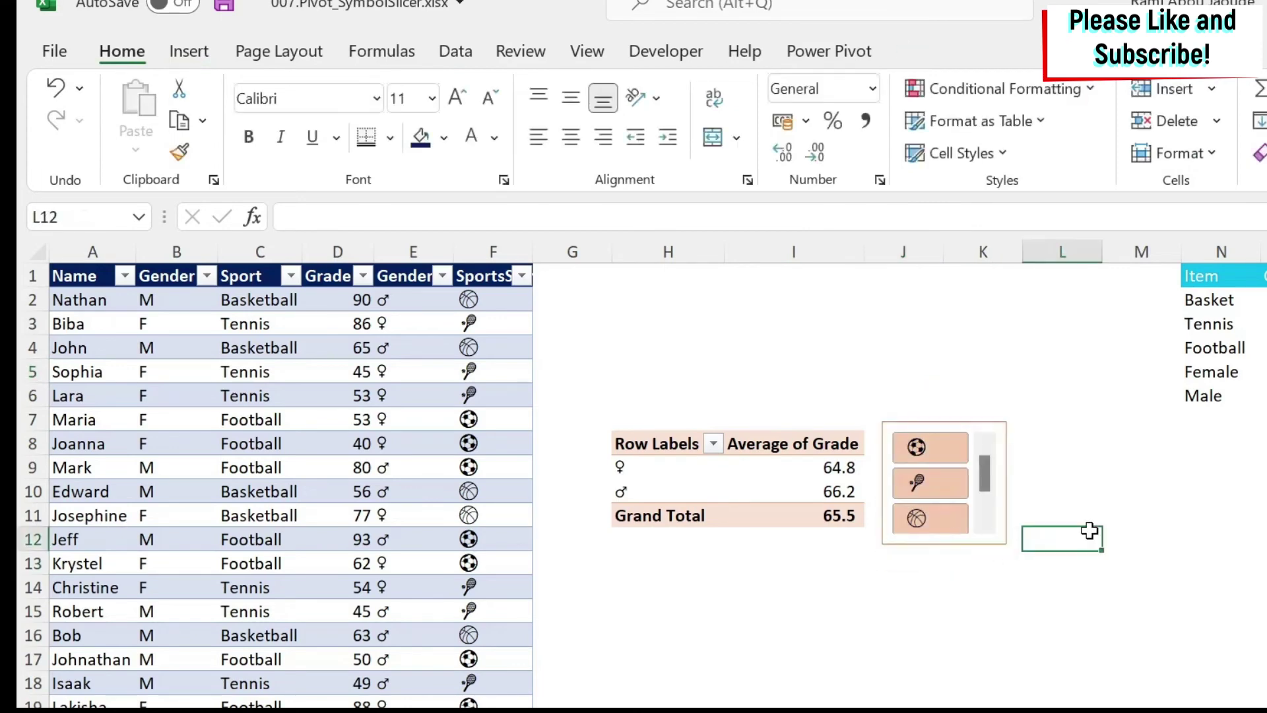
{"action": "left_click", "coordinate": [949, 547]}
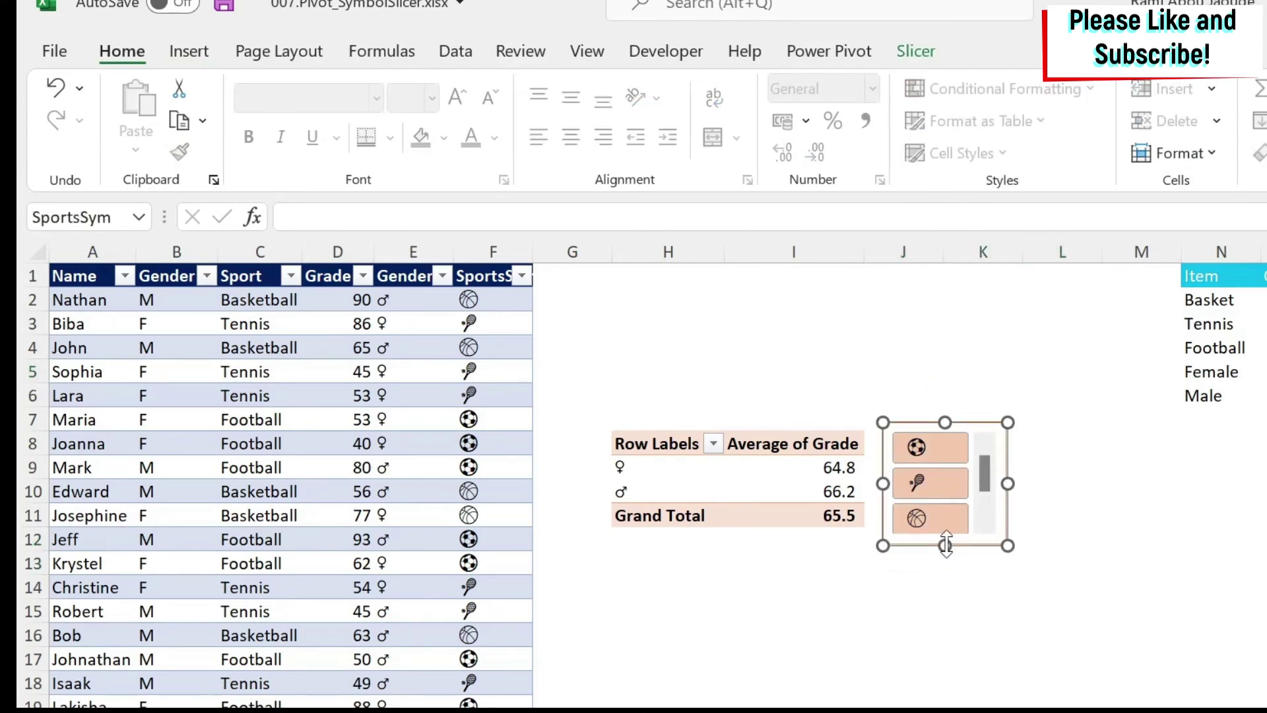
{"action": "left_click", "coordinate": [1074, 521]}
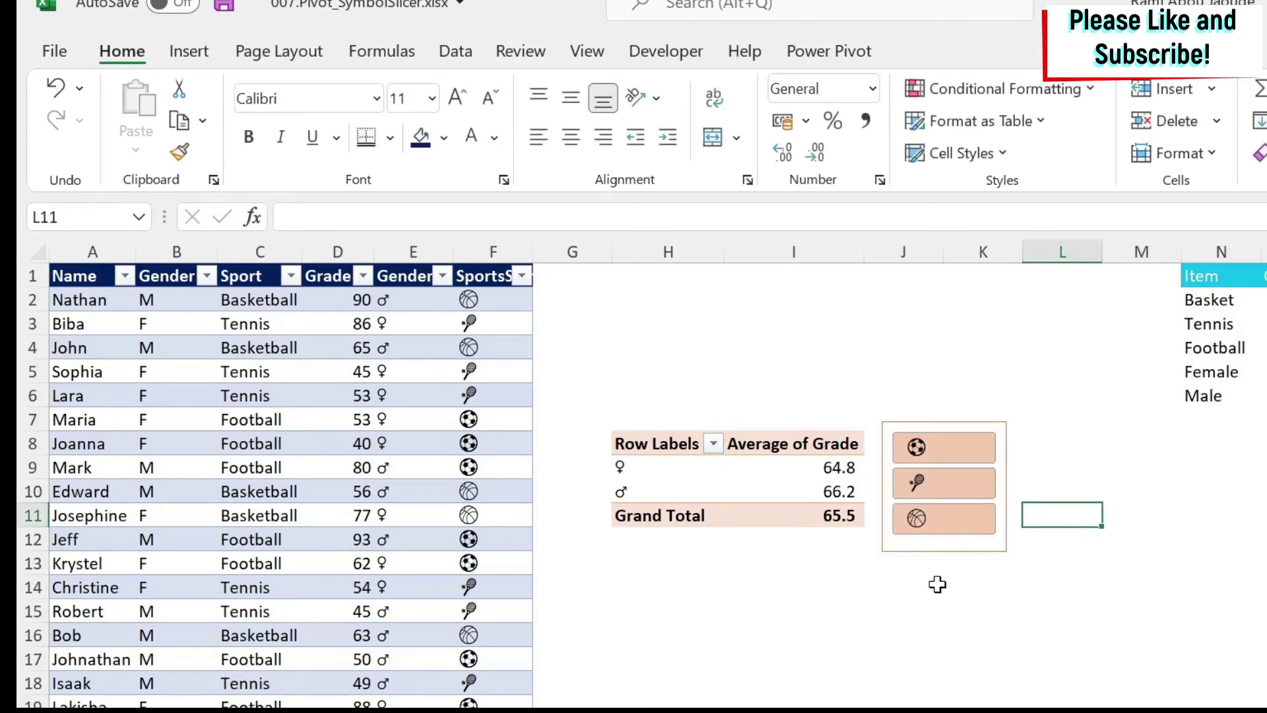
{"action": "left_click_drag", "start_coordinate": [634, 392], "coordinate": [962, 387]}
Step: Fill H6:K6 light orange and enter the title 'Report' in H6
{"action": "left_click", "coordinate": [443, 137]}
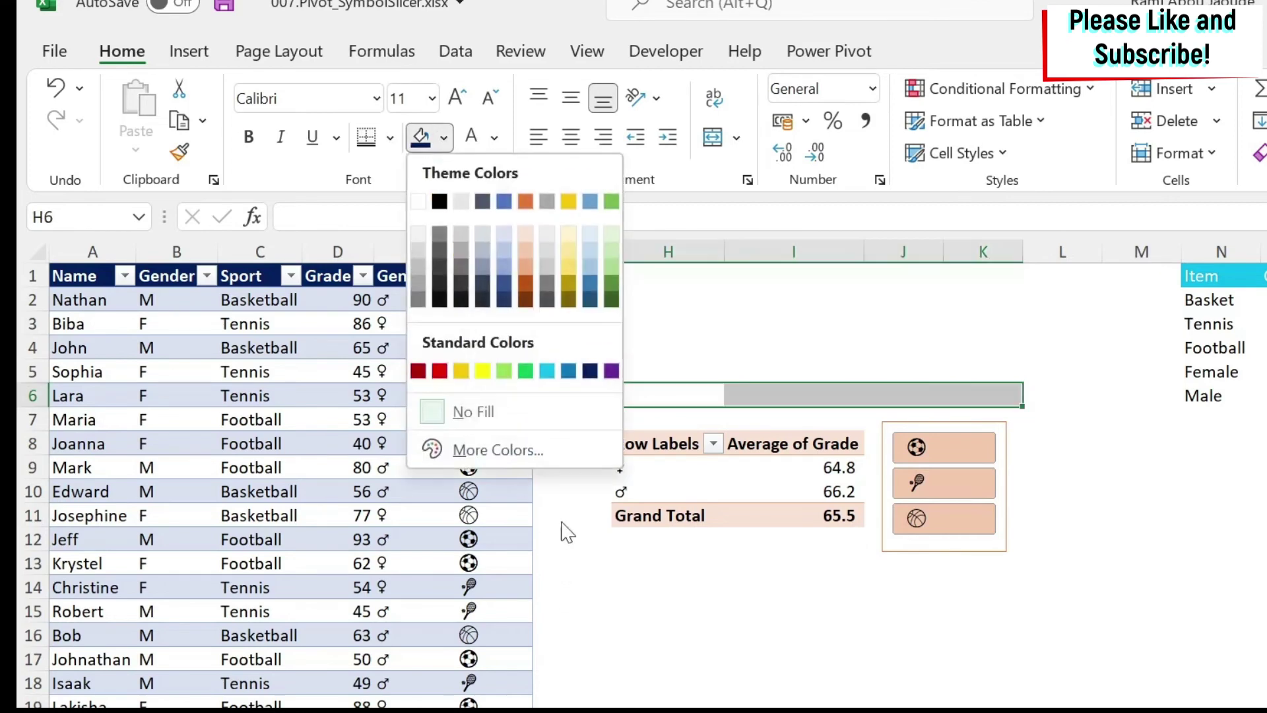
{"action": "left_click", "coordinate": [523, 256]}
{"action": "type", "text": "Report"}
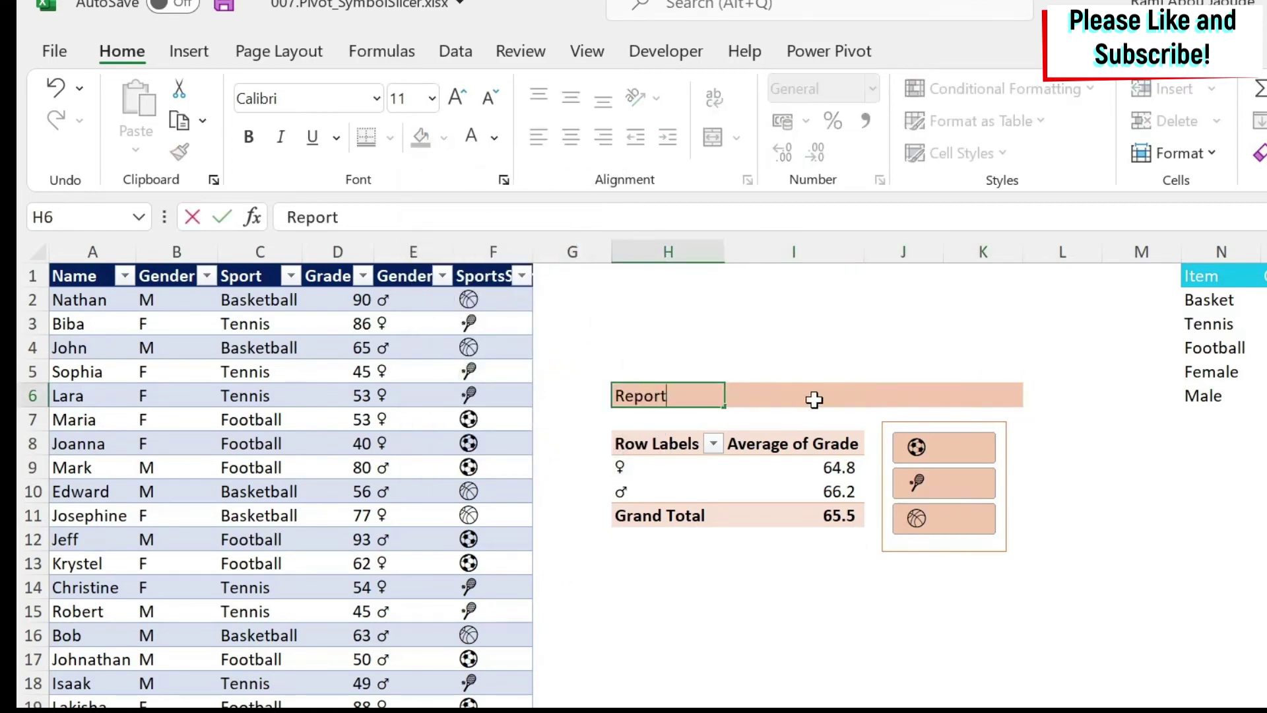
{"action": "key", "text": "Return"}
{"action": "key", "text": "Up"}
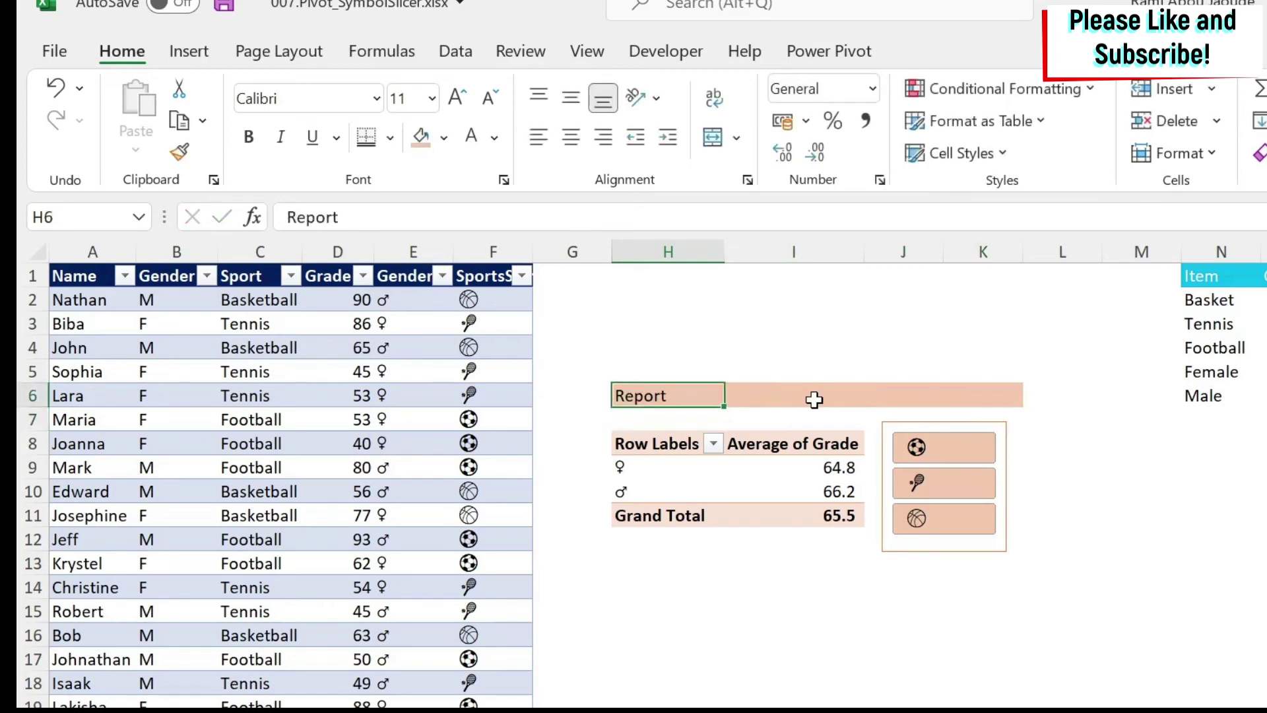
{"action": "left_click", "coordinate": [679, 604]}
Step: Hide the Row Labels header in H8 by setting its font to Orange Lighter 40%
{"action": "left_click", "coordinate": [662, 444]}
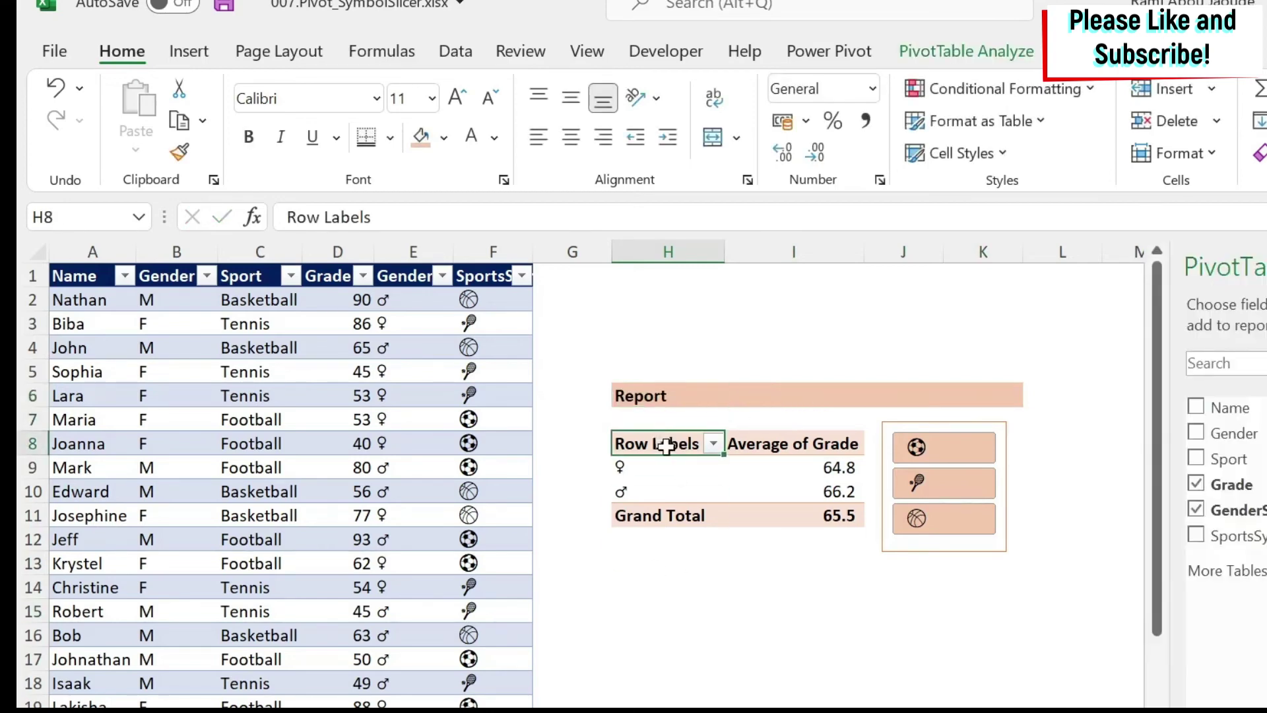
{"action": "left_click", "coordinate": [495, 139]}
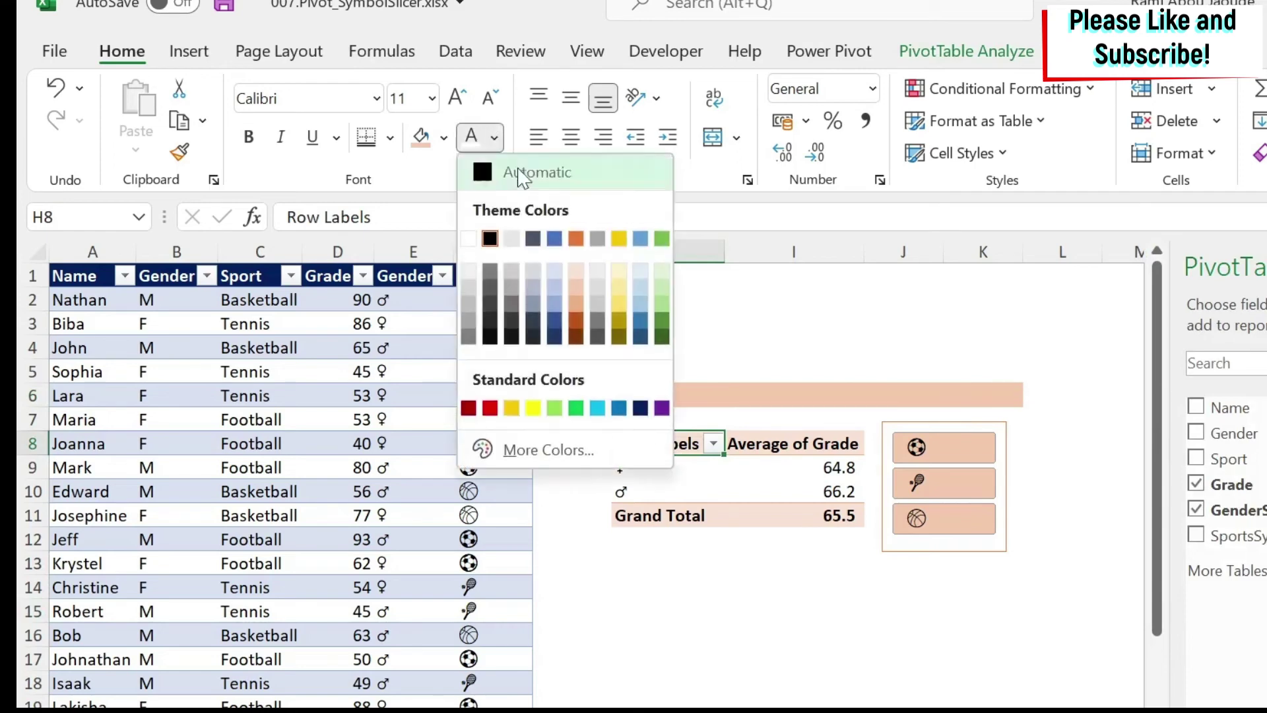
{"action": "left_click", "coordinate": [576, 271]}
{"action": "left_click", "coordinate": [760, 636]}
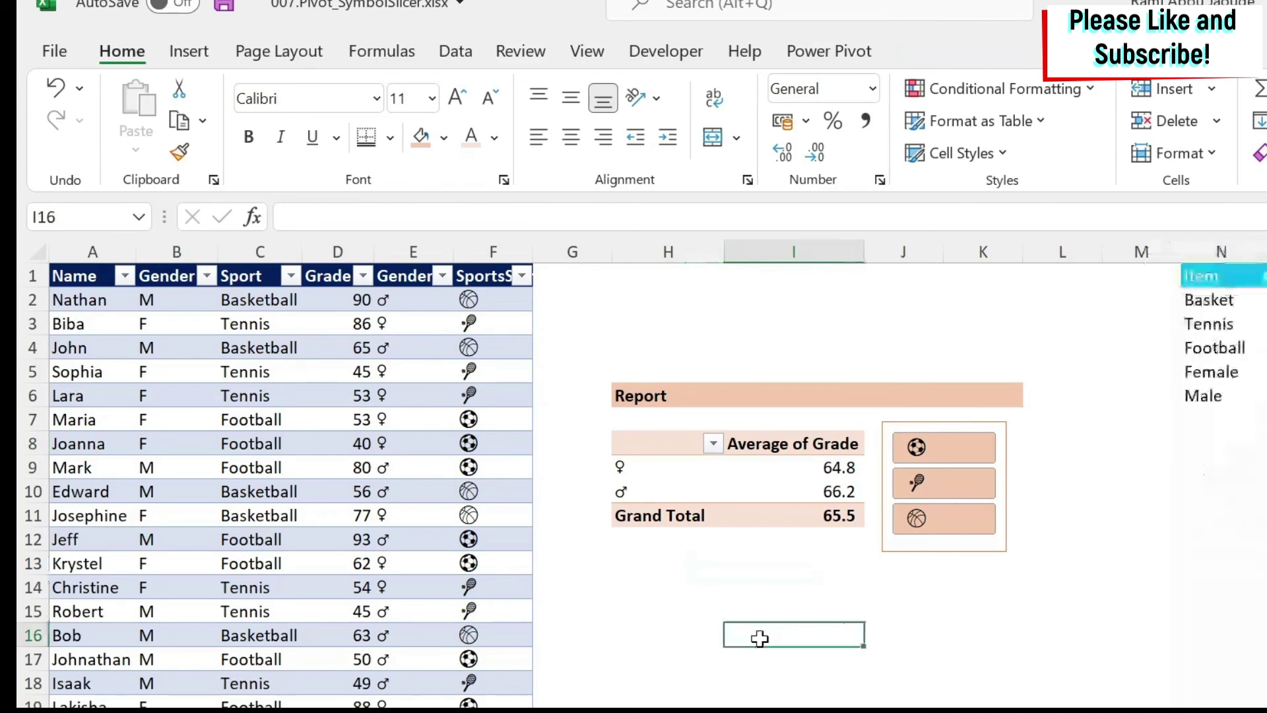
{"action": "left_click", "coordinate": [683, 447]}
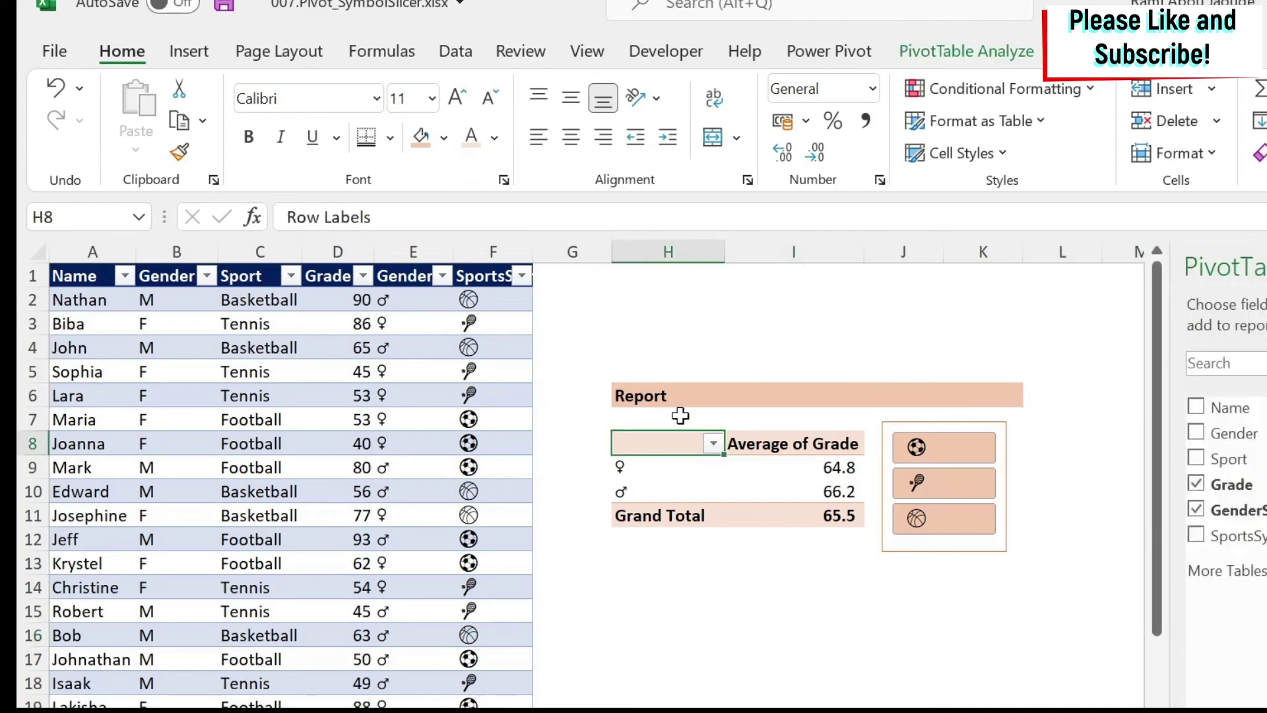
Step: Rename the value header in I8 to 'Avg Grade'
{"action": "left_click", "coordinate": [849, 444]}
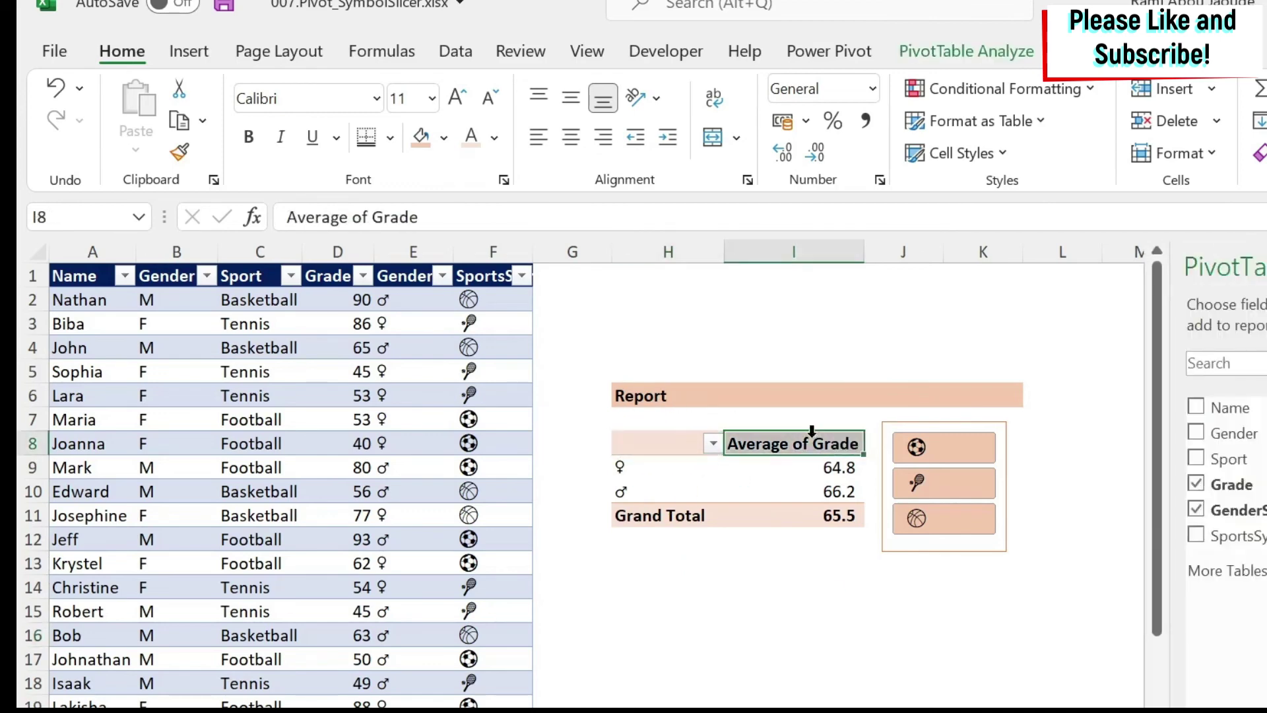
{"action": "triple_click", "coordinate": [448, 226]}
{"action": "type", "text": "Avg"}
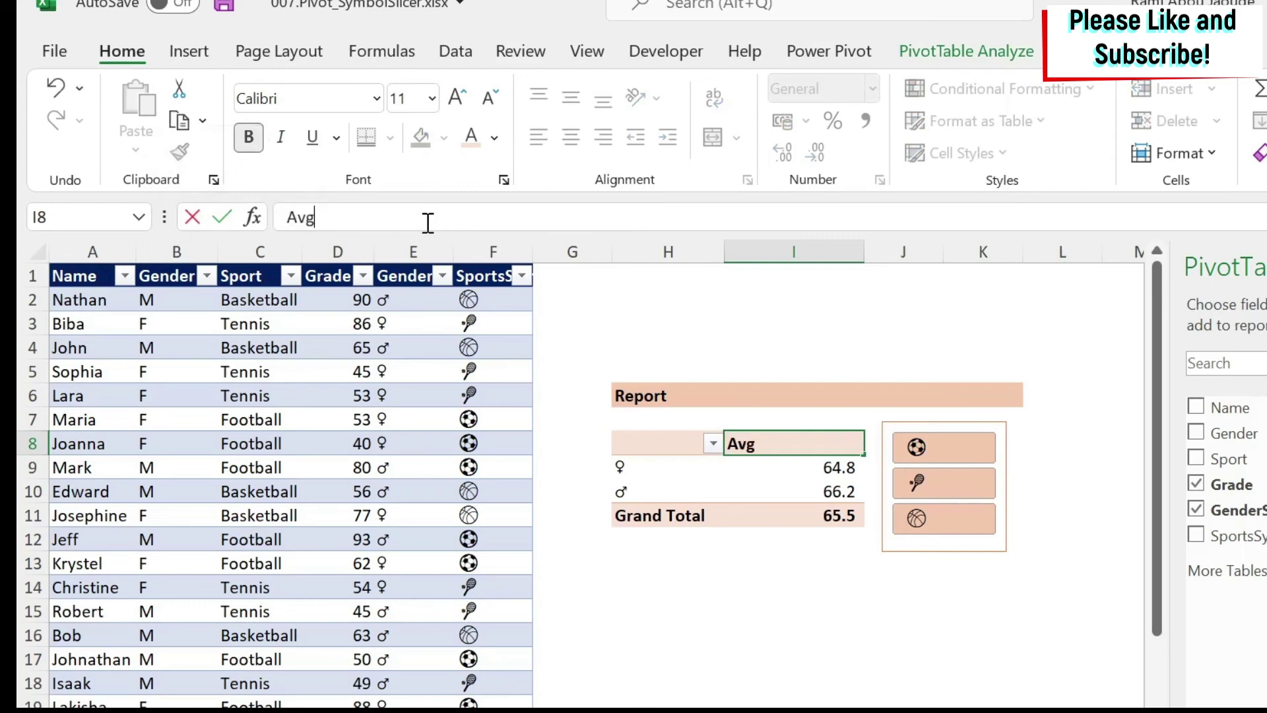
{"action": "type", "text": " Grade"}
{"action": "key", "text": "Return"}
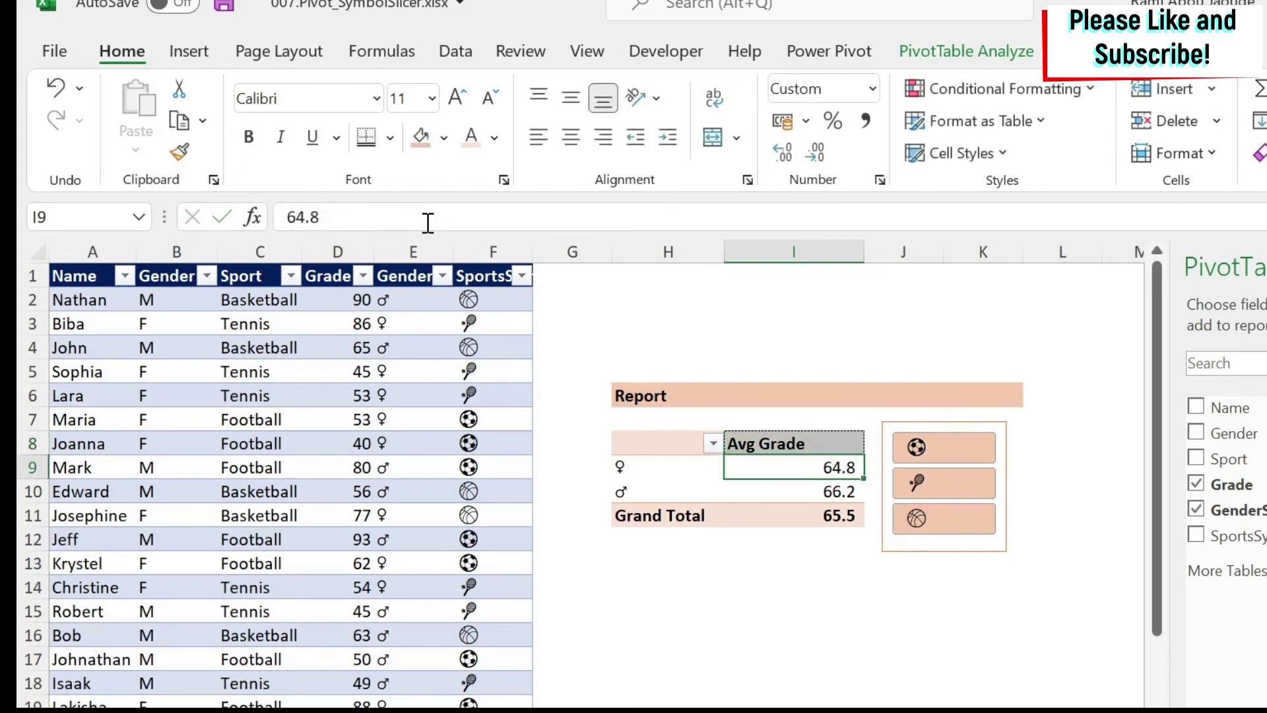
{"action": "left_click", "coordinate": [756, 584]}
{"action": "left_click", "coordinate": [894, 610]}
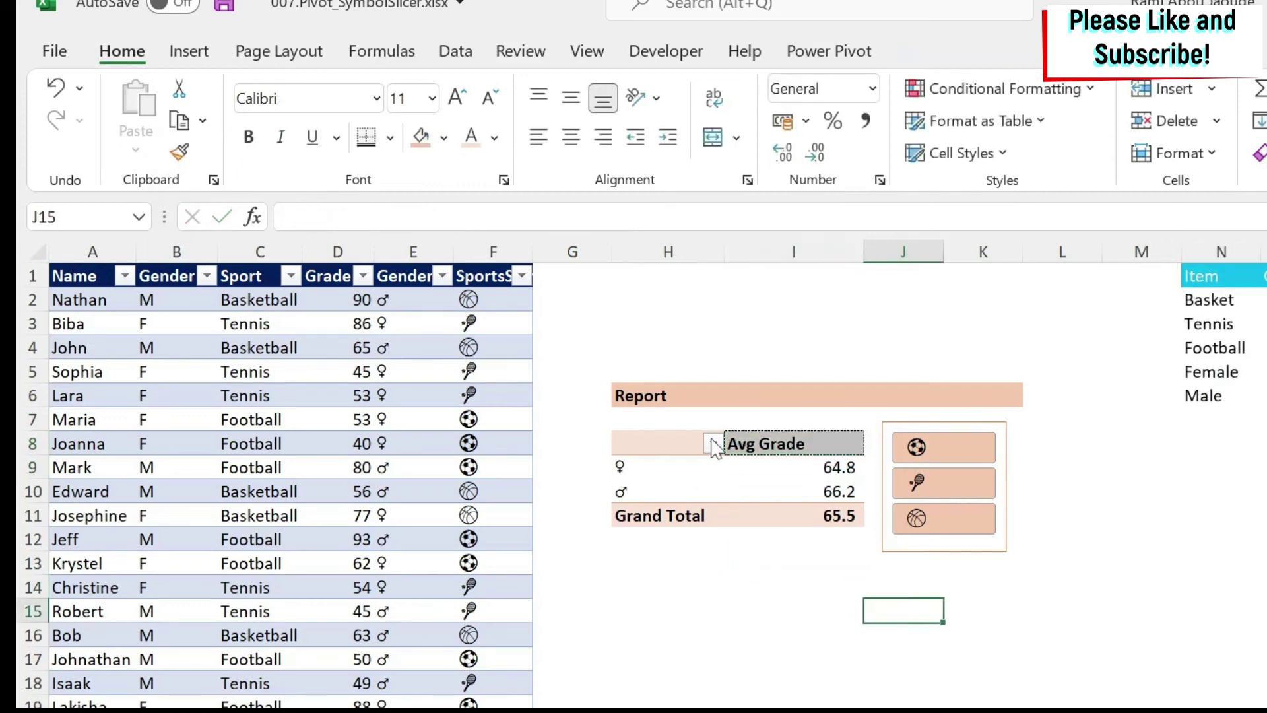
{"action": "left_click_drag", "start_coordinate": [653, 391], "coordinate": [961, 539]}
{"action": "left_click", "coordinate": [1131, 555]}
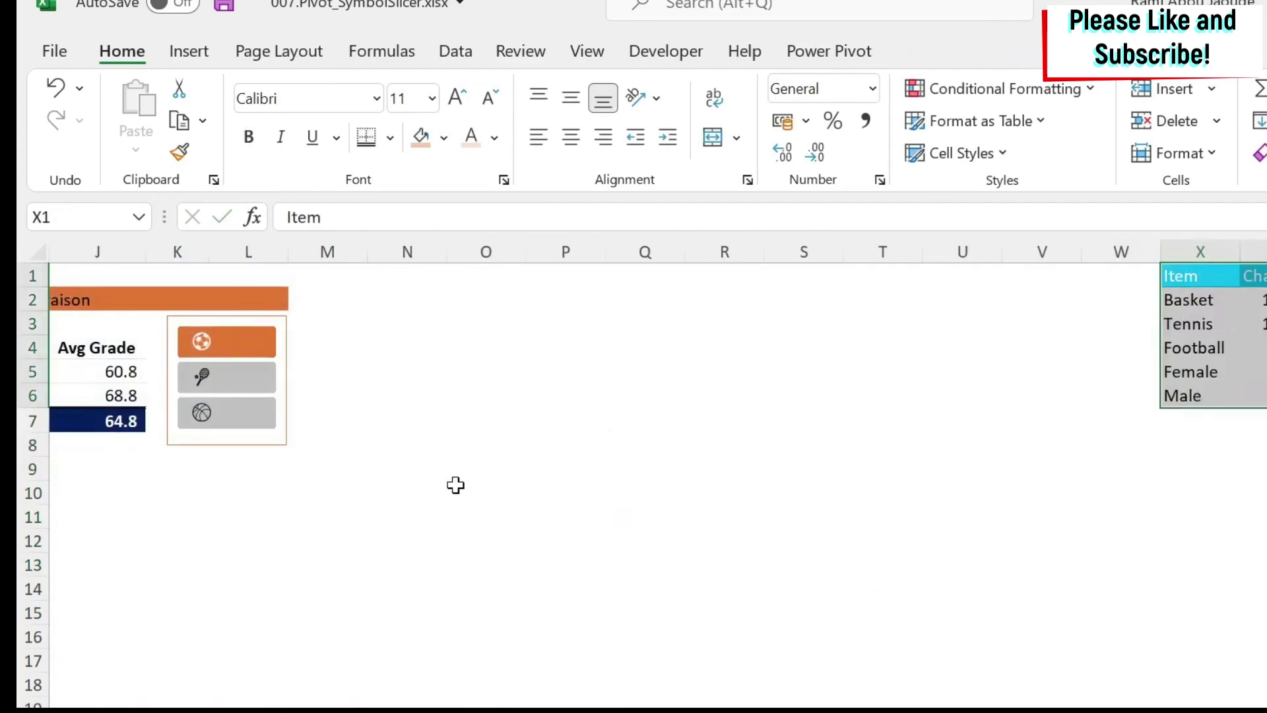
{"action": "left_click_drag", "start_coordinate": [456, 548], "coordinate": [27, 637]}
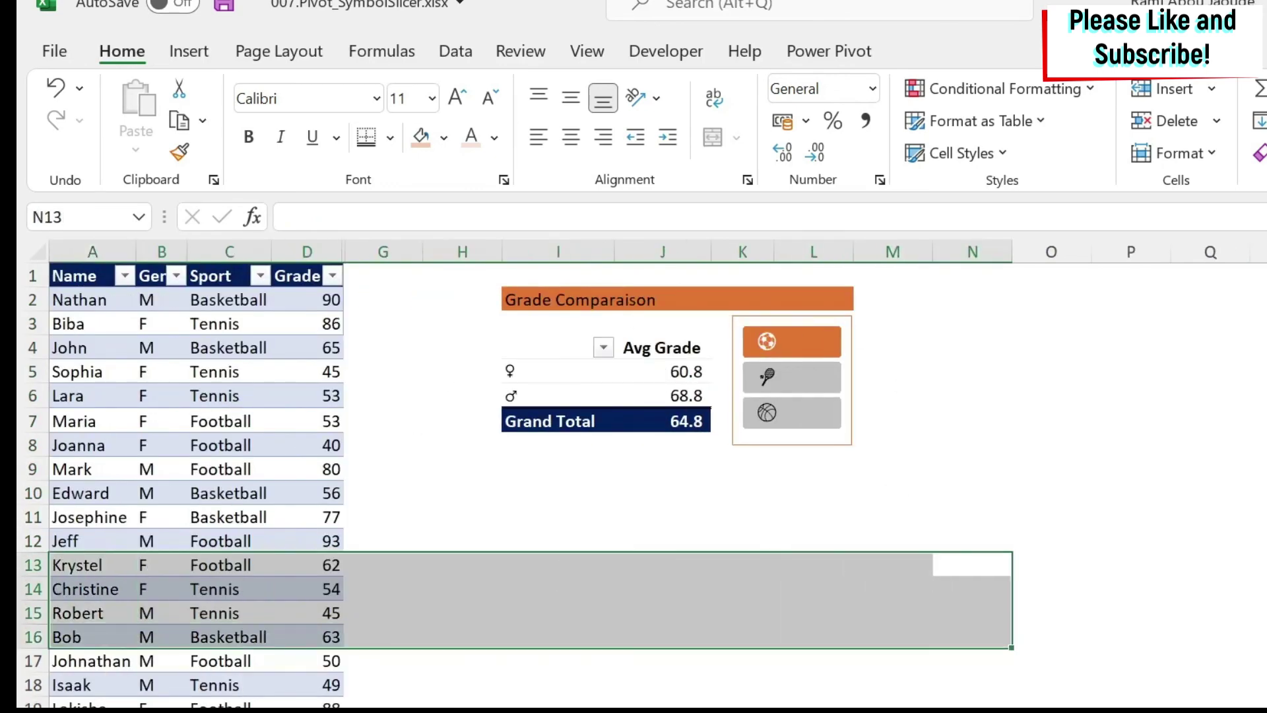